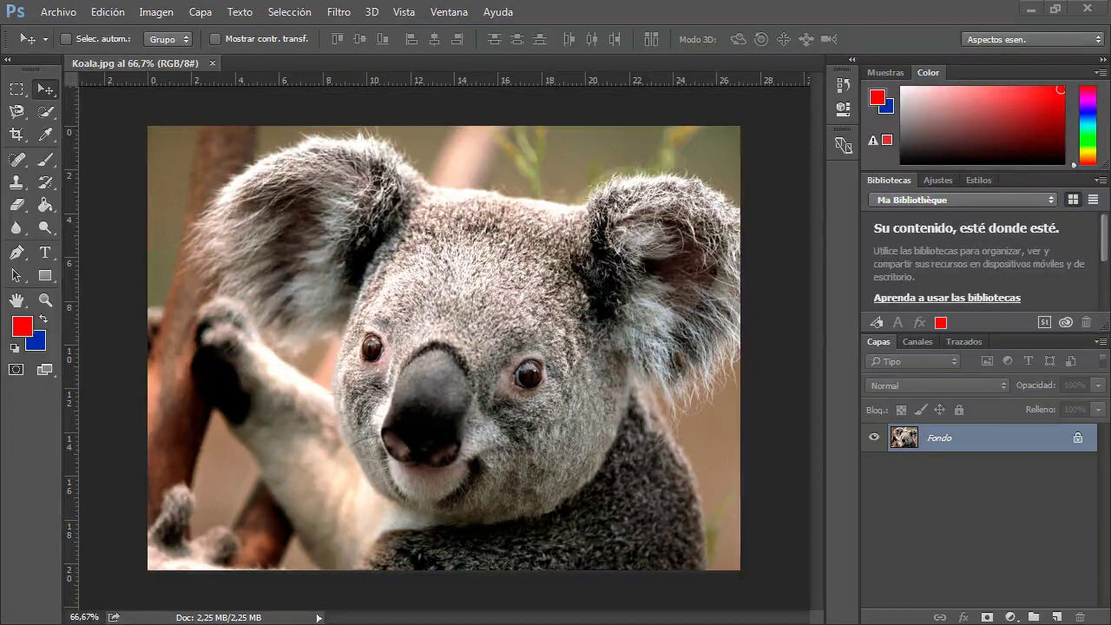
# Close Koala.jpg and reopen it from the Imágenes library, keeping its colour profile ('No modificar').
pyautogui.click(212, 63)
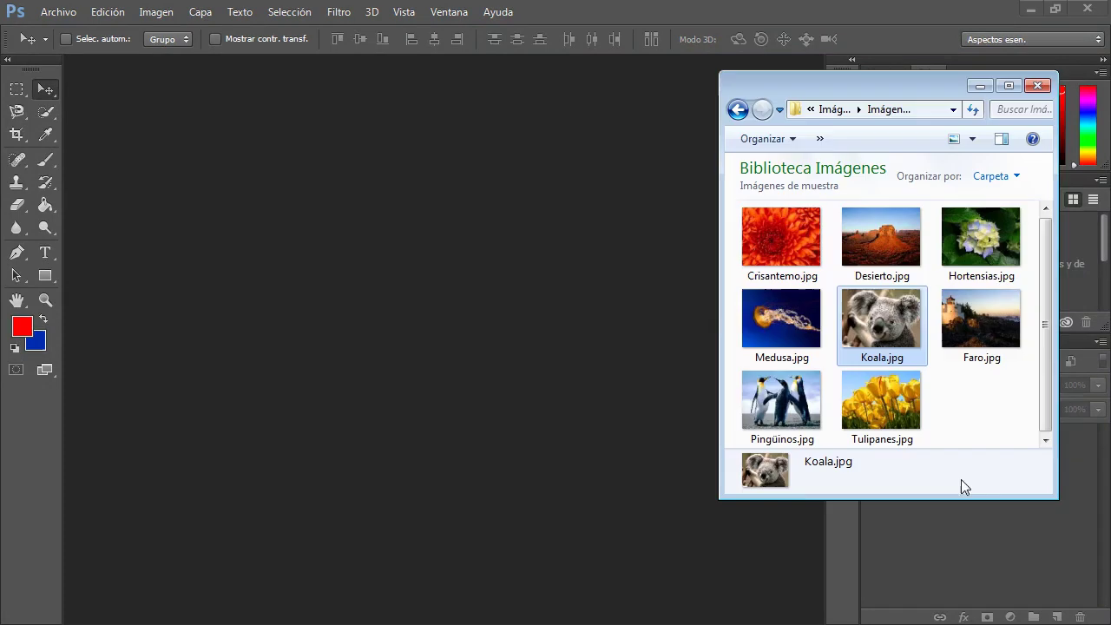
pyautogui.moveTo(880, 357); pyautogui.dragTo(446, 365)
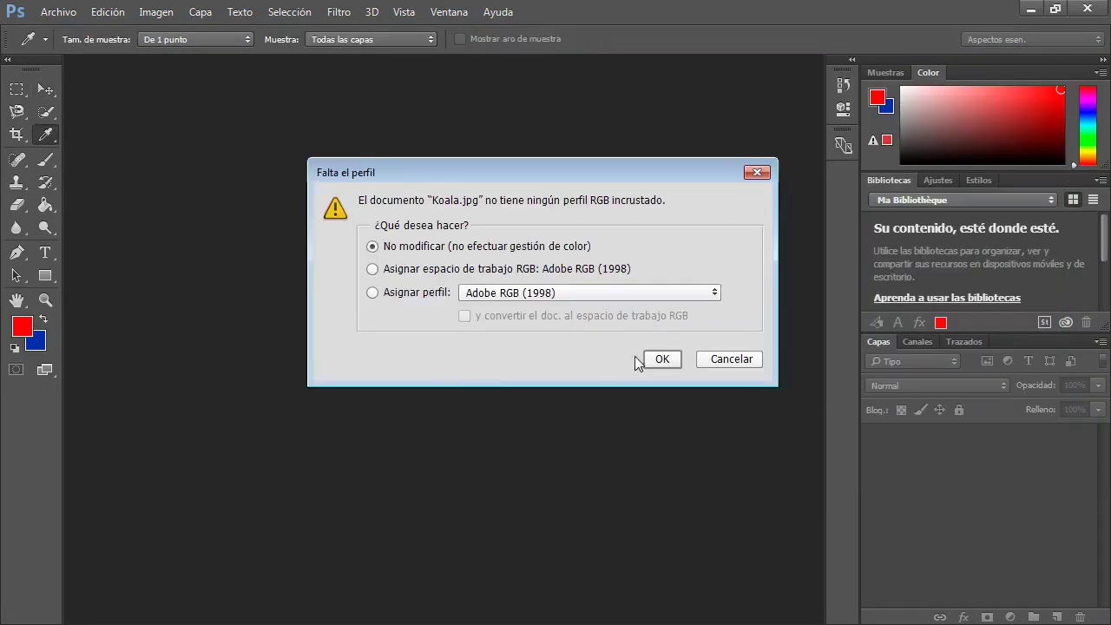
pyautogui.click(653, 359)
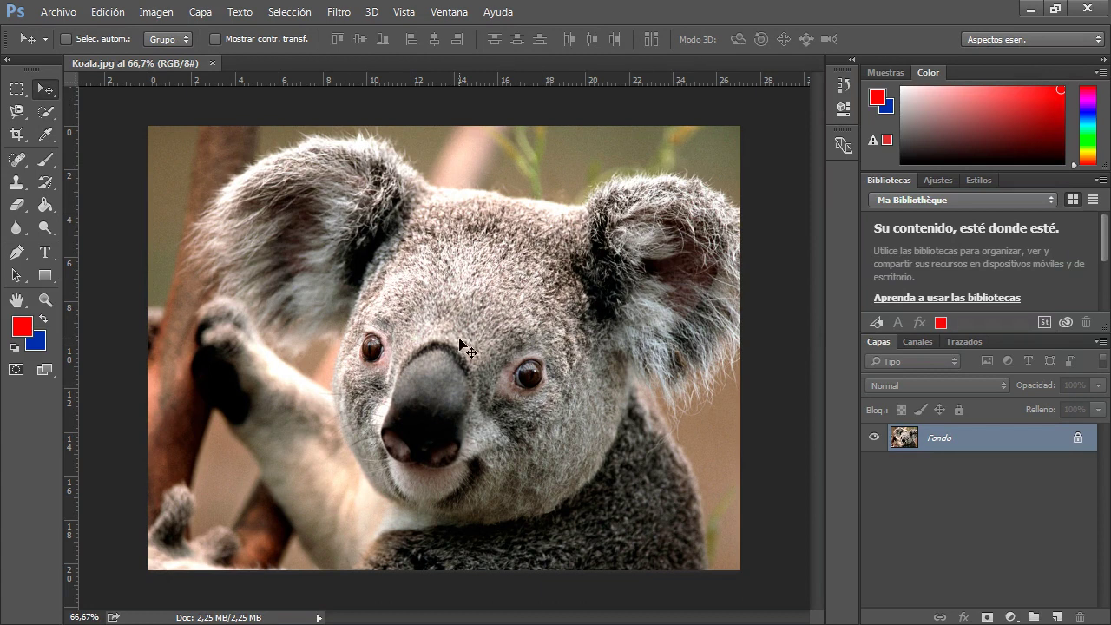
# Convert the locked Fondo background into layer Capa 0 and drag the koala right and down.
pyautogui.moveTo(460, 343); pyautogui.dragTo(469, 316)
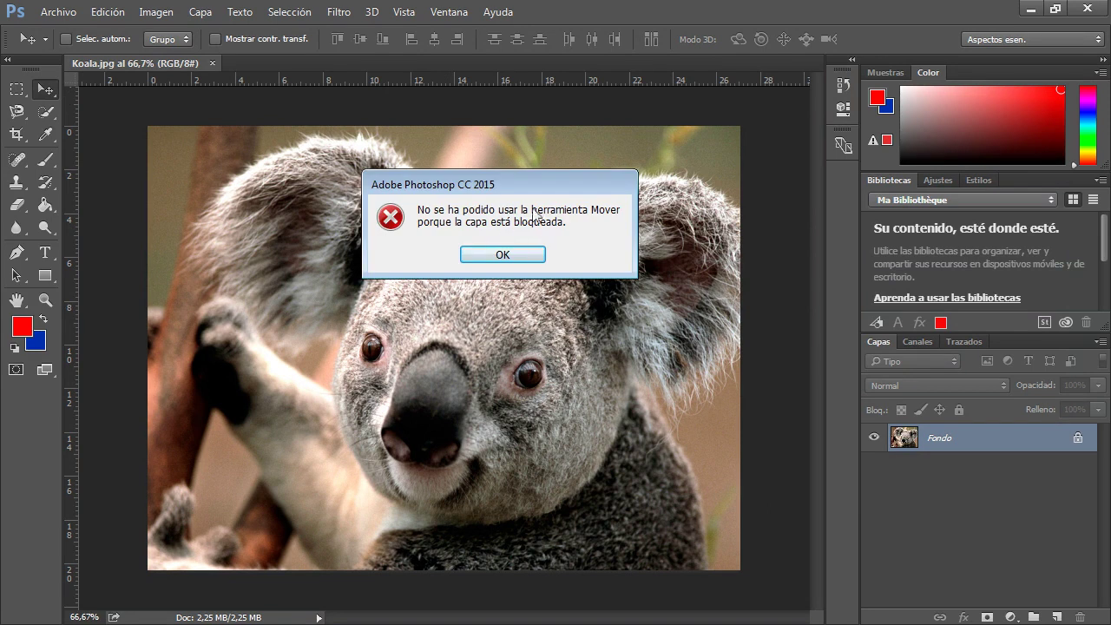
pyautogui.click(517, 257)
pyautogui.doubleClick(959, 447)
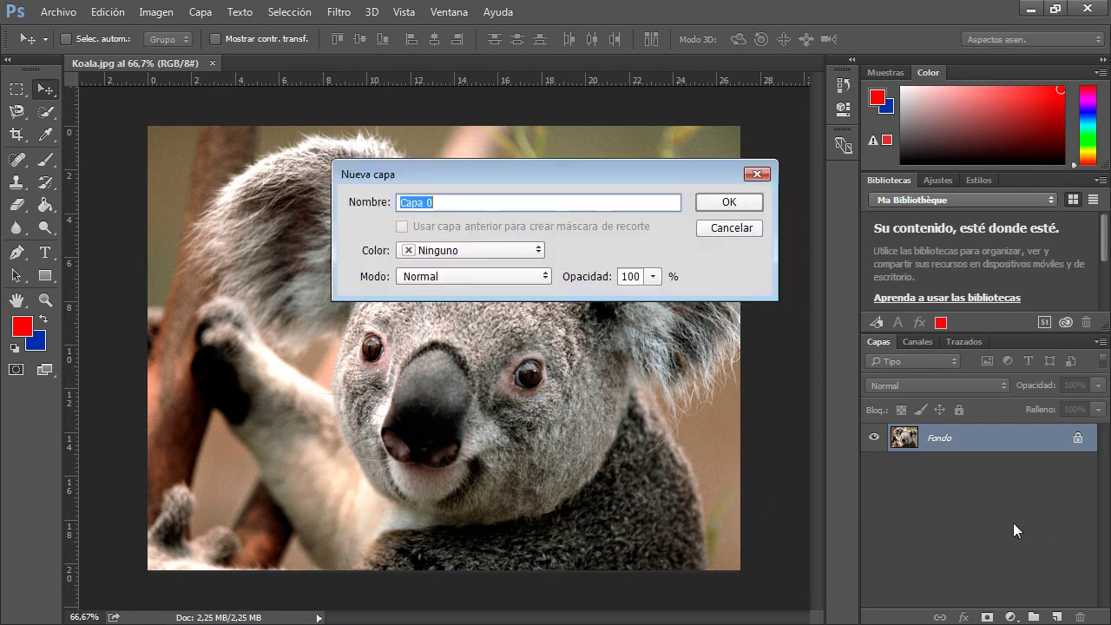
pyautogui.click(744, 209)
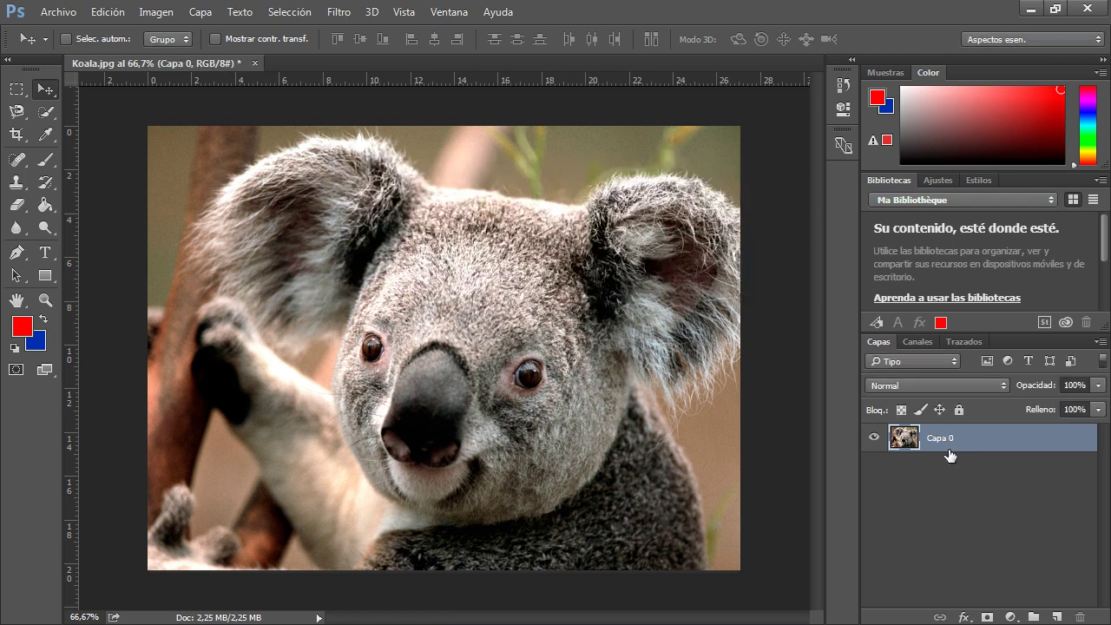
pyautogui.moveTo(460, 329)
pyautogui.mouseDown()
pyautogui.moveTo(503, 355)
pyautogui.moveTo(456, 337)
pyautogui.moveTo(410, 375)
pyautogui.moveTo(545, 347)
pyautogui.mouseUp()
# Browse the Edición menu's Transformar options, escape out, then bring the Edición menu back up.
pyautogui.click(122, 12)
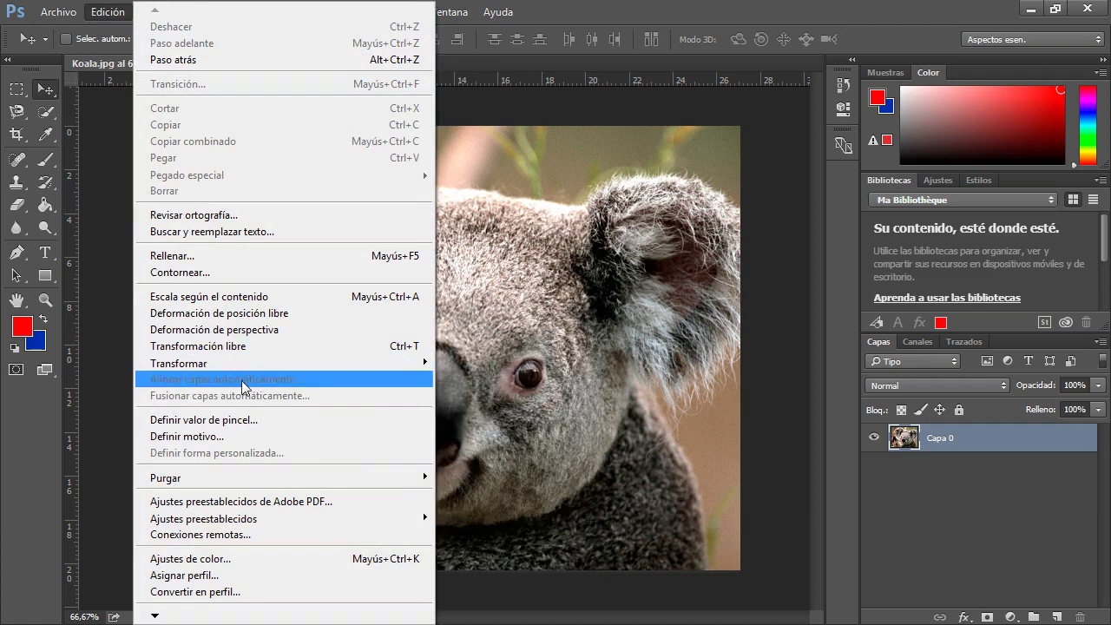
pyautogui.moveTo(226, 362)
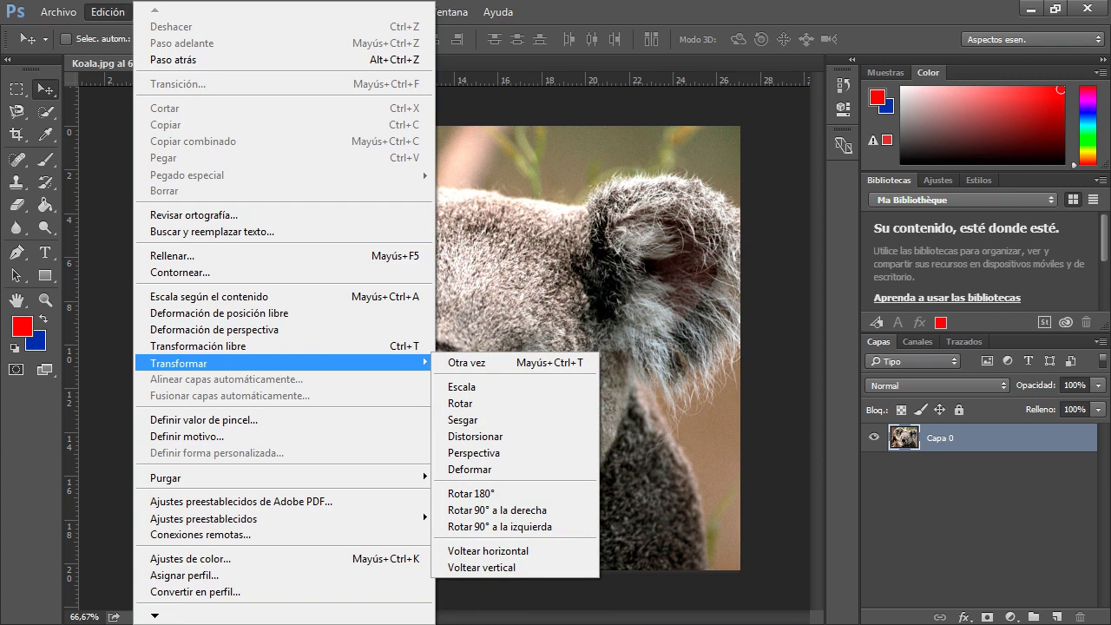
pyautogui.press('Escape')
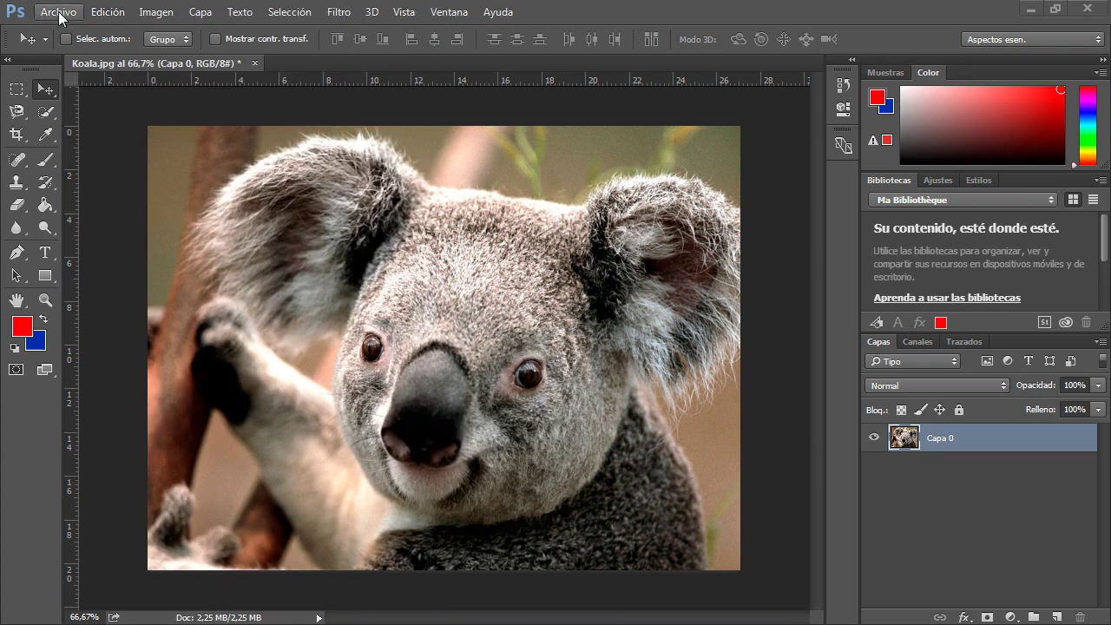
pyautogui.click(108, 12)
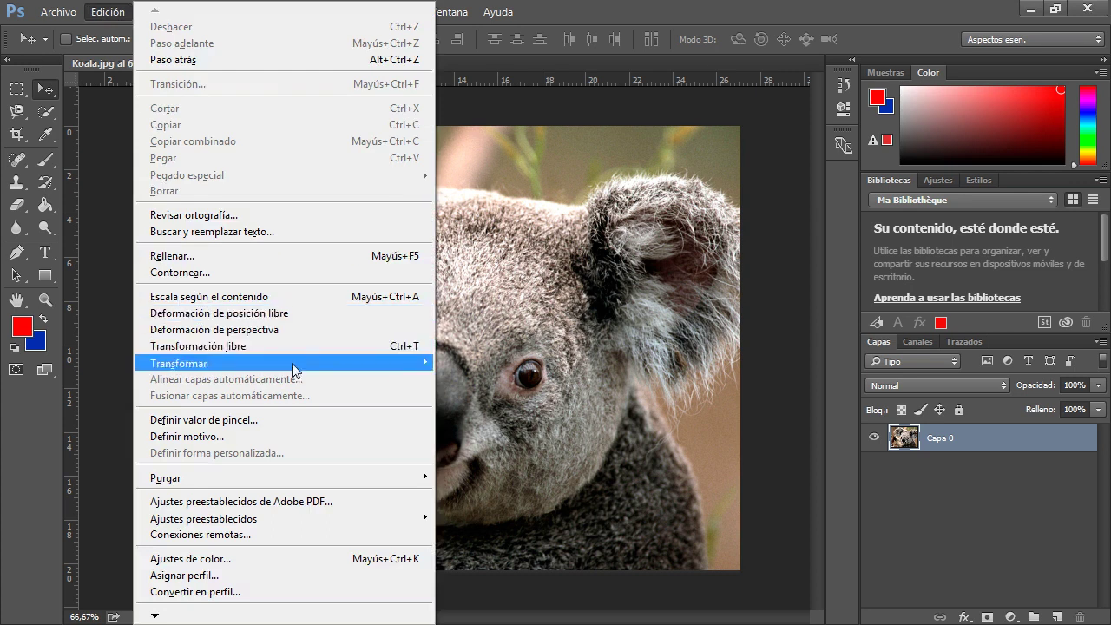
# Use Transformar > Escala and drag corner and side handles to shrink the koala to about 74%.
pyautogui.moveTo(284, 363)
pyautogui.click(483, 394)
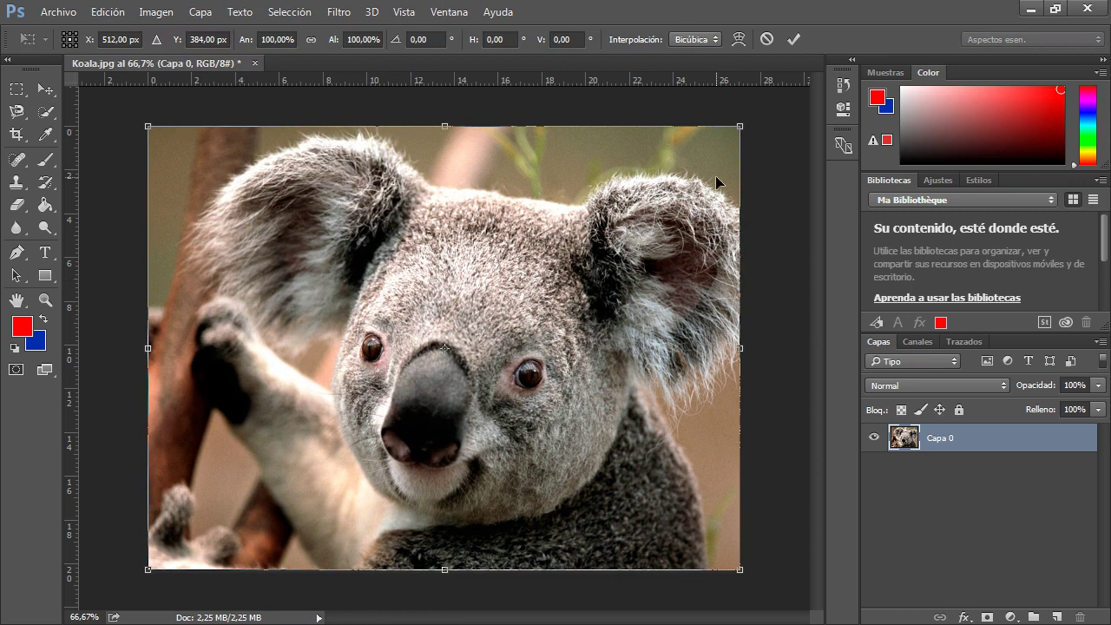
pyautogui.moveTo(740, 128)
pyautogui.mouseDown()
pyautogui.moveTo(460, 321)
pyautogui.moveTo(488, 235)
pyautogui.moveTo(599, 173)
pyautogui.moveTo(740, 126)
pyautogui.mouseUp()
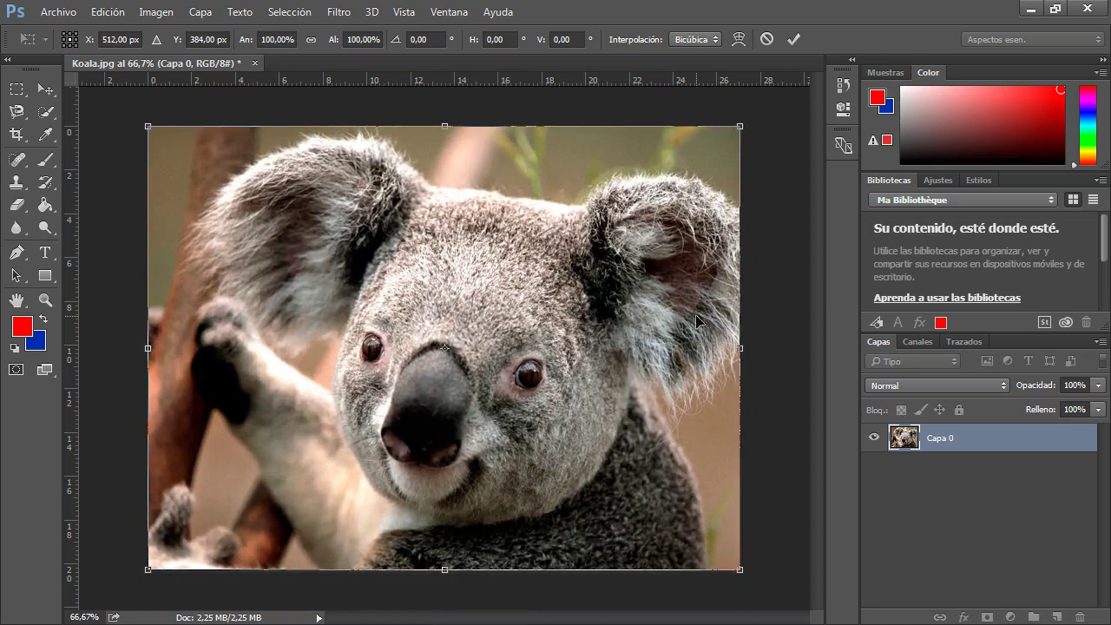
pyautogui.moveTo(739, 569)
pyautogui.mouseDown()
pyautogui.moveTo(637, 367)
pyautogui.moveTo(526, 322)
pyautogui.moveTo(384, 329)
pyautogui.moveTo(324, 409)
pyautogui.moveTo(587, 495)
pyautogui.moveTo(691, 476)
pyautogui.moveTo(738, 570)
pyautogui.mouseUp()
pyautogui.moveTo(739, 348)
pyautogui.mouseDown()
pyautogui.moveTo(451, 354)
pyautogui.moveTo(742, 363)
pyautogui.mouseUp()
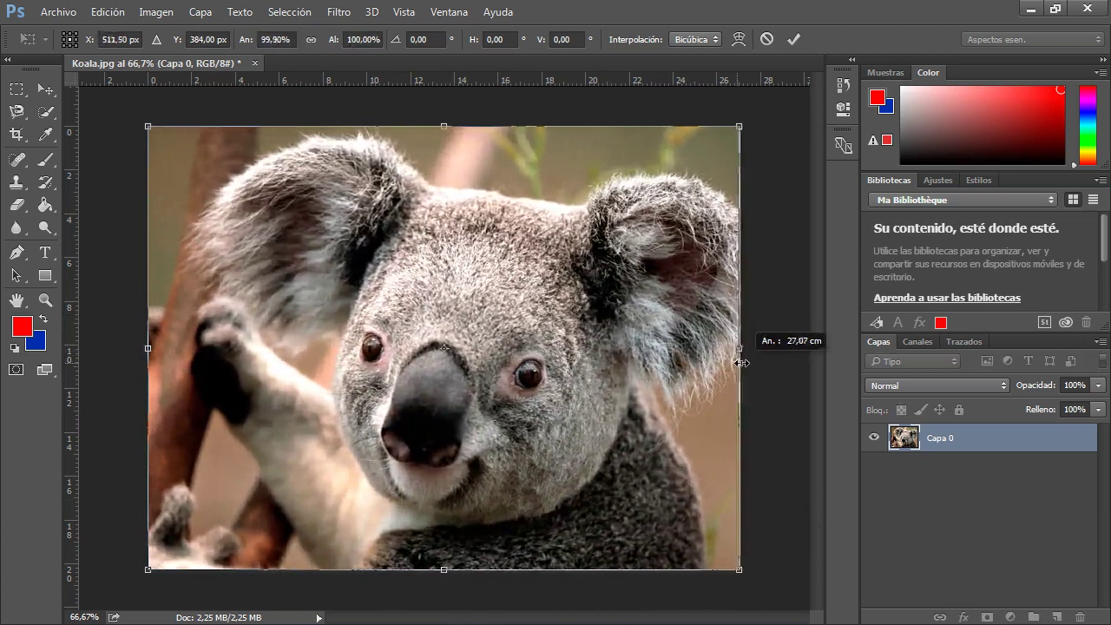
pyautogui.moveTo(149, 352)
pyautogui.mouseDown()
pyautogui.moveTo(455, 351)
pyautogui.moveTo(147, 348)
pyautogui.mouseUp()
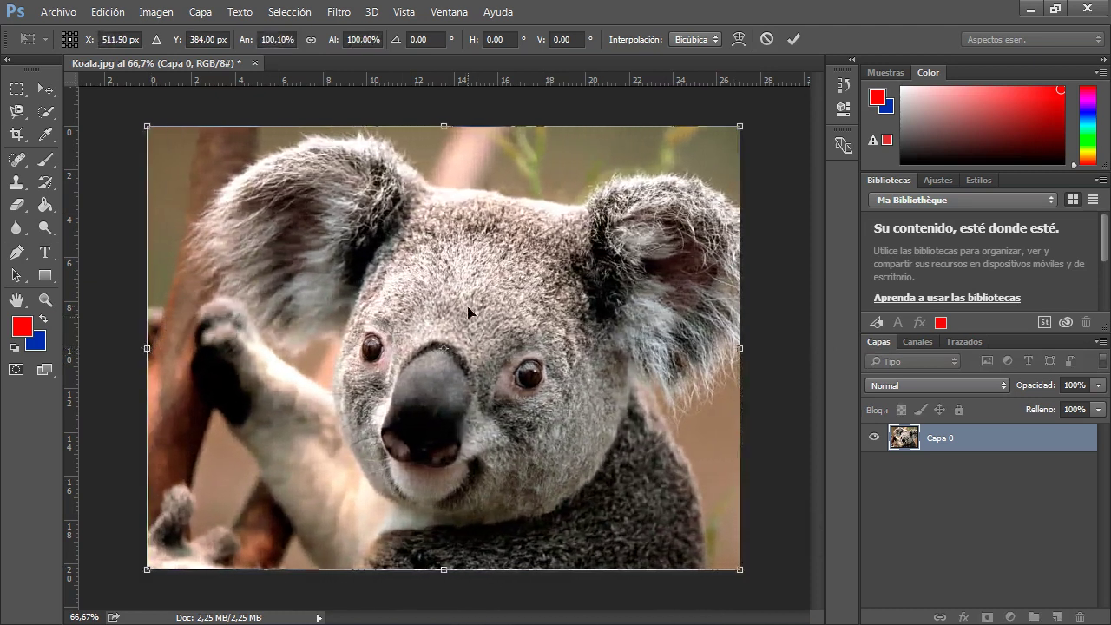
pyautogui.moveTo(443, 127)
pyautogui.mouseDown()
pyautogui.moveTo(447, 280)
pyautogui.moveTo(460, 125)
pyautogui.mouseUp()
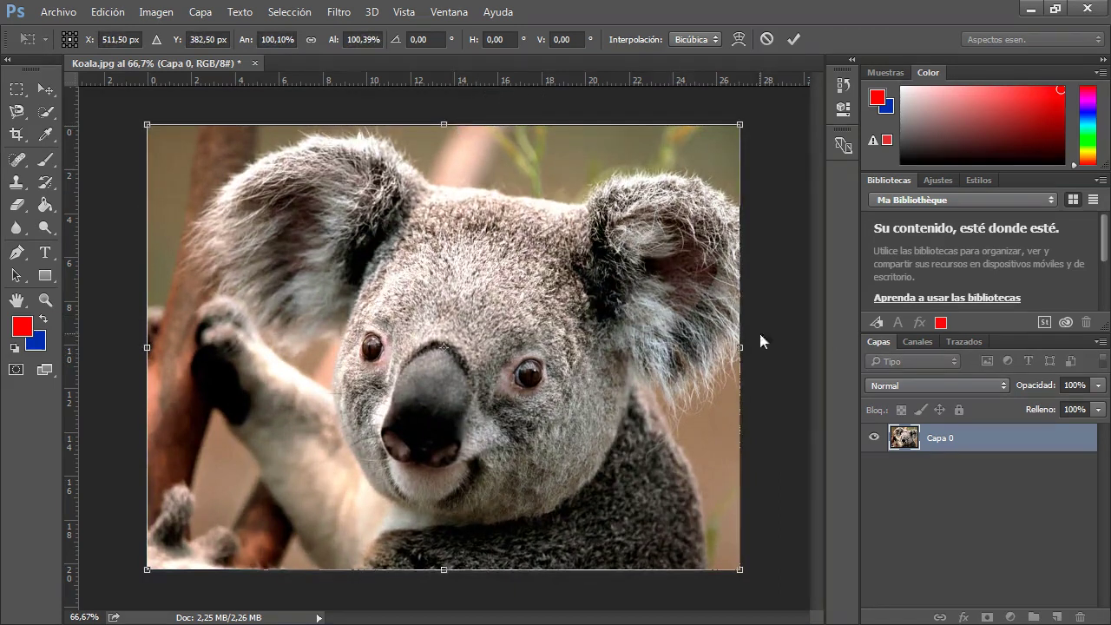
pyautogui.moveTo(740, 569)
pyautogui.mouseDown()
pyautogui.moveTo(699, 512)
pyautogui.moveTo(590, 469)
pyautogui.moveTo(584, 452)
pyautogui.mouseUp()
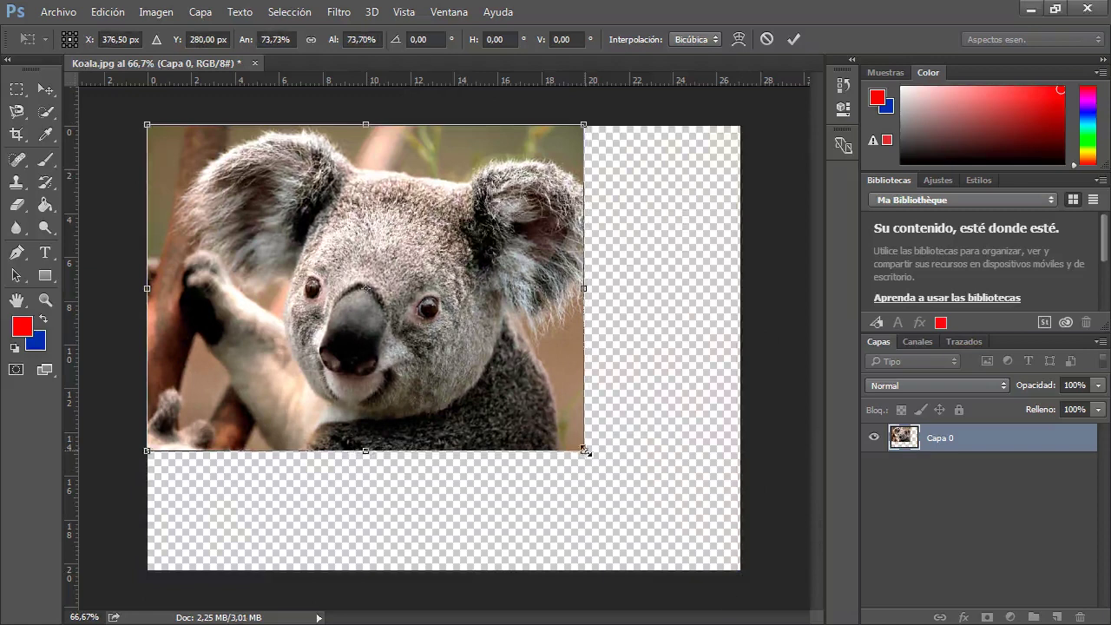
# Resize the koala to about three-quarters, centre it on the canvas, enlarge it slightly and commit.
pyautogui.moveTo(586, 452)
pyautogui.mouseDown()
pyautogui.moveTo(700, 531)
pyautogui.moveTo(573, 429)
pyautogui.moveTo(665, 496)
pyautogui.moveTo(587, 446)
pyautogui.moveTo(636, 493)
pyautogui.moveTo(543, 426)
pyautogui.moveTo(739, 564)
pyautogui.moveTo(556, 424)
pyautogui.moveTo(634, 480)
pyautogui.moveTo(565, 429)
pyautogui.moveTo(737, 562)
pyautogui.moveTo(595, 459)
pyautogui.moveTo(664, 524)
pyautogui.moveTo(737, 568)
pyautogui.moveTo(515, 396)
pyautogui.moveTo(590, 460)
pyautogui.moveTo(473, 381)
pyautogui.moveTo(509, 431)
pyautogui.moveTo(617, 495)
pyautogui.moveTo(610, 462)
pyautogui.moveTo(576, 464)
pyautogui.mouseUp()
pyautogui.moveTo(576, 465)
pyautogui.mouseDown()
pyautogui.moveTo(640, 506)
pyautogui.moveTo(546, 446)
pyautogui.moveTo(578, 471)
pyautogui.moveTo(555, 451)
pyautogui.moveTo(589, 473)
pyautogui.moveTo(578, 448)
pyautogui.moveTo(613, 460)
pyautogui.moveTo(617, 476)
pyautogui.mouseUp()
pyautogui.moveTo(553, 374); pyautogui.dragTo(606, 399)
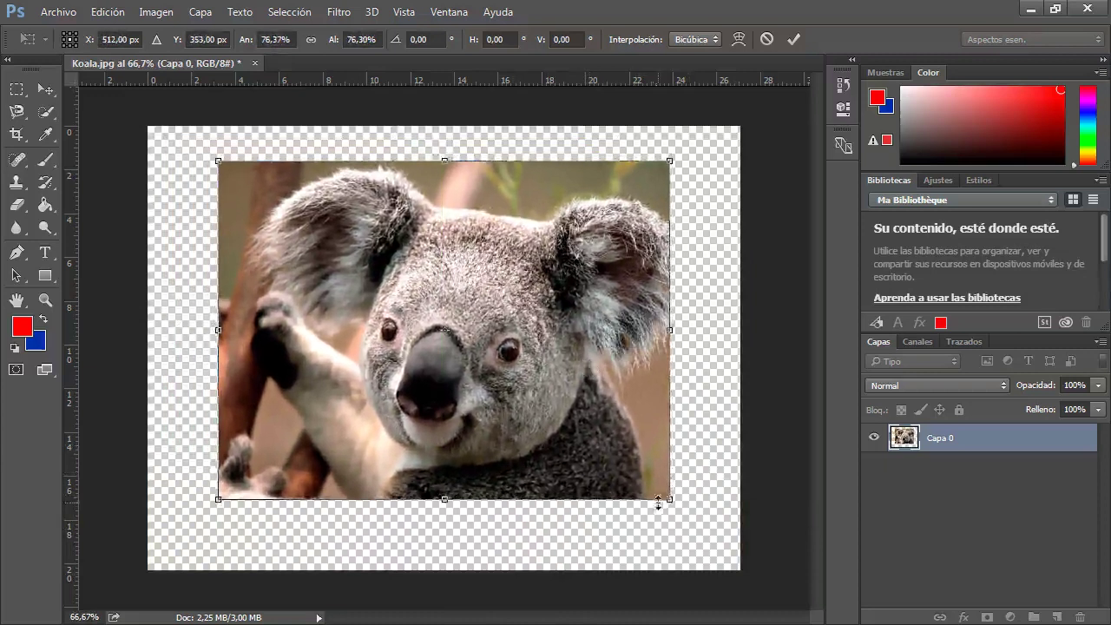
pyautogui.moveTo(669, 500)
pyautogui.mouseDown()
pyautogui.moveTo(732, 536)
pyautogui.moveTo(695, 514)
pyautogui.mouseUp()
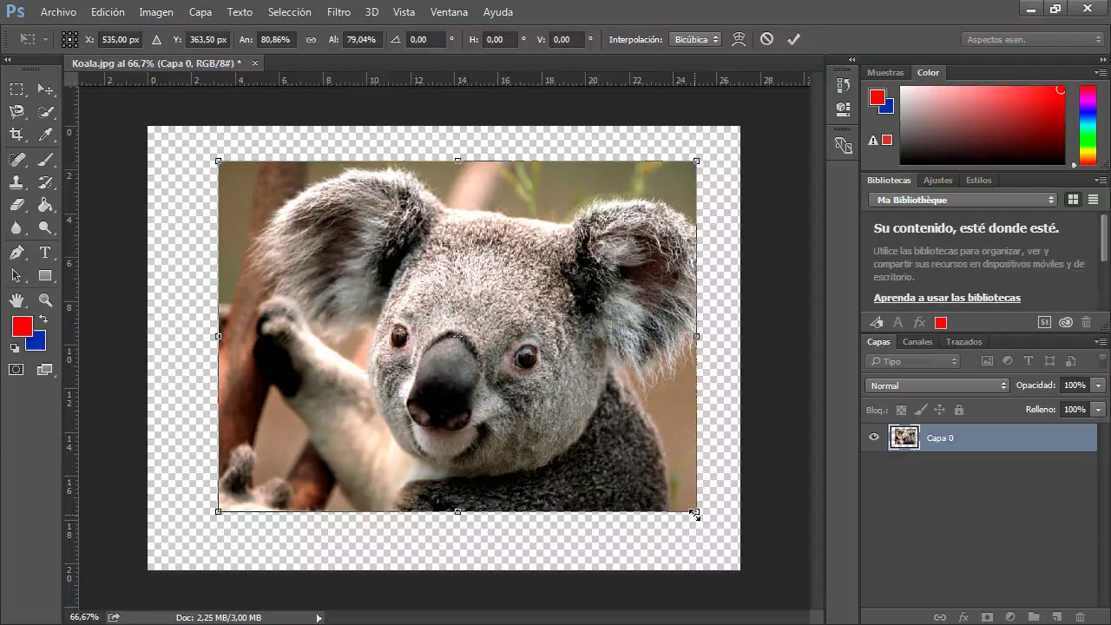
pyautogui.press('Return')
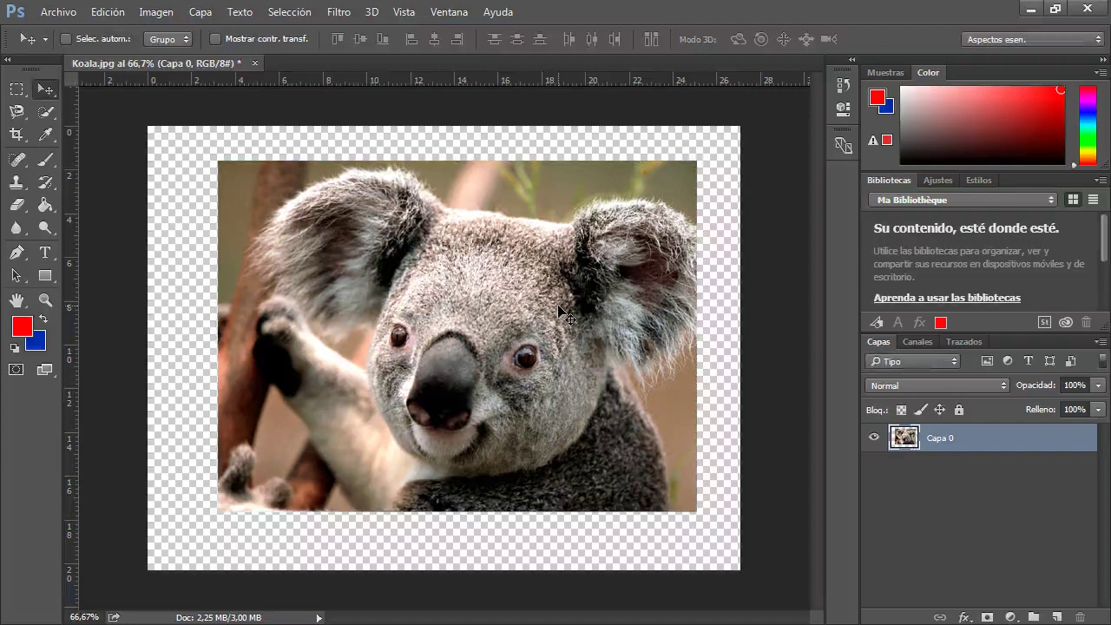
# Rotate the koala layer about 7.09° clockwise with Transformar > Rotar, leaving the rotation pending.
pyautogui.click(109, 12)
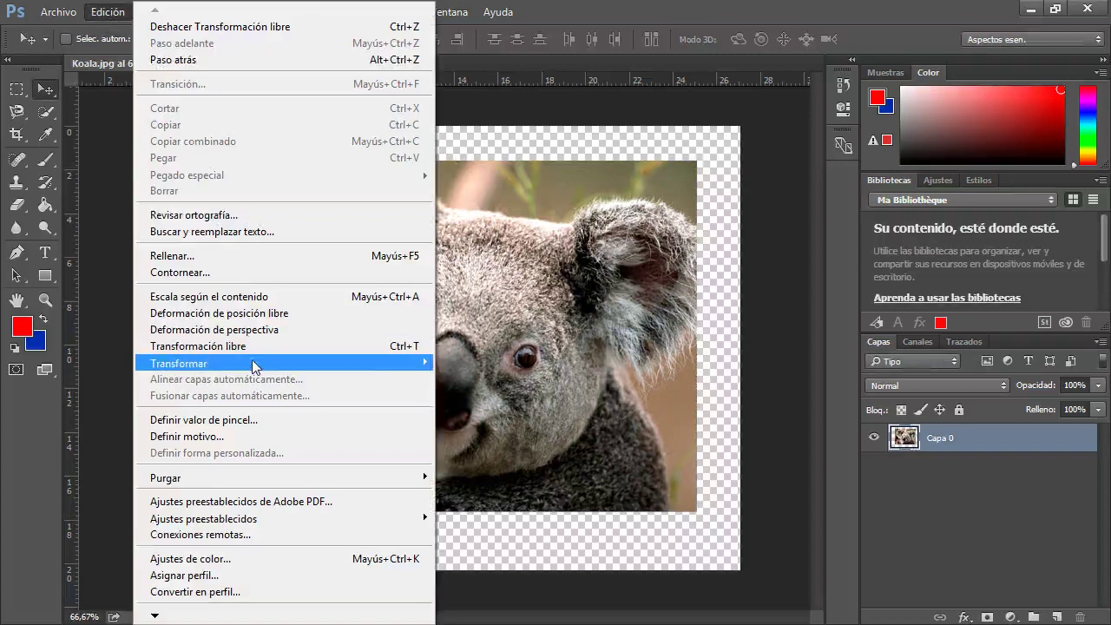
pyautogui.moveTo(282, 362)
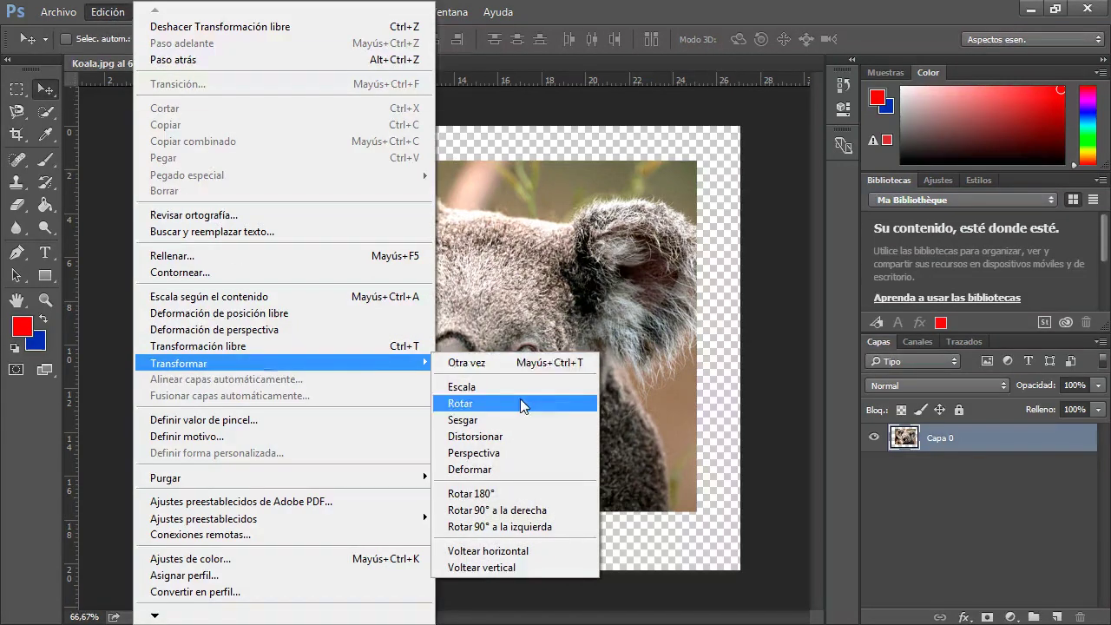
pyautogui.click(523, 407)
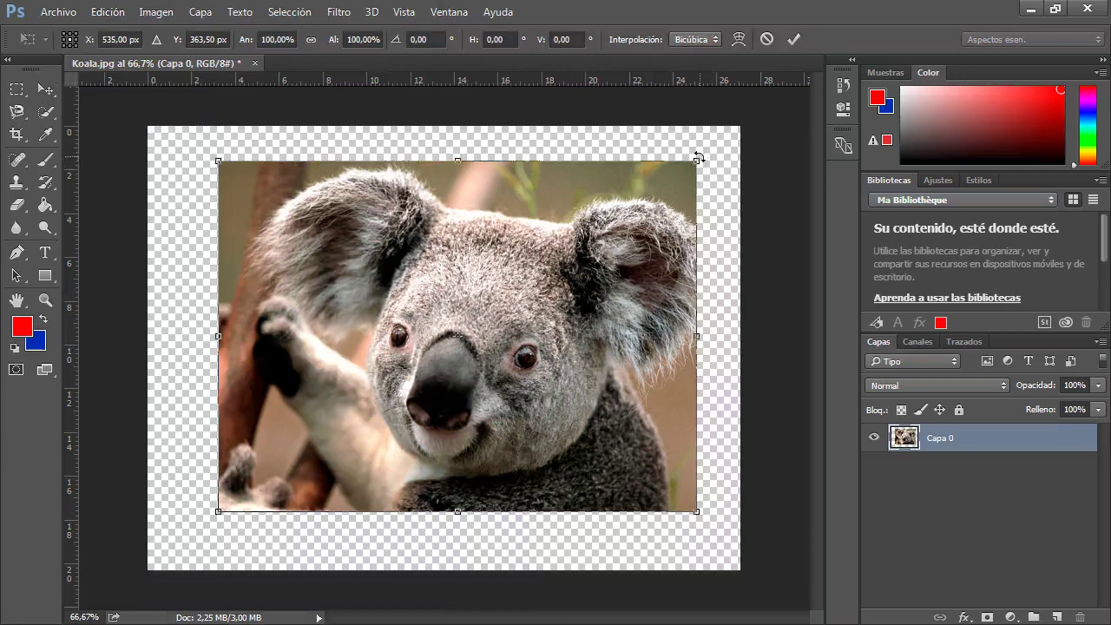
pyautogui.moveTo(698, 157)
pyautogui.mouseDown()
pyautogui.moveTo(716, 200)
pyautogui.moveTo(690, 153)
pyautogui.moveTo(705, 200)
pyautogui.mouseUp()
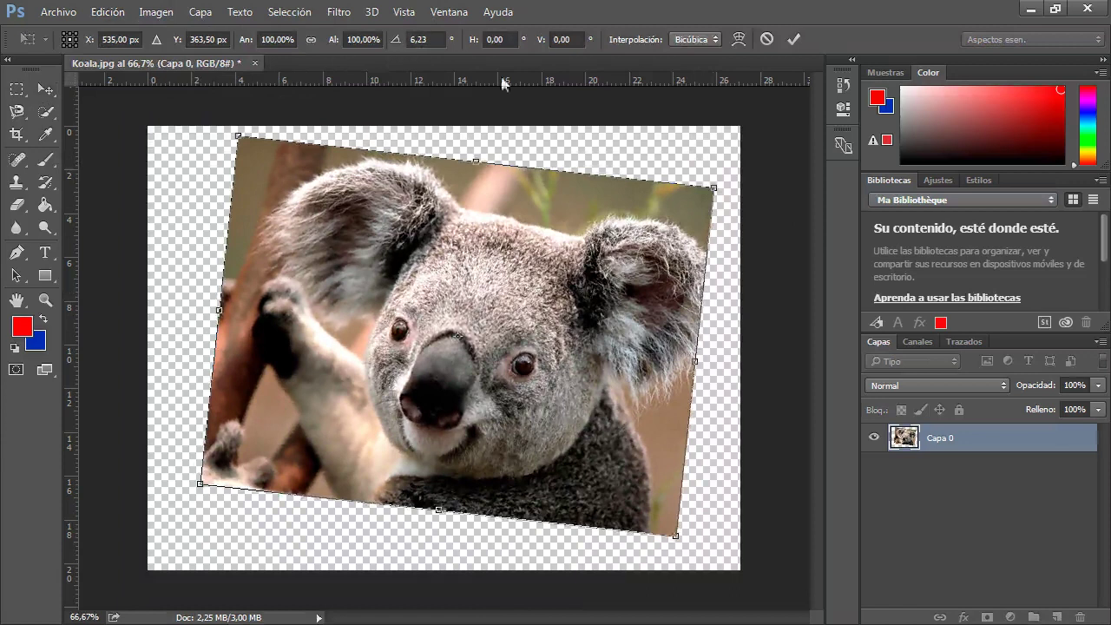
pyautogui.moveTo(716, 185)
pyautogui.mouseDown()
pyautogui.moveTo(734, 188)
pyautogui.moveTo(744, 280)
pyautogui.moveTo(743, 249)
pyautogui.moveTo(709, 165)
pyautogui.moveTo(726, 189)
pyautogui.mouseUp()
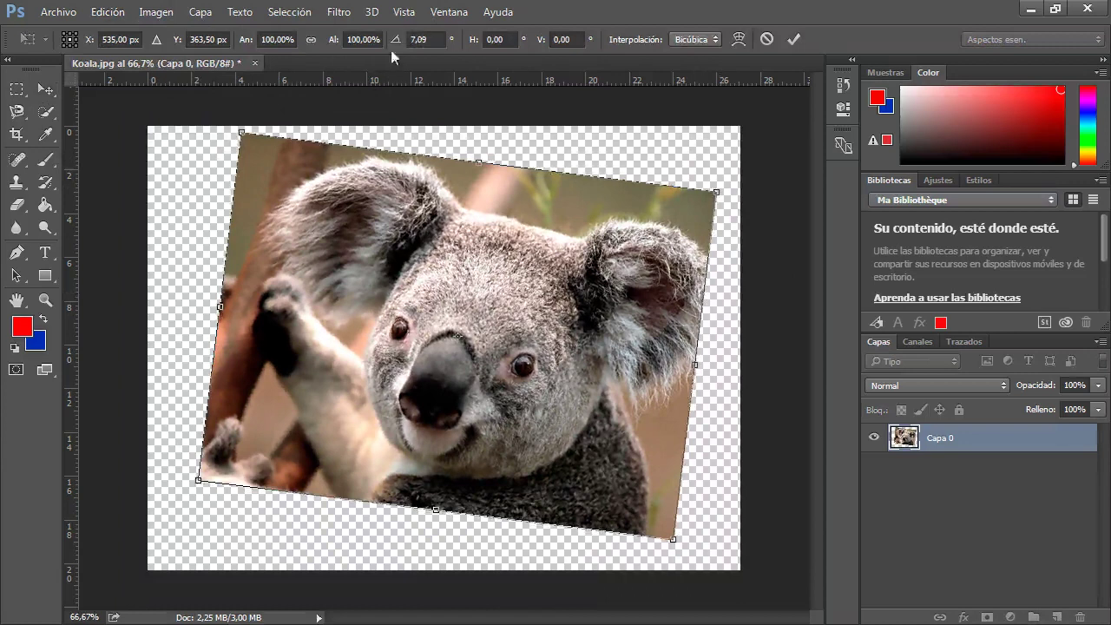
# Enter a 45 angle value, then rotate the koala back to about 10° around a top-left pivot.
pyautogui.click(423, 39)
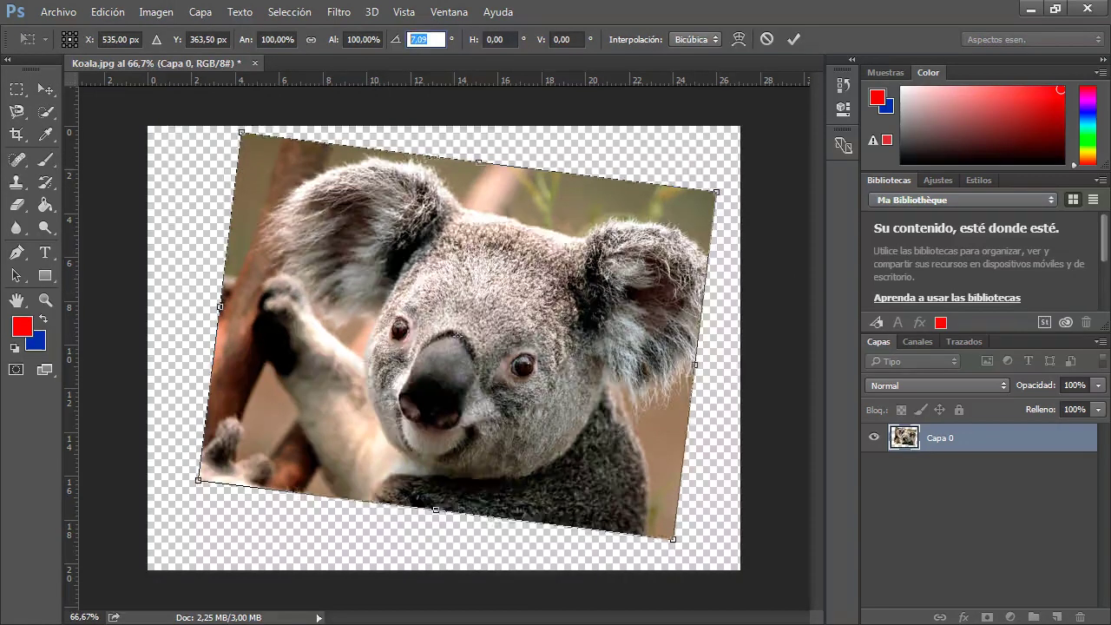
pyautogui.write('45')
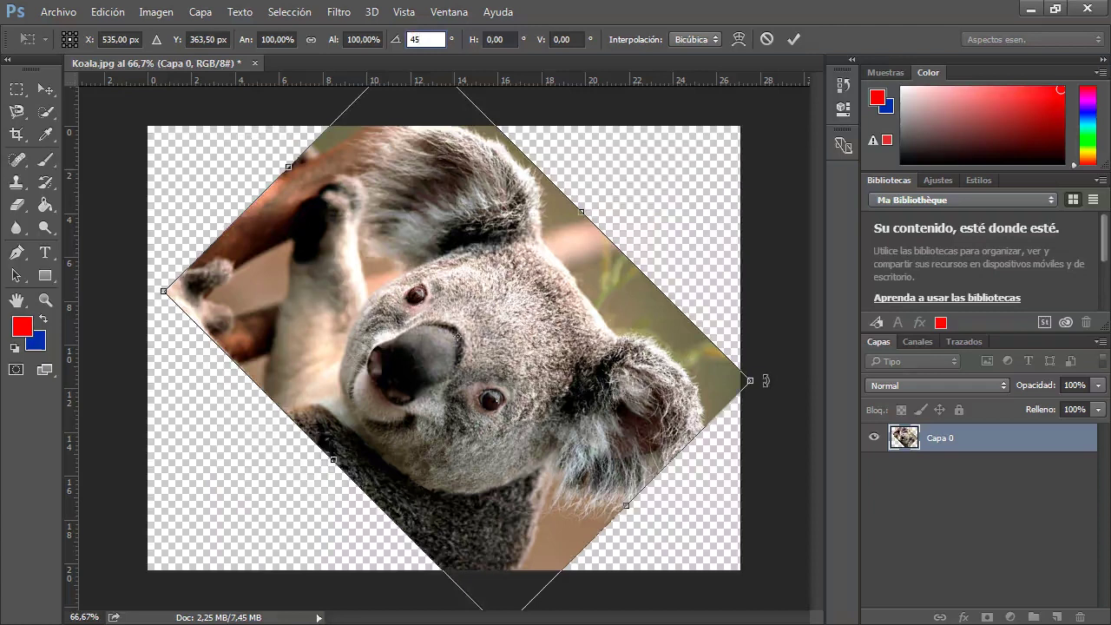
pyautogui.moveTo(764, 380); pyautogui.dragTo(721, 180)
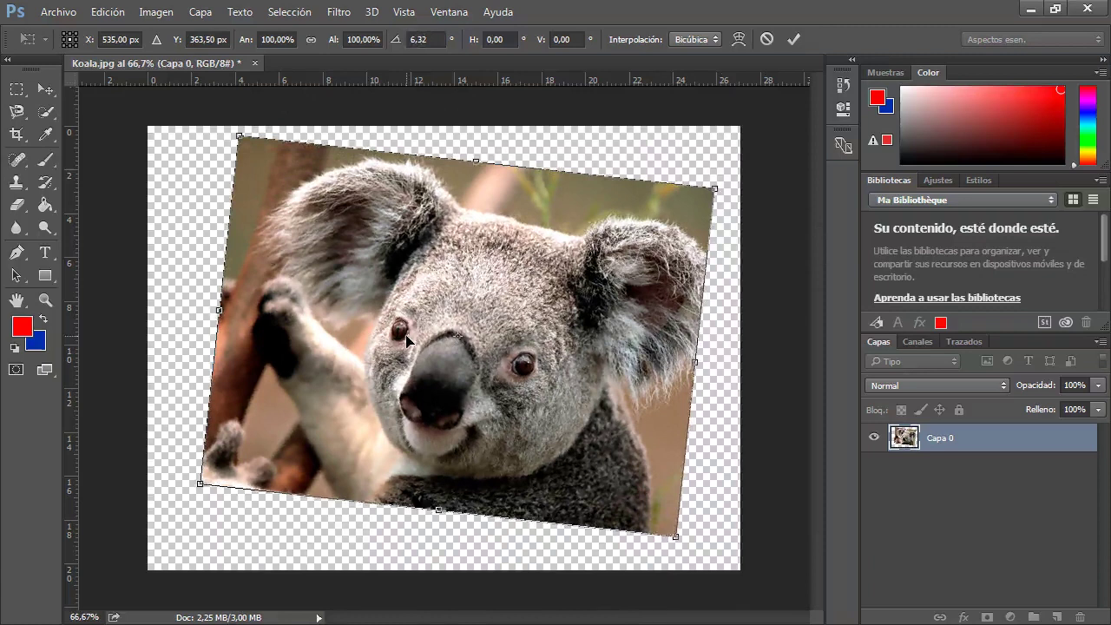
pyautogui.moveTo(735, 174); pyautogui.dragTo(729, 158)
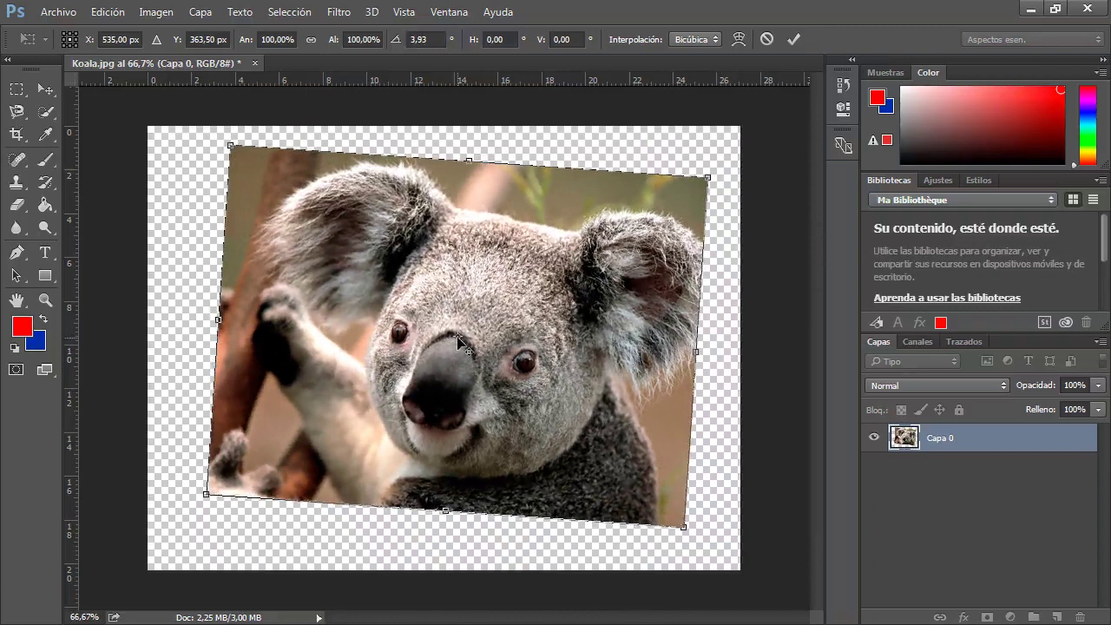
pyautogui.moveTo(460, 342); pyautogui.dragTo(210, 160)
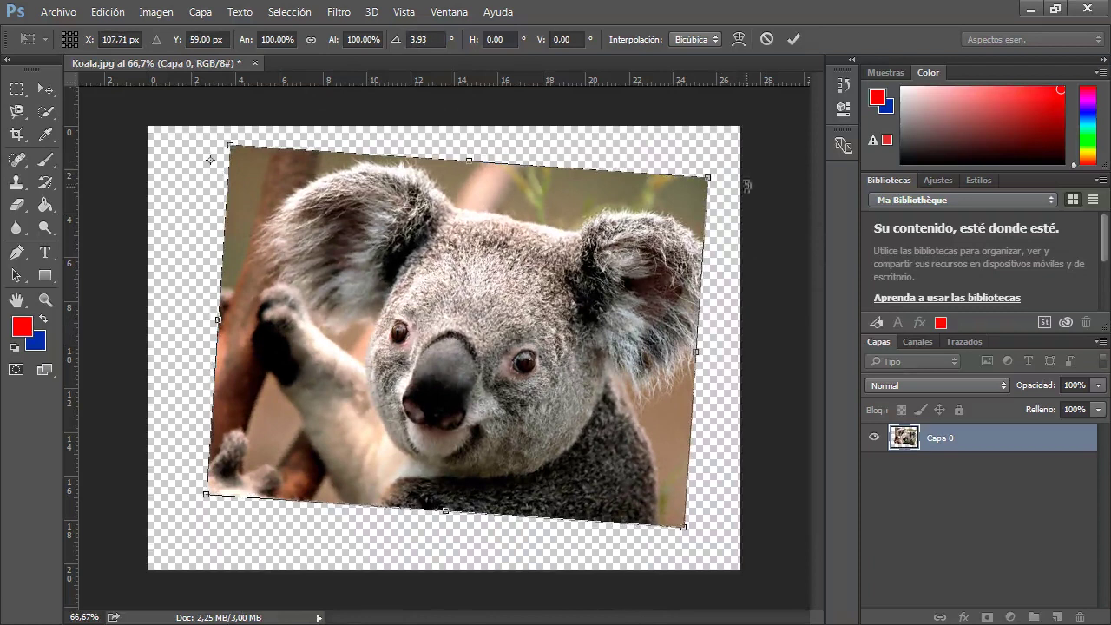
pyautogui.moveTo(747, 185); pyautogui.dragTo(699, 278)
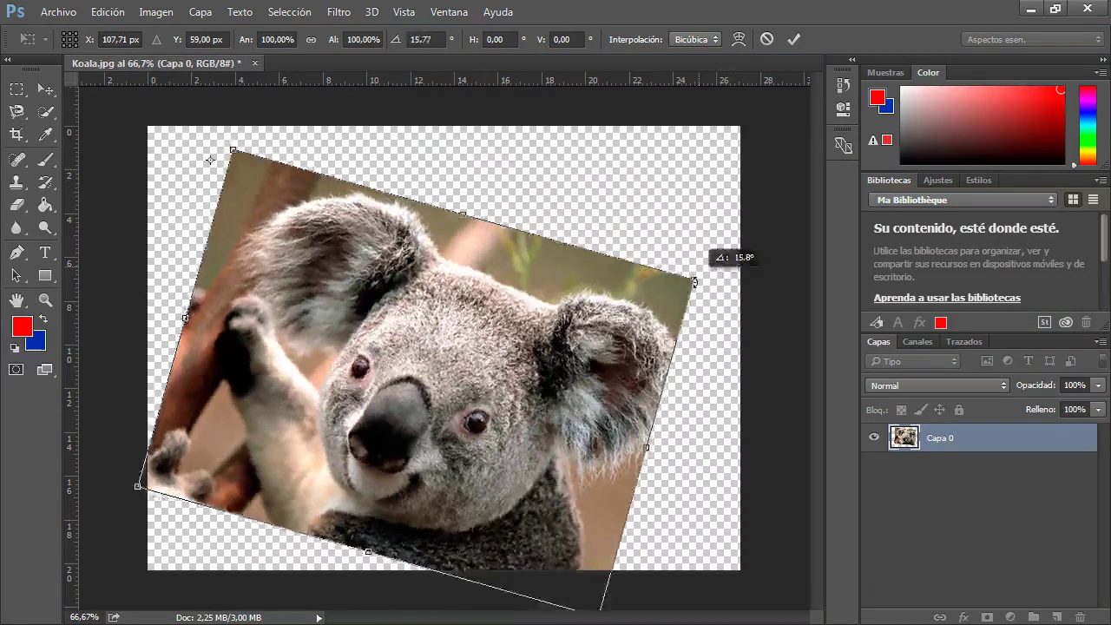
pyautogui.moveTo(700, 278); pyautogui.dragTo(703, 233)
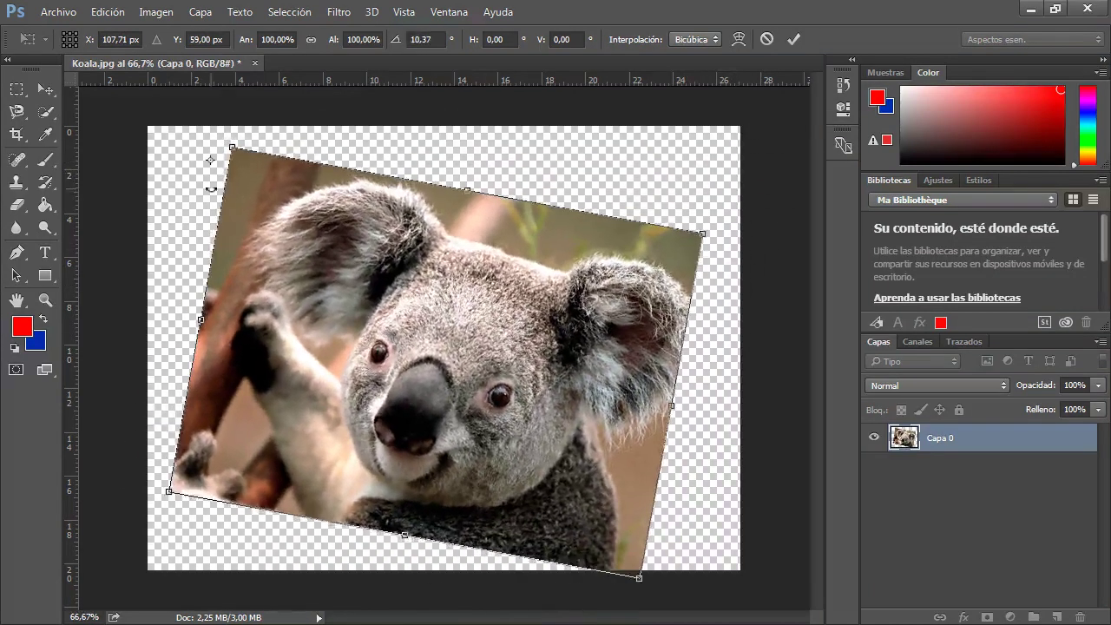
# Pivot on the koala's face and fine-tune the tilt to about 2.26°, then commit the rotation.
pyautogui.moveTo(210, 160); pyautogui.dragTo(413, 313)
pyautogui.moveTo(728, 229); pyautogui.dragTo(709, 214)
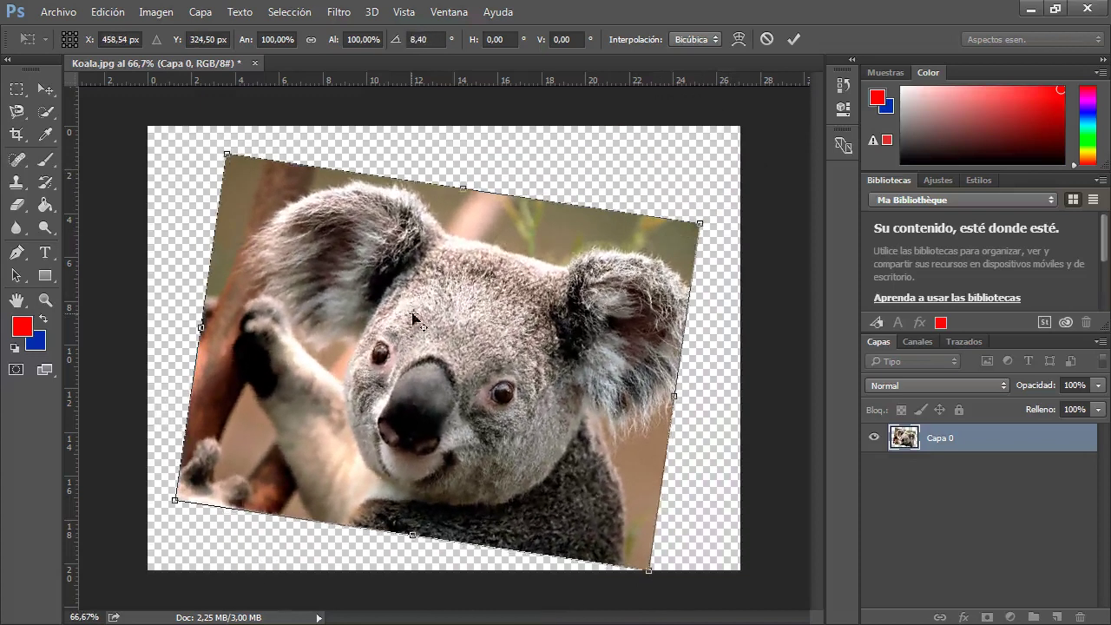
pyautogui.moveTo(714, 225); pyautogui.dragTo(717, 222)
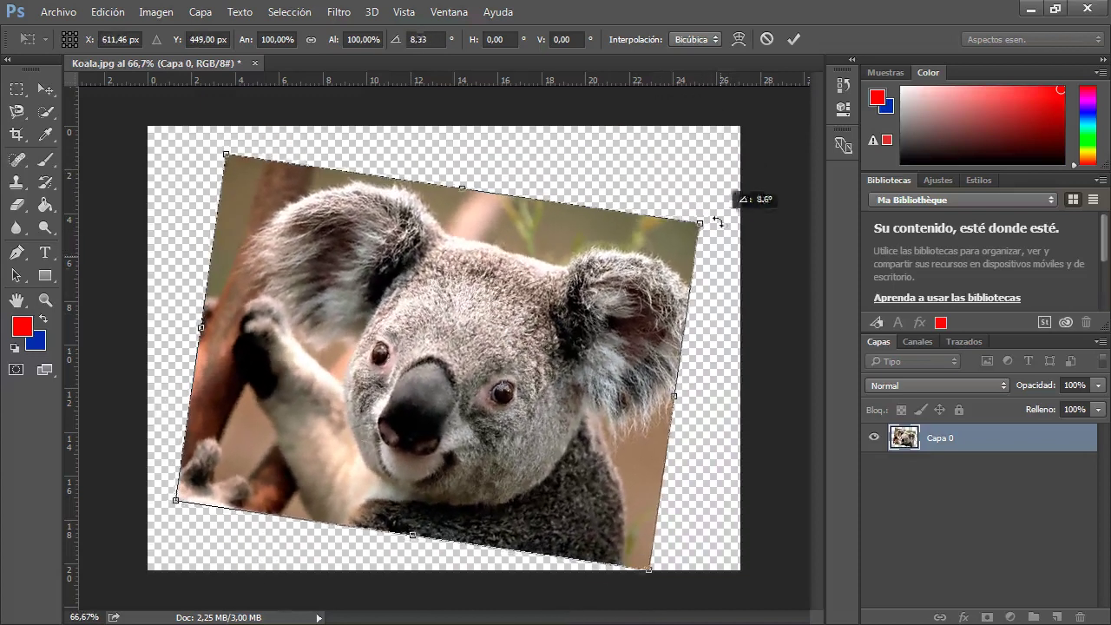
pyautogui.moveTo(501, 385); pyautogui.dragTo(379, 355)
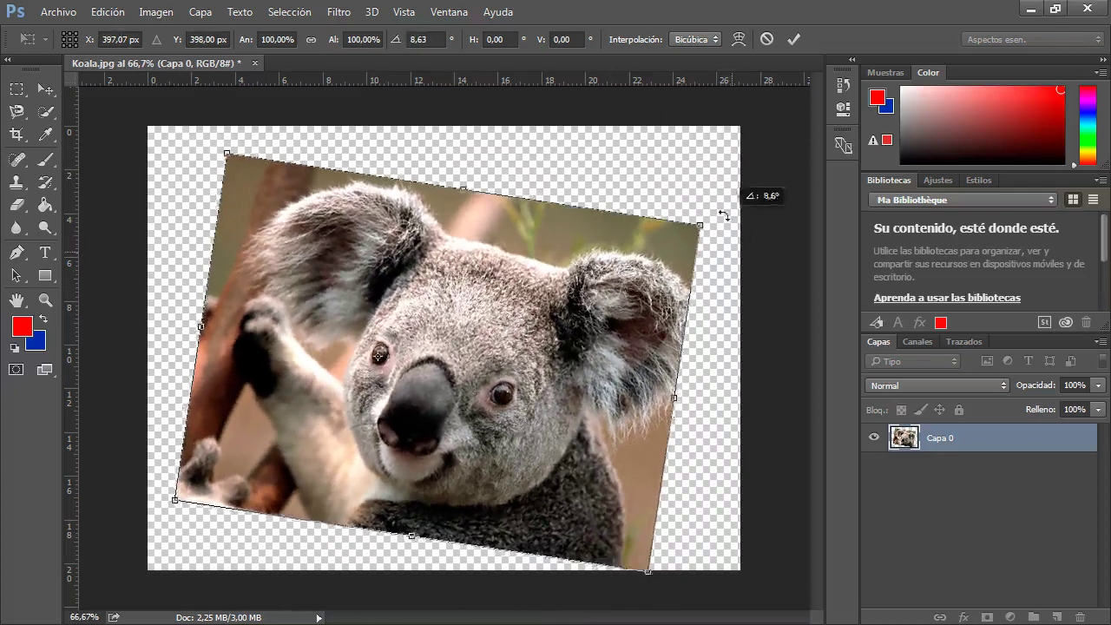
pyautogui.moveTo(723, 238); pyautogui.dragTo(720, 211)
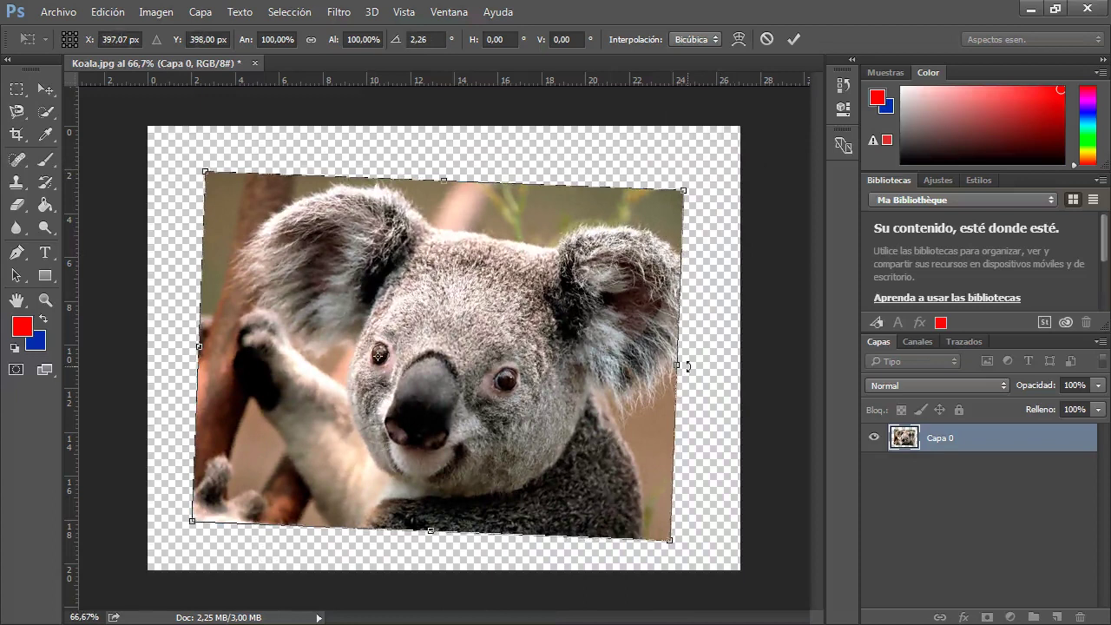
pyautogui.press('Return')
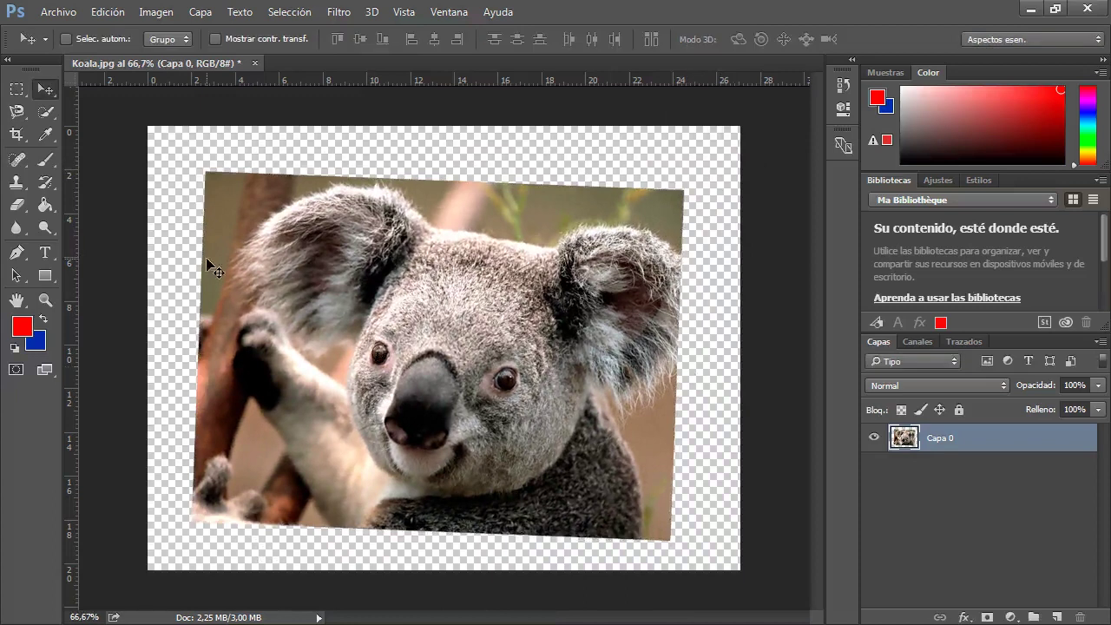
# Skew the koala horizontally about -17.5° with Sesgar by shifting its top and bottom edges, then apply.
pyautogui.click(157, 13)
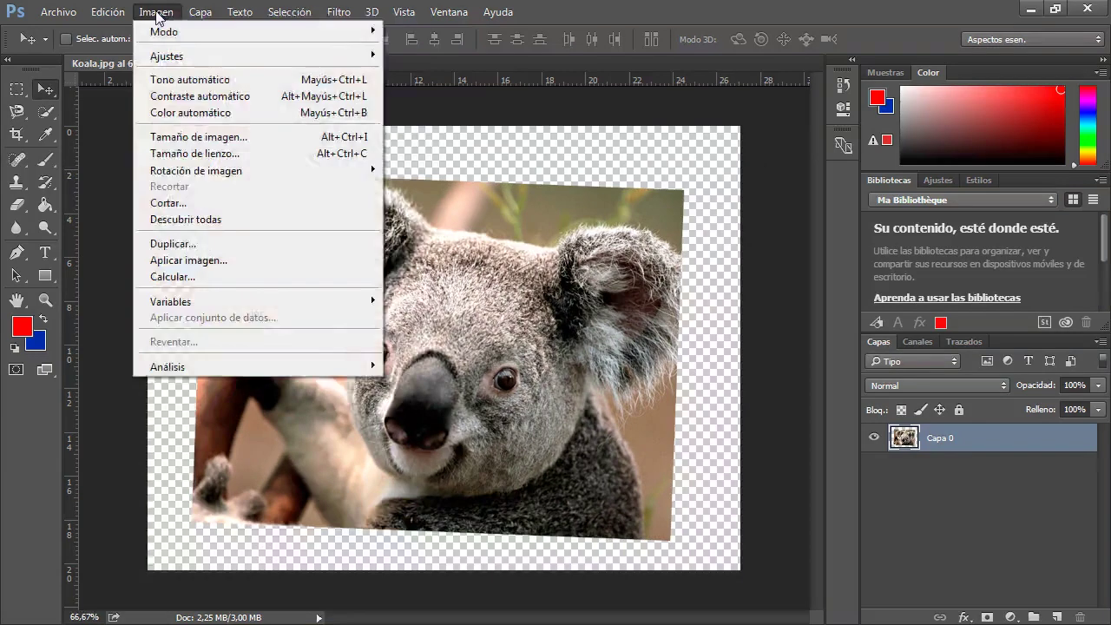
pyautogui.moveTo(200, 363)
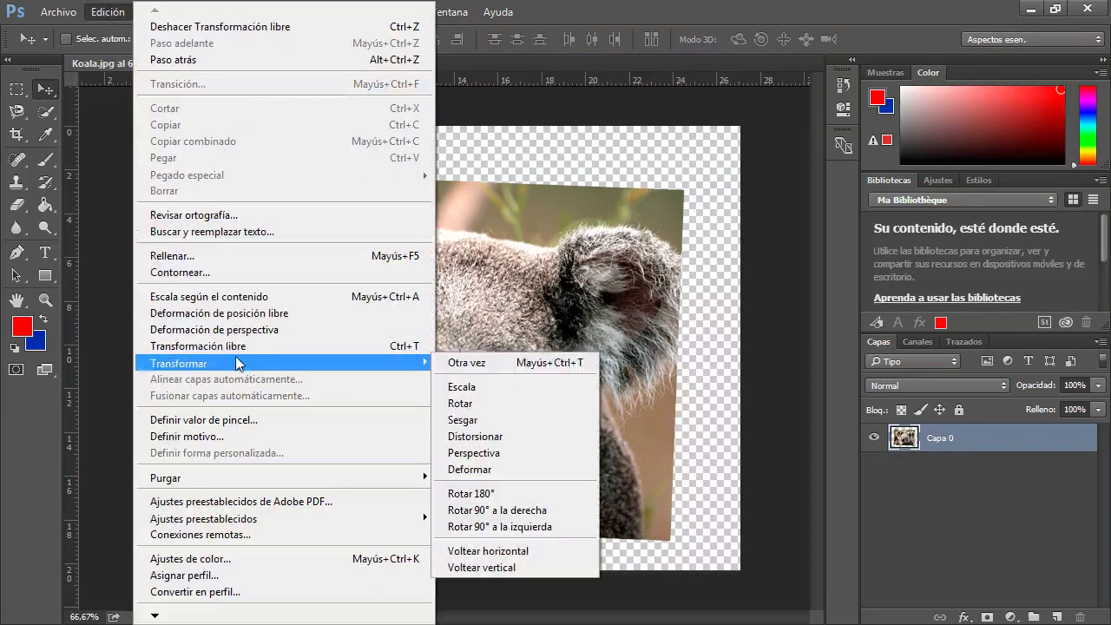
pyautogui.click(513, 420)
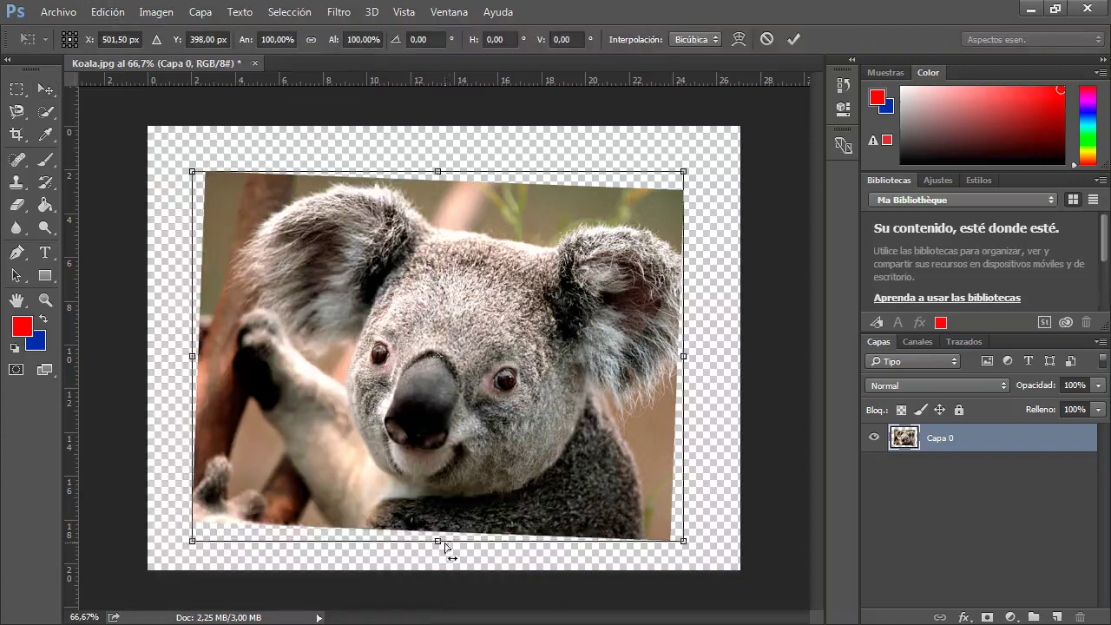
pyautogui.moveTo(445, 541); pyautogui.dragTo(330, 508)
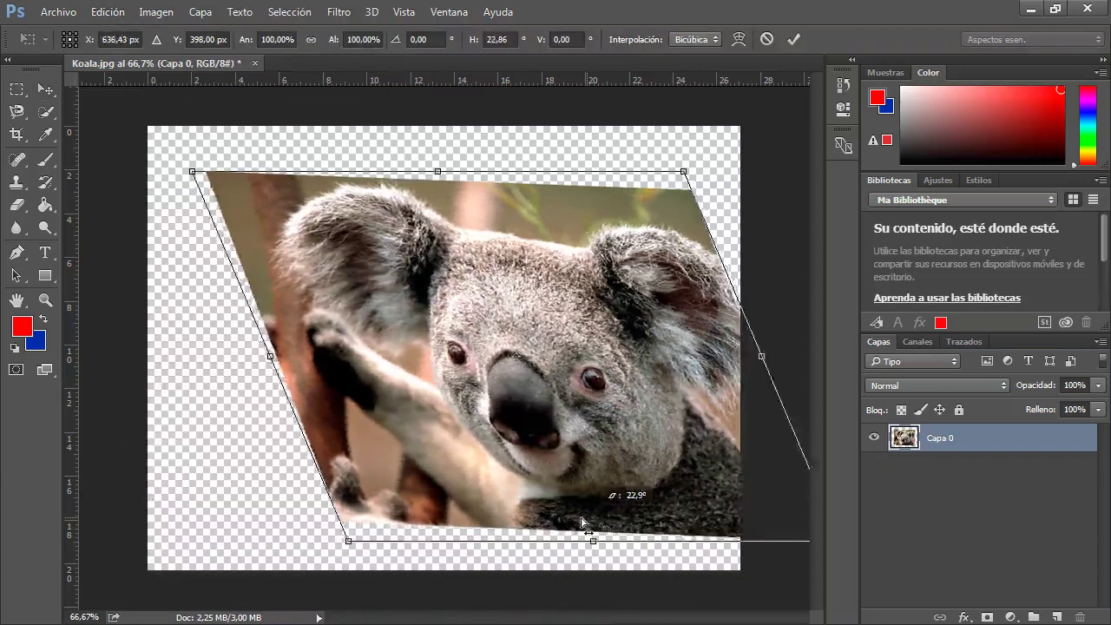
pyautogui.moveTo(436, 171); pyautogui.dragTo(549, 171)
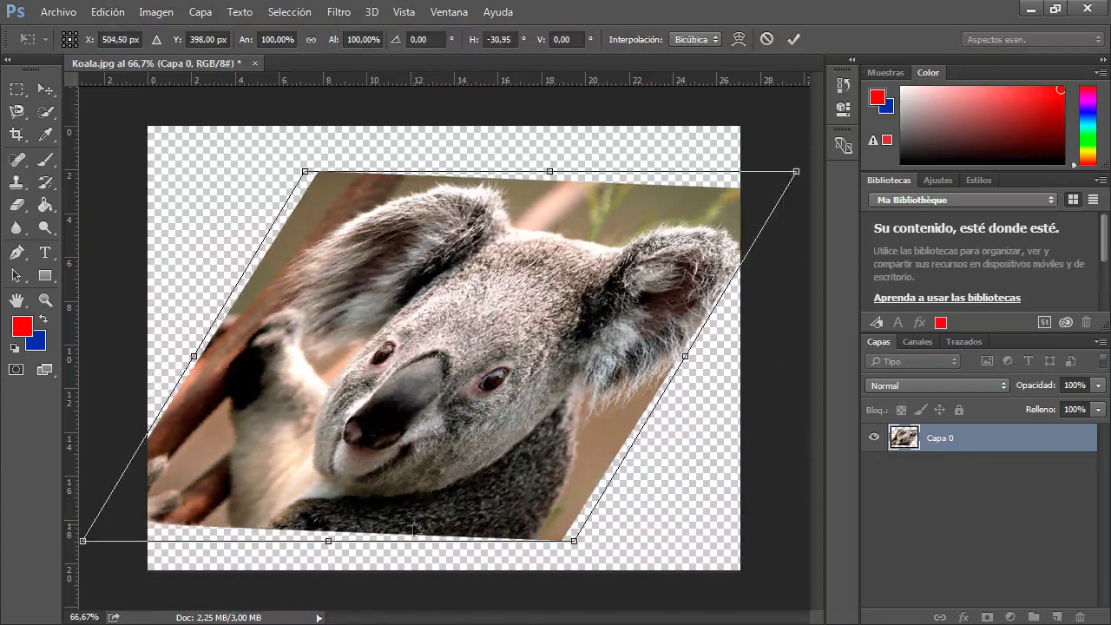
pyautogui.moveTo(329, 556); pyautogui.dragTo(389, 553)
pyautogui.moveTo(550, 174); pyautogui.dragTo(505, 171)
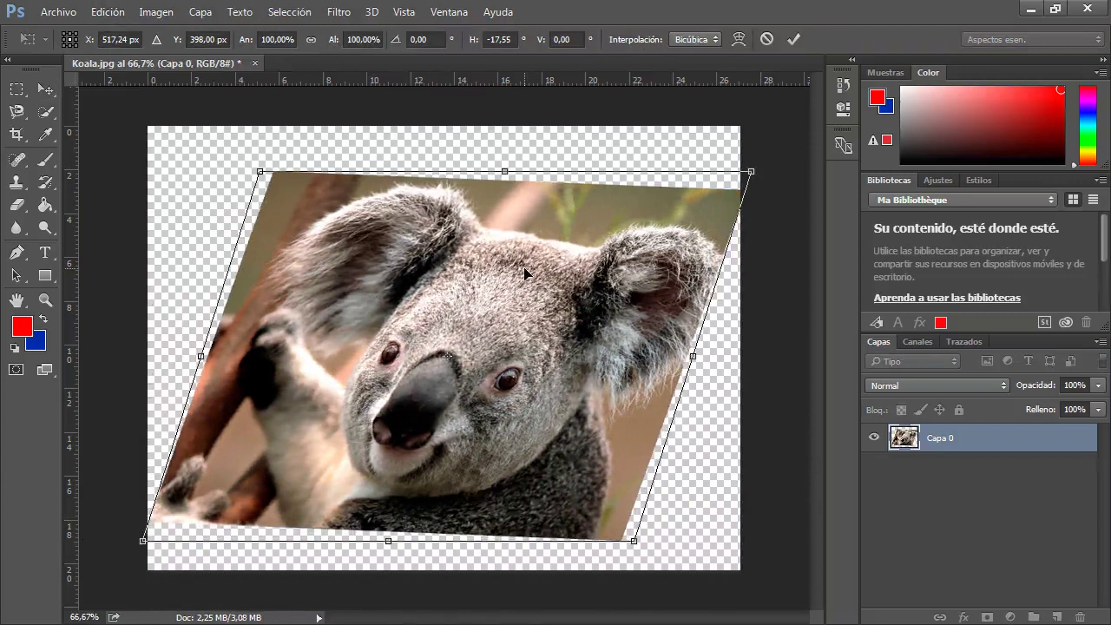
pyautogui.press('Return')
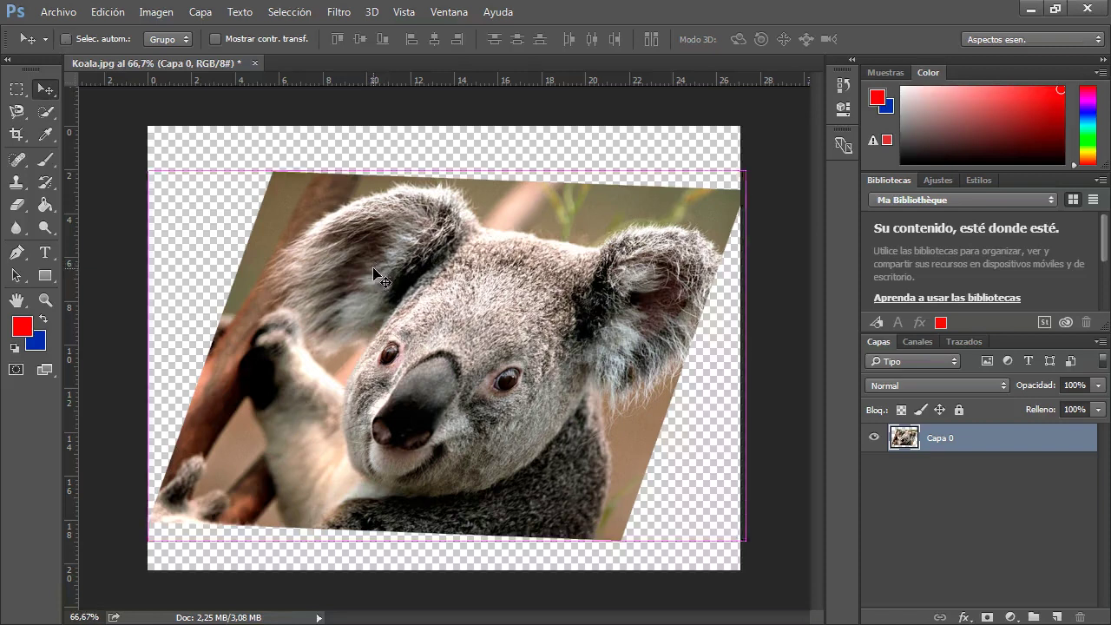
# Undo the skew and rotation with Ctrl+Z and Ctrl+Alt+Z, restoring the full-canvas koala.
pyautogui.hotkey('ctrl', 'z')
pyautogui.hotkey('ctrl', 'alt', 'z')
pyautogui.hotkey('ctrl', 'alt', 'z')
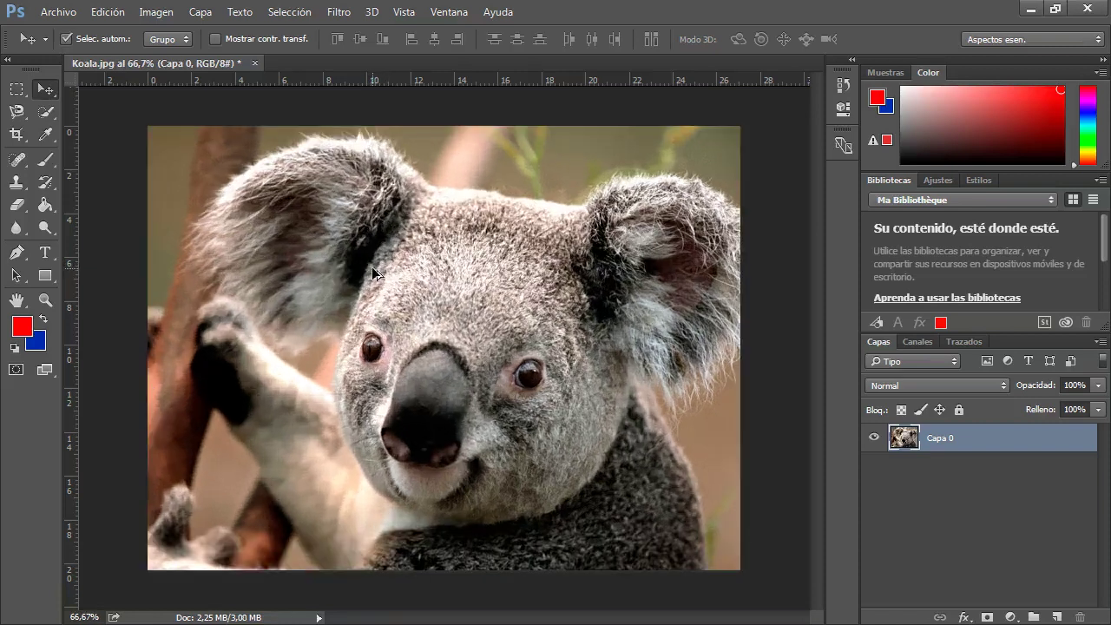
pyautogui.click(108, 12)
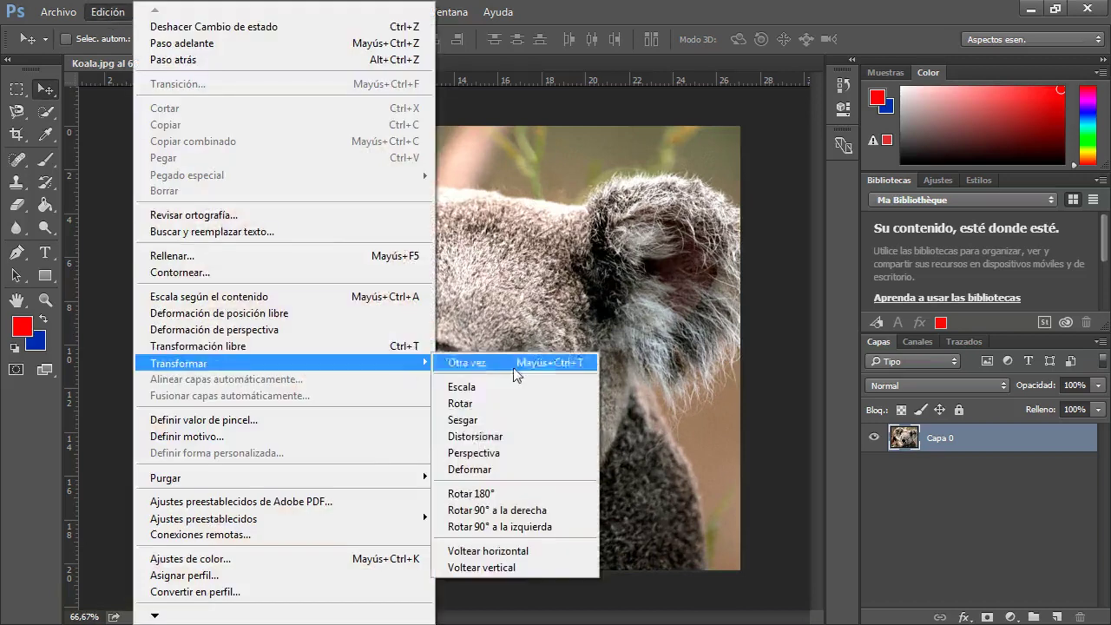
pyautogui.moveTo(178, 363)
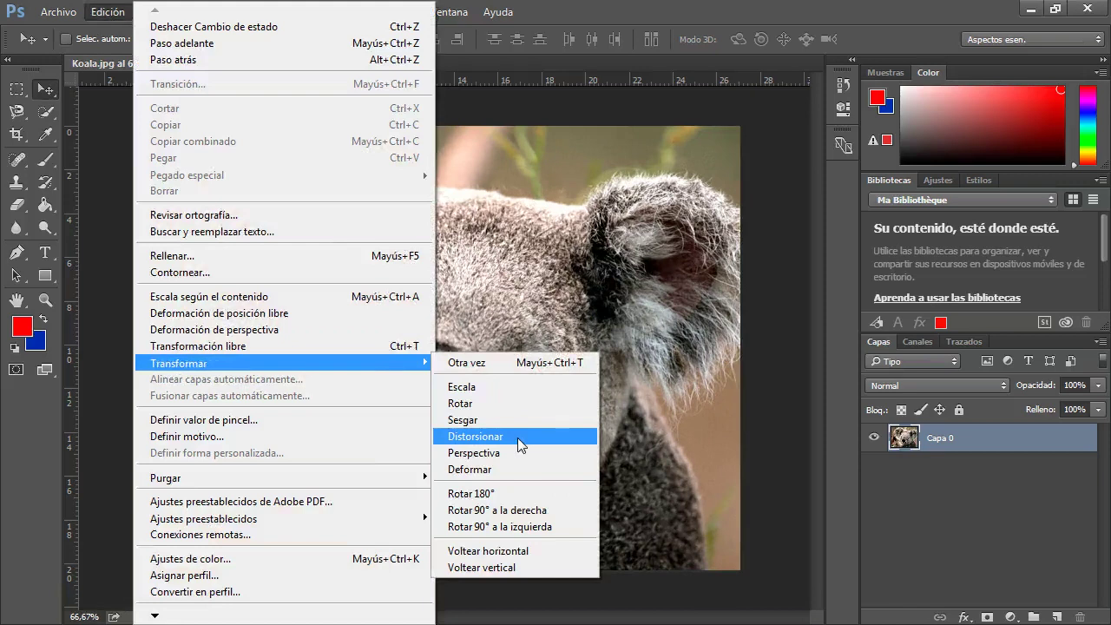
pyautogui.click(521, 445)
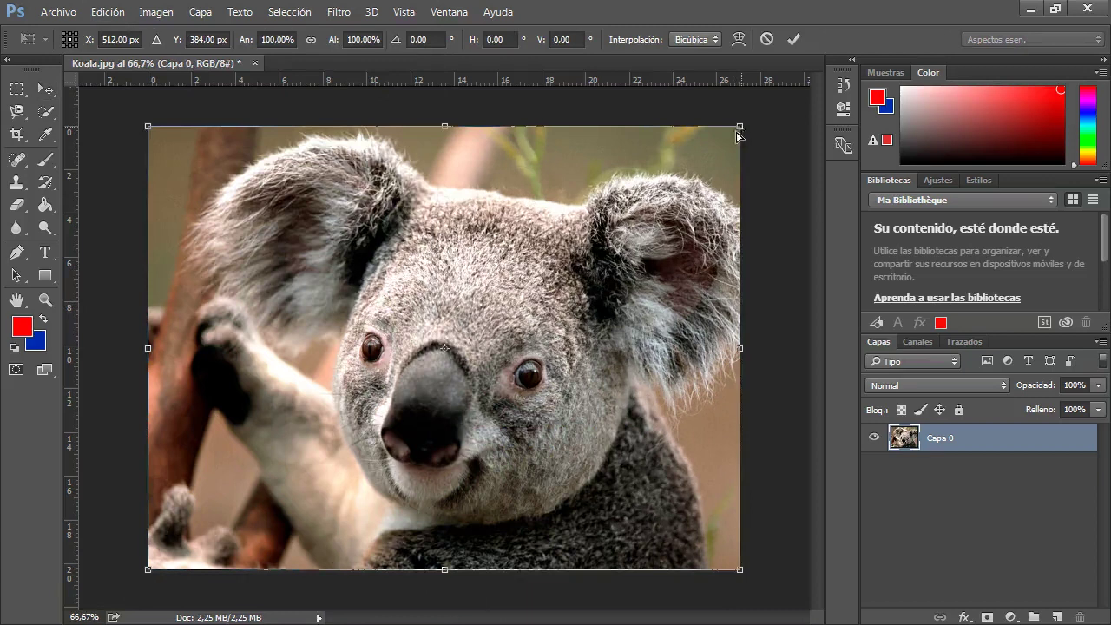
pyautogui.moveTo(738, 136); pyautogui.dragTo(562, 226)
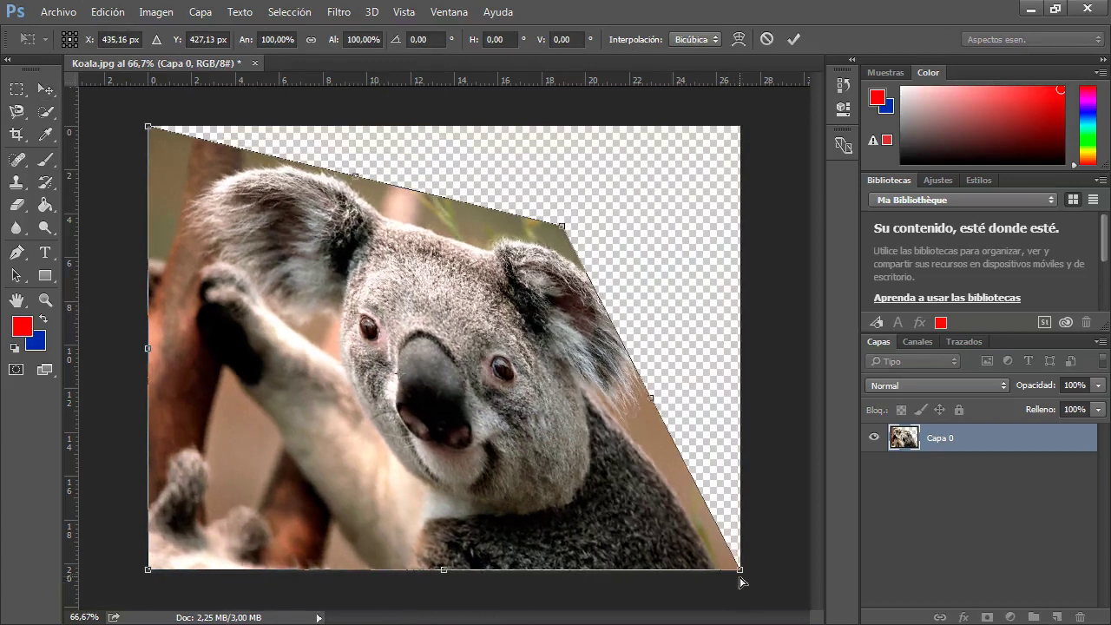
pyautogui.moveTo(741, 576)
pyautogui.mouseDown()
pyautogui.moveTo(744, 512)
pyautogui.moveTo(678, 498)
pyautogui.mouseUp()
pyautogui.moveTo(144, 574)
pyautogui.mouseDown()
pyautogui.moveTo(174, 525)
pyautogui.moveTo(240, 527)
pyautogui.mouseUp()
pyautogui.moveTo(150, 128)
pyautogui.mouseDown()
pyautogui.moveTo(267, 236)
pyautogui.moveTo(187, 186)
pyautogui.mouseUp()
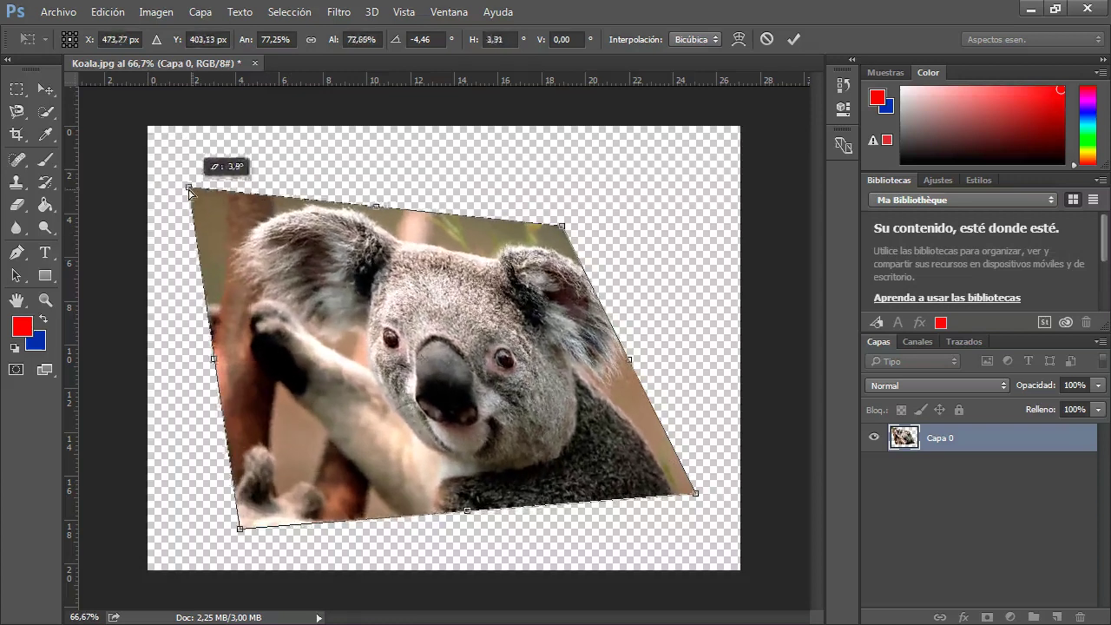
pyautogui.moveTo(698, 494); pyautogui.dragTo(706, 486)
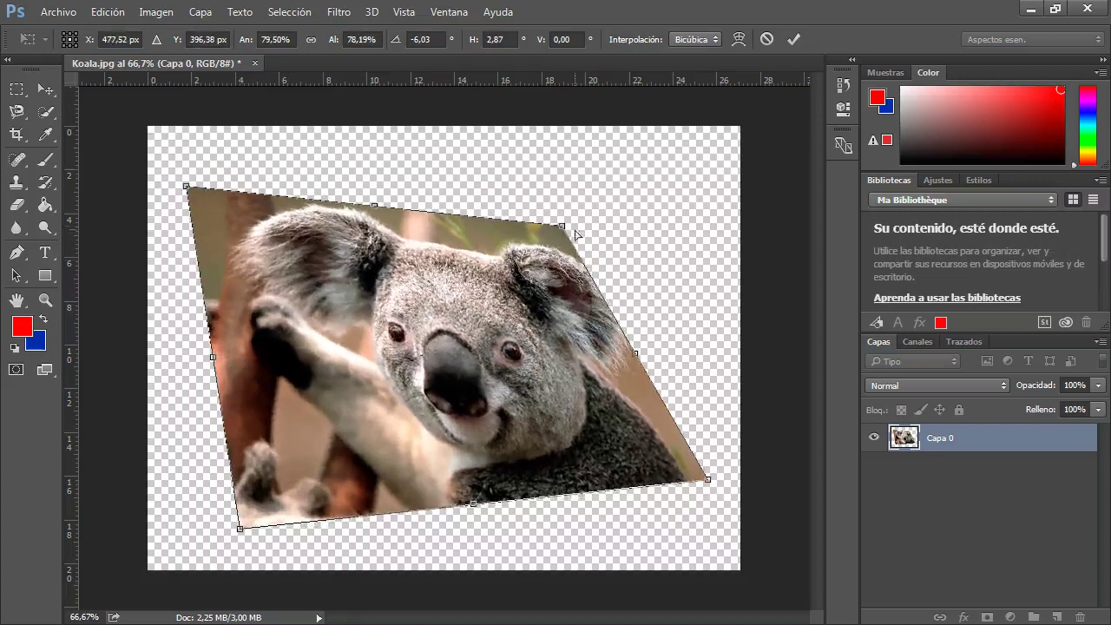
pyautogui.moveTo(562, 226)
pyautogui.mouseDown()
pyautogui.moveTo(466, 303)
pyautogui.moveTo(531, 239)
pyautogui.mouseUp()
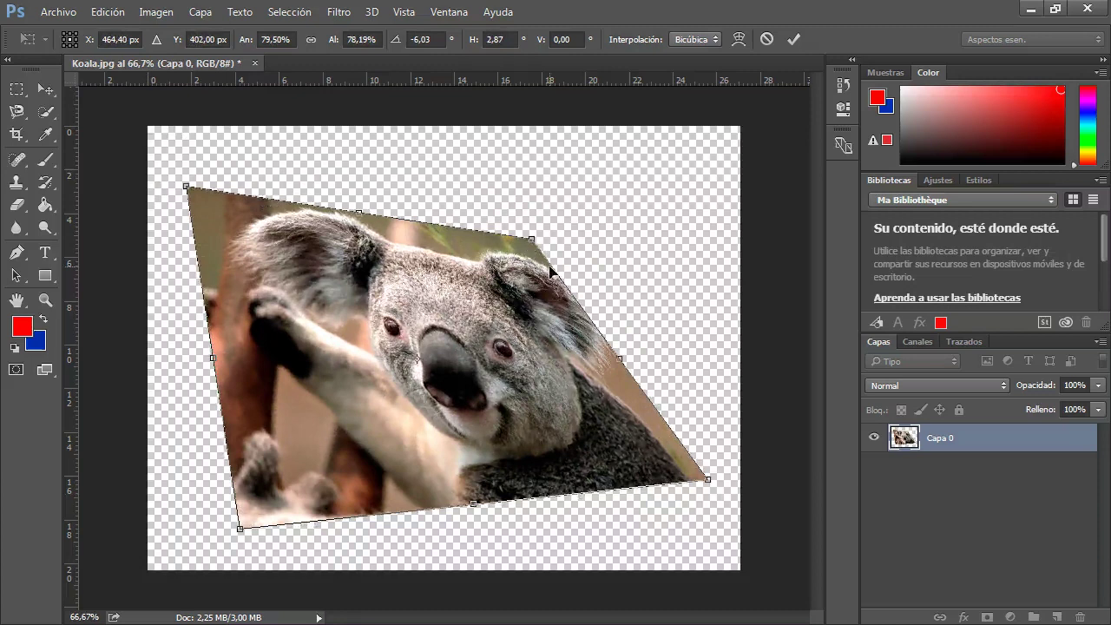
pyautogui.press('Escape')
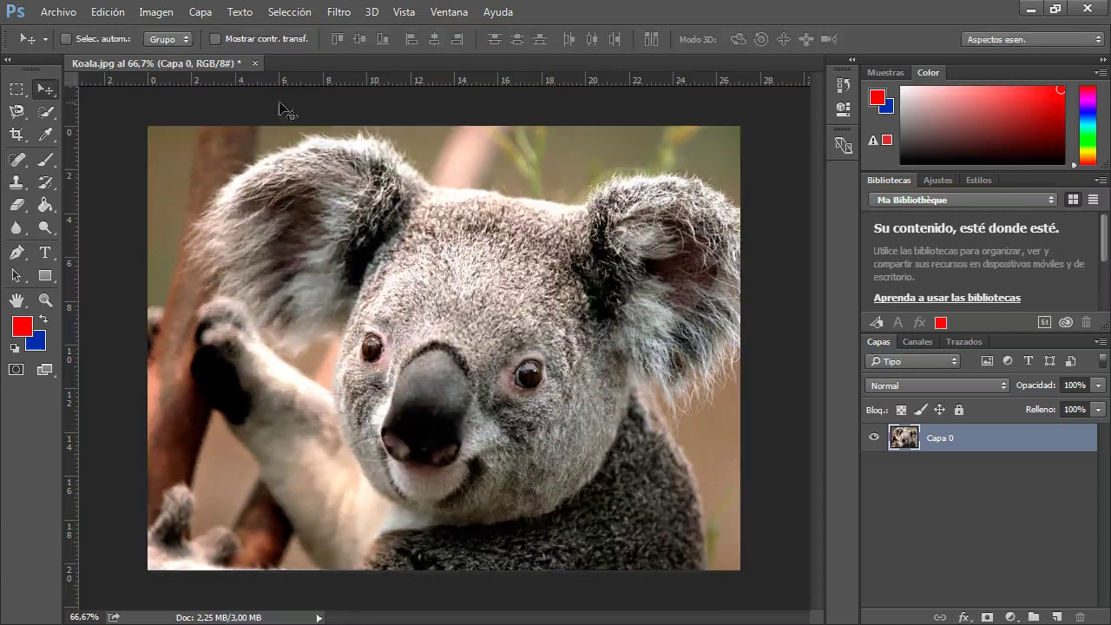
# Try a perspective distortion on the koala, tapering its top and stretching a corner, then cancel it.
pyautogui.click(108, 12)
pyautogui.moveTo(179, 363)
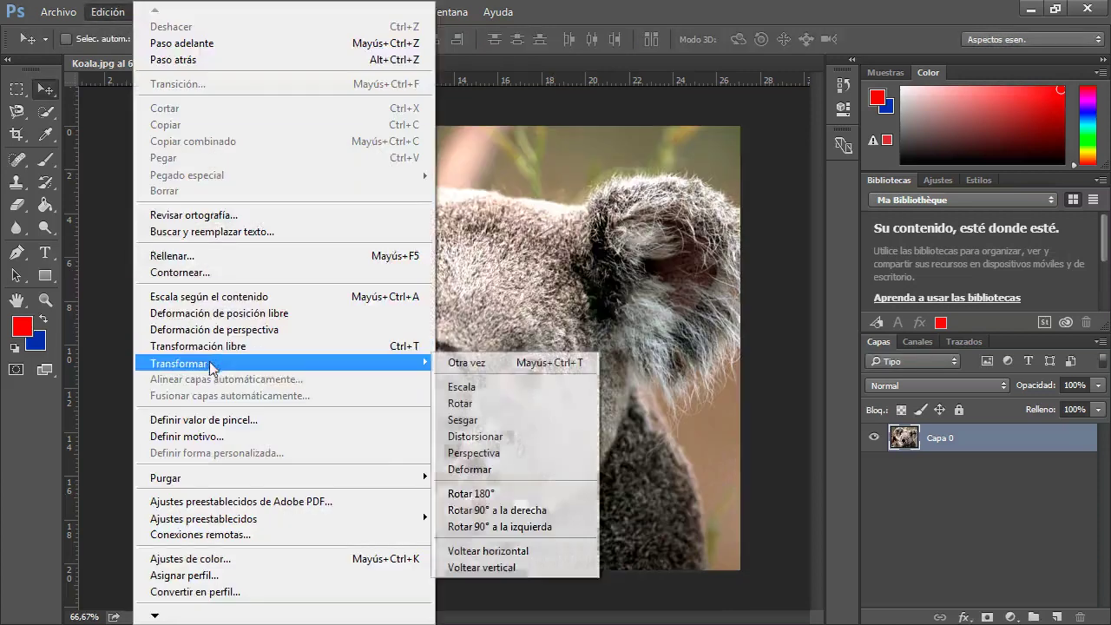
pyautogui.click(474, 452)
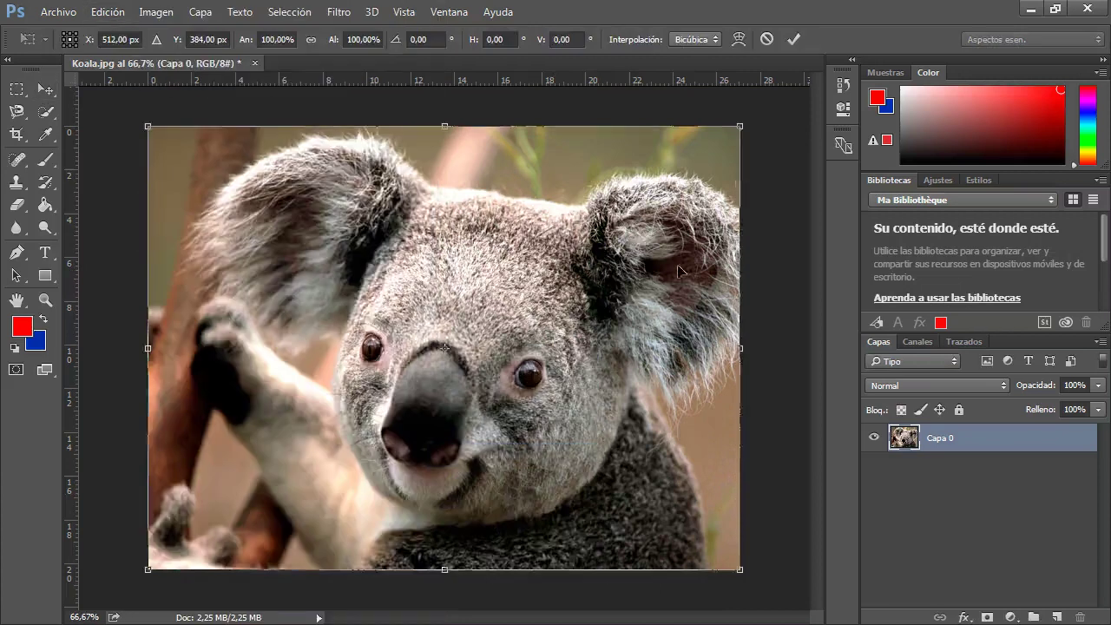
pyautogui.moveTo(739, 127)
pyautogui.mouseDown()
pyautogui.moveTo(719, 162)
pyautogui.moveTo(565, 128)
pyautogui.mouseUp()
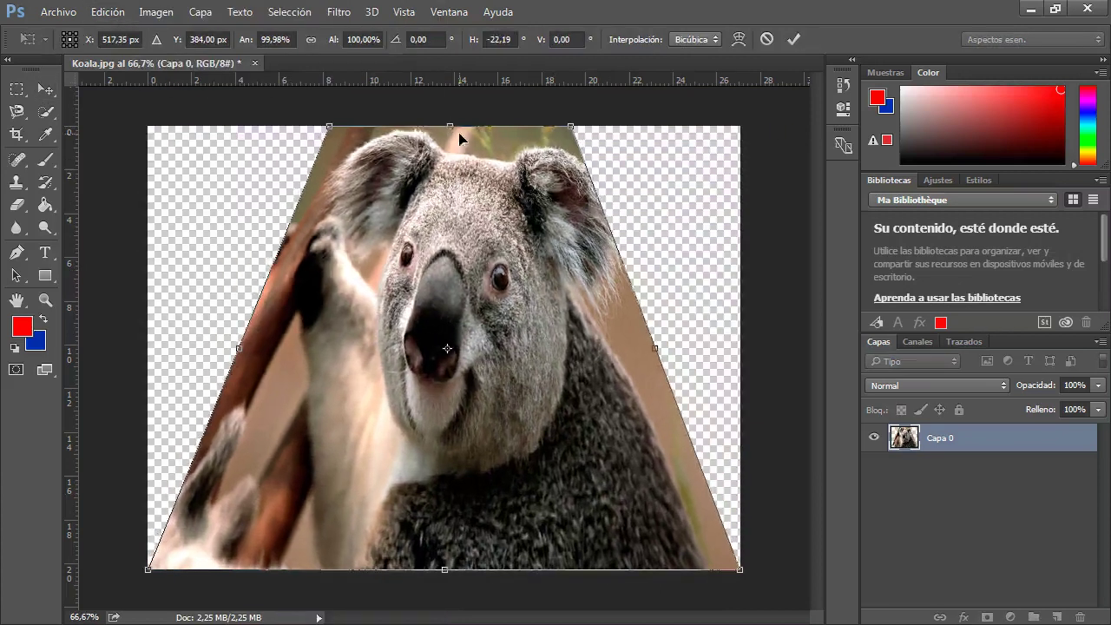
pyautogui.moveTo(444, 130); pyautogui.dragTo(450, 127)
pyautogui.moveTo(583, 170); pyautogui.dragTo(571, 253)
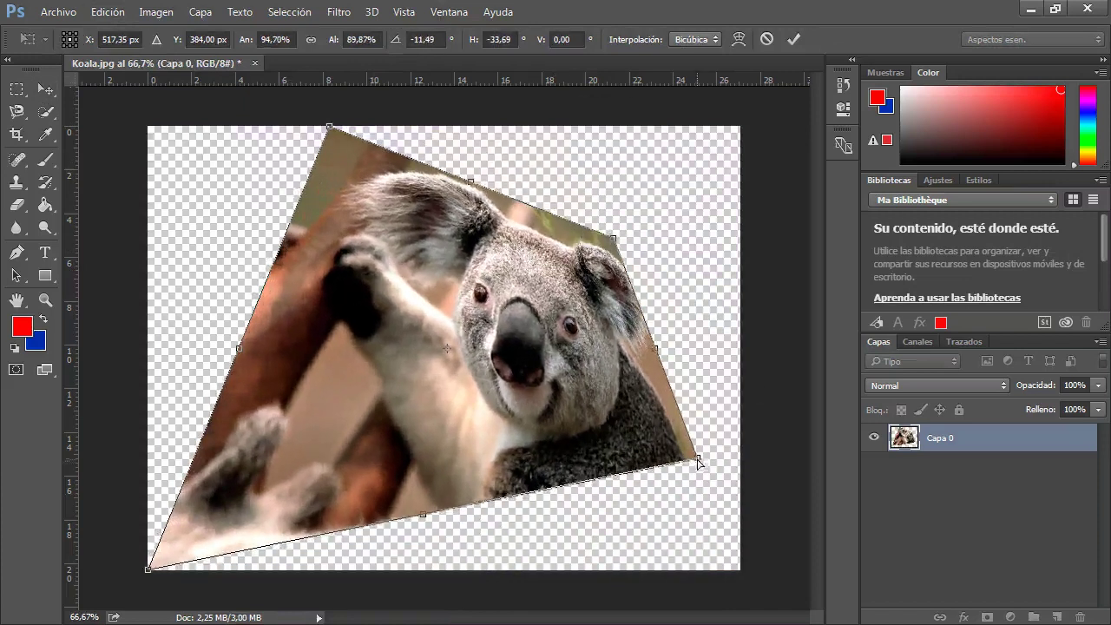
pyautogui.moveTo(699, 461); pyautogui.dragTo(713, 462)
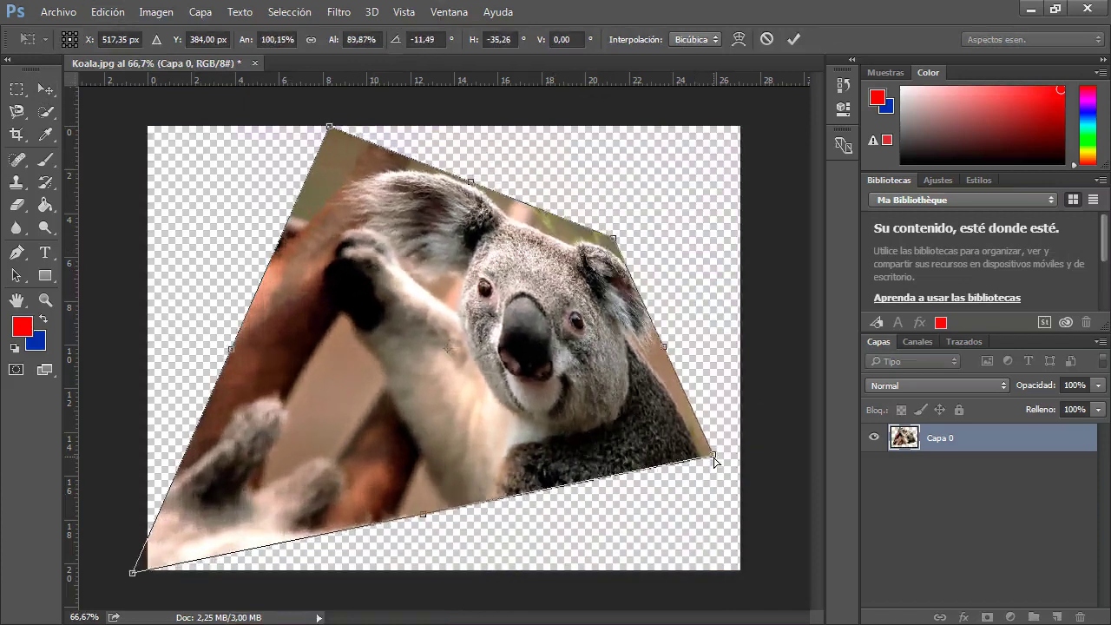
pyautogui.press('Escape')
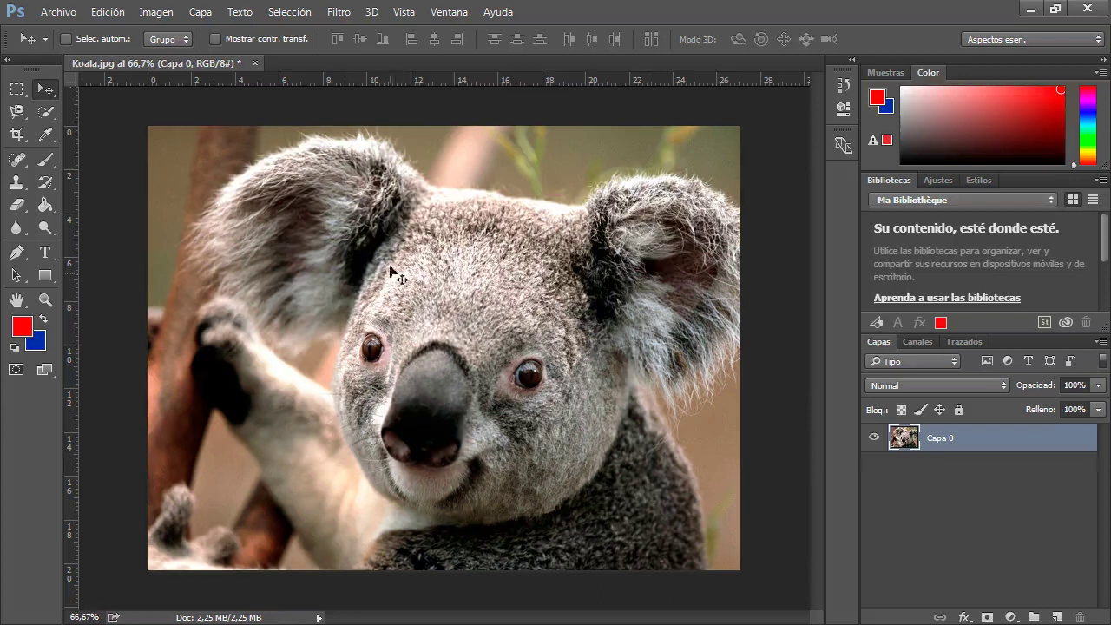
# Apply a Deformar warp to the koala layer, bowing the mesh so the face bulges outward.
pyautogui.click(156, 12)
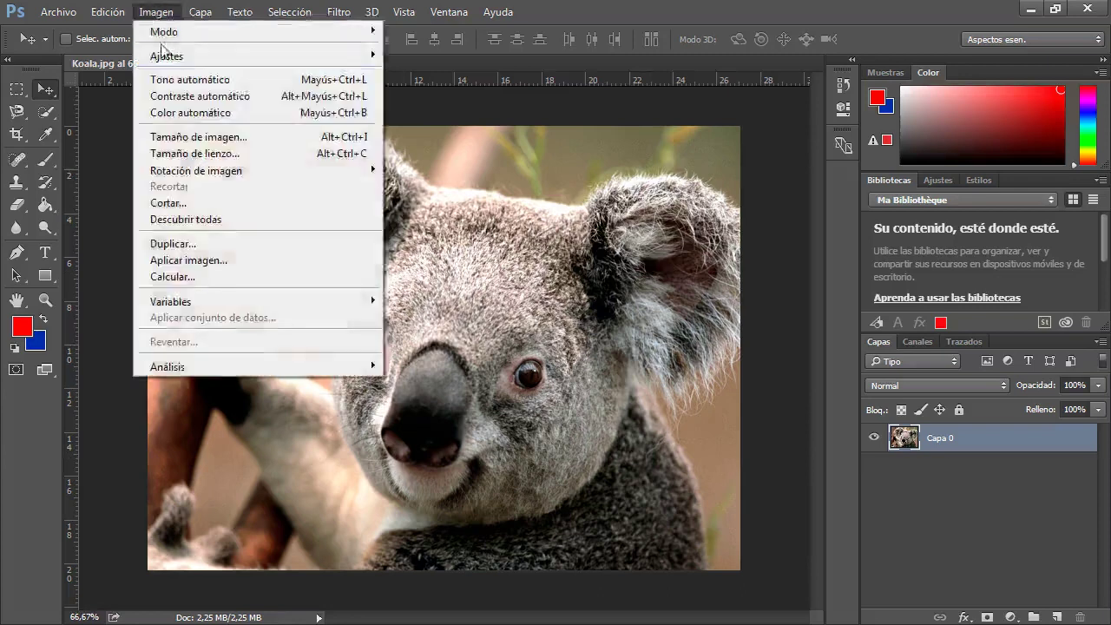
pyautogui.moveTo(178, 363)
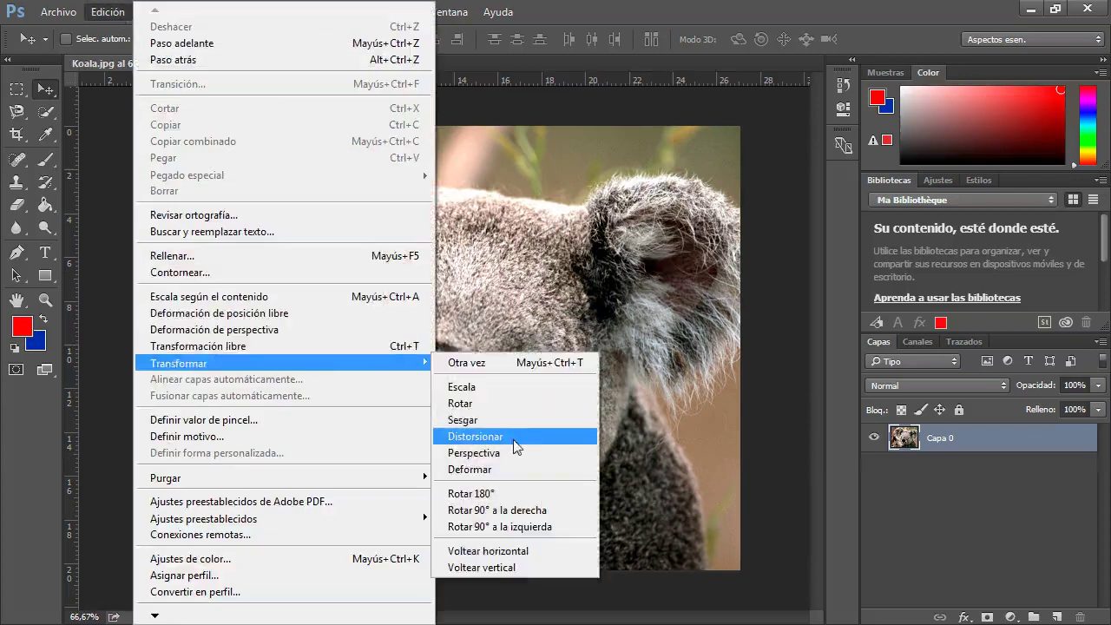
pyautogui.click(518, 469)
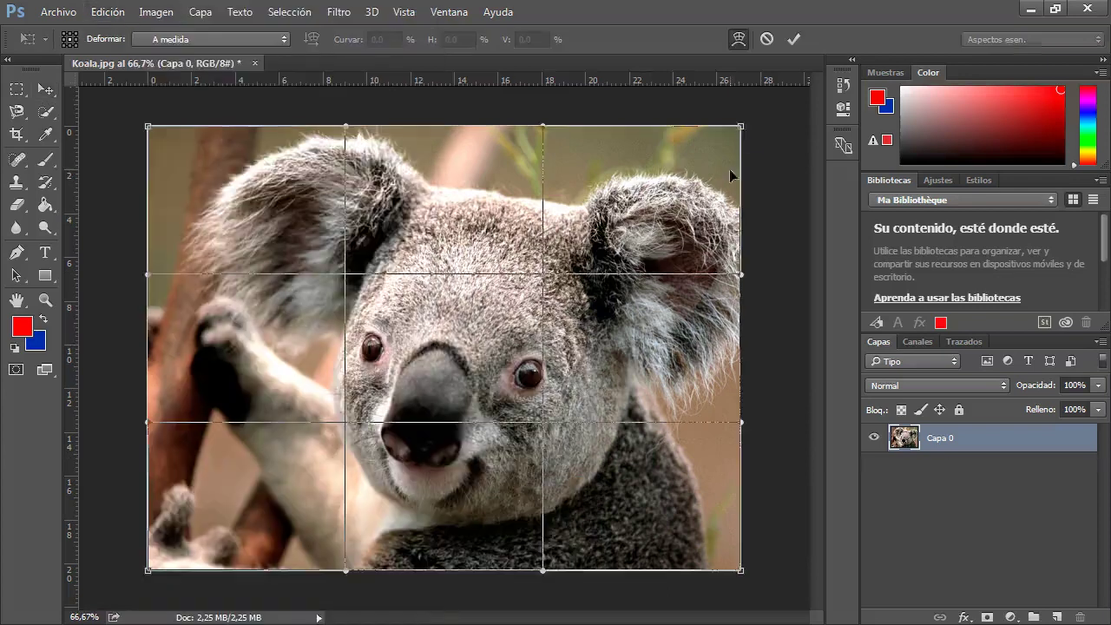
pyautogui.moveTo(740, 129); pyautogui.dragTo(715, 139)
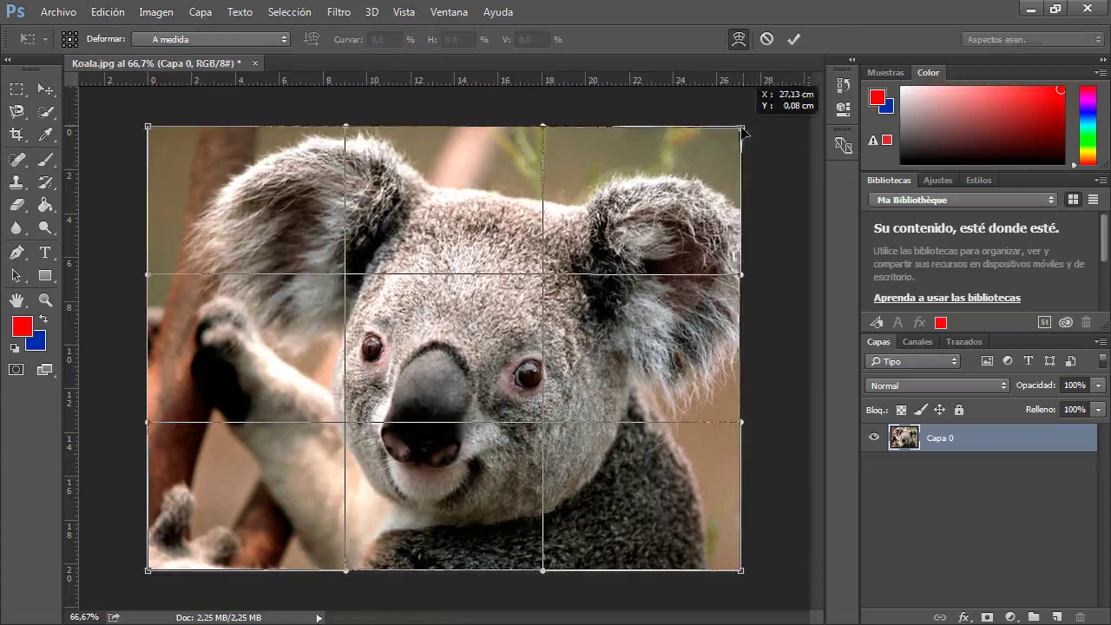
pyautogui.moveTo(549, 278); pyautogui.dragTo(582, 238)
pyautogui.moveTo(361, 256); pyautogui.dragTo(308, 221)
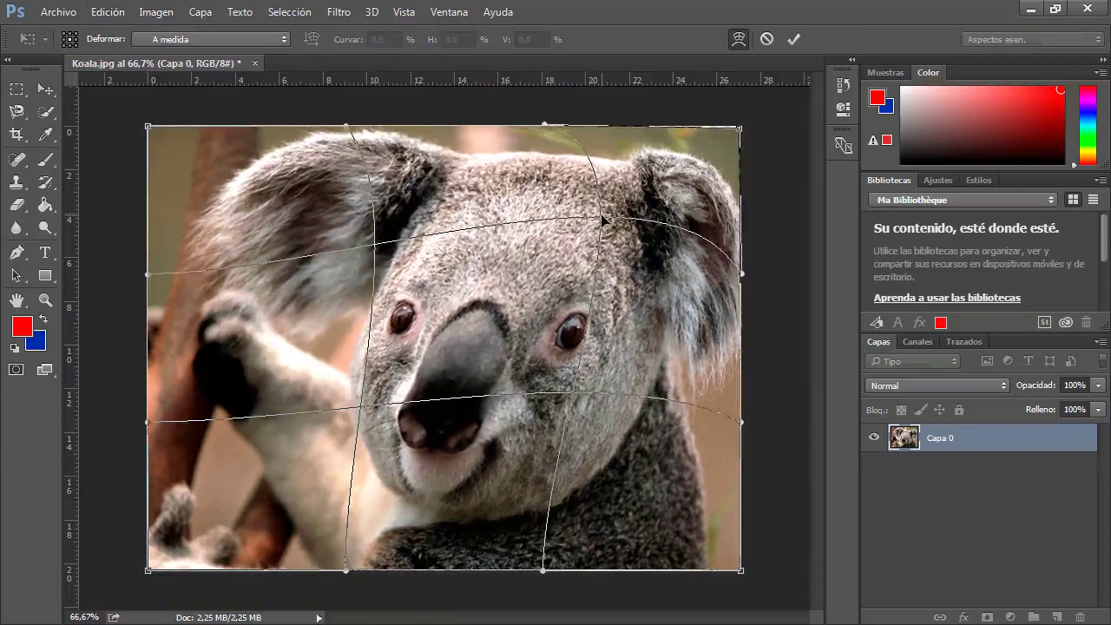
pyautogui.moveTo(351, 408)
pyautogui.mouseDown()
pyautogui.moveTo(344, 368)
pyautogui.moveTo(450, 464)
pyautogui.mouseUp()
pyautogui.moveTo(530, 429); pyautogui.dragTo(586, 462)
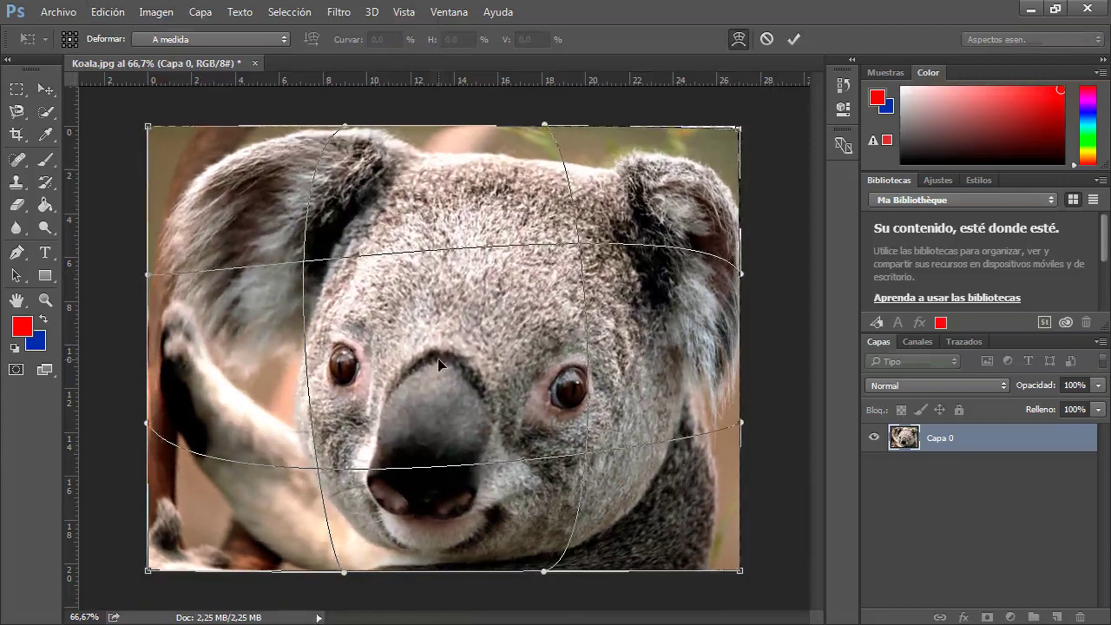
# Fine-tune the warp mesh around the koala's face, then cancel the warp with Esc.
pyautogui.moveTo(308, 260); pyautogui.dragTo(293, 231)
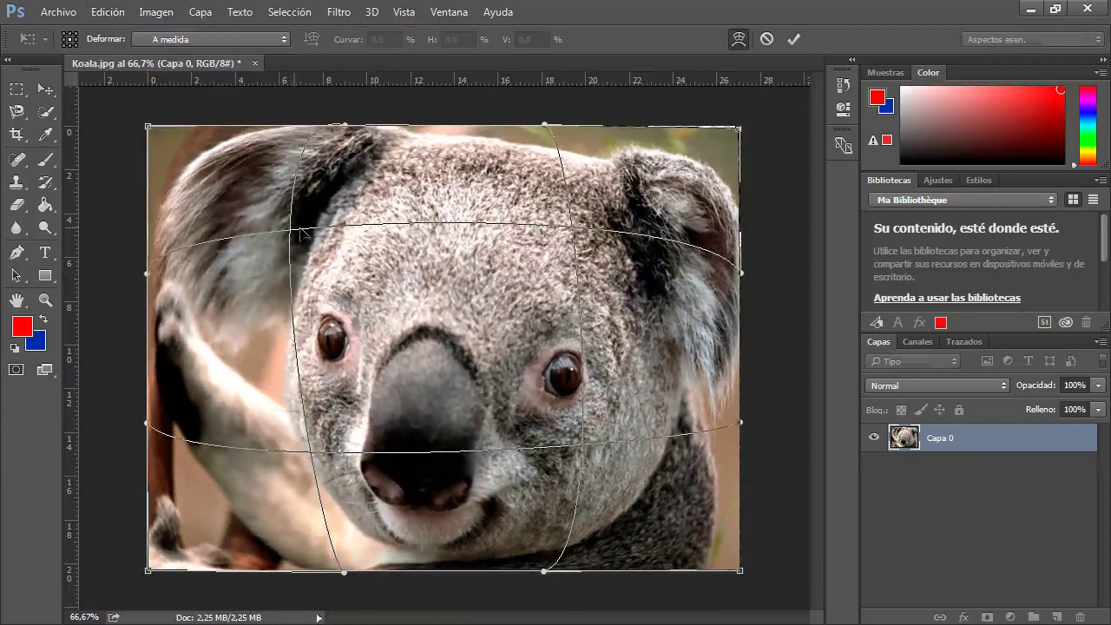
pyautogui.moveTo(572, 231); pyautogui.dragTo(596, 232)
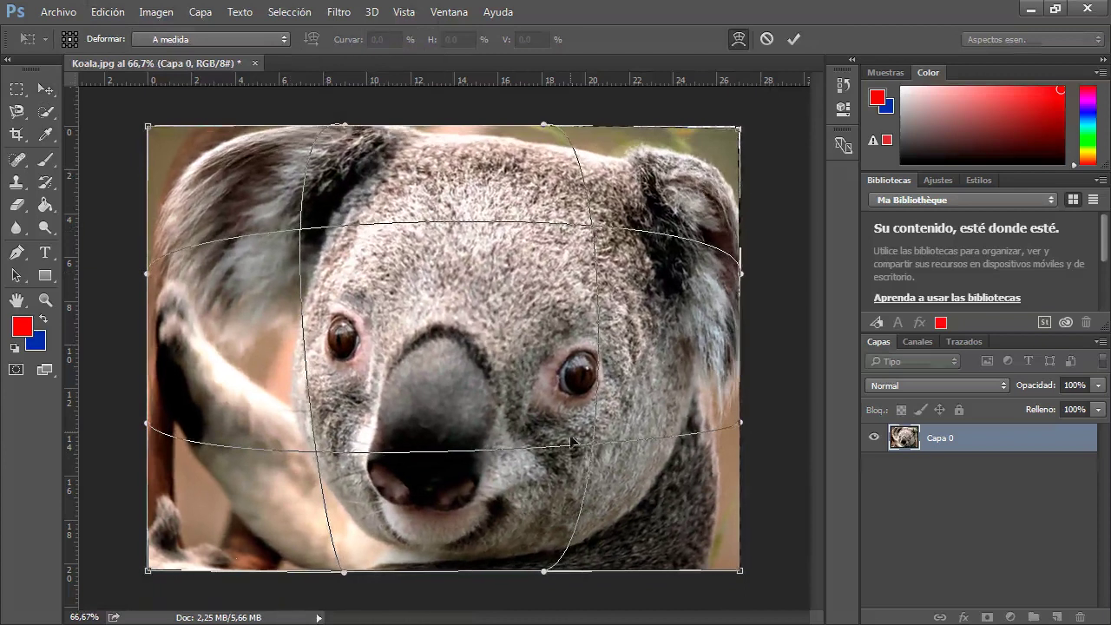
pyautogui.moveTo(596, 445); pyautogui.dragTo(589, 443)
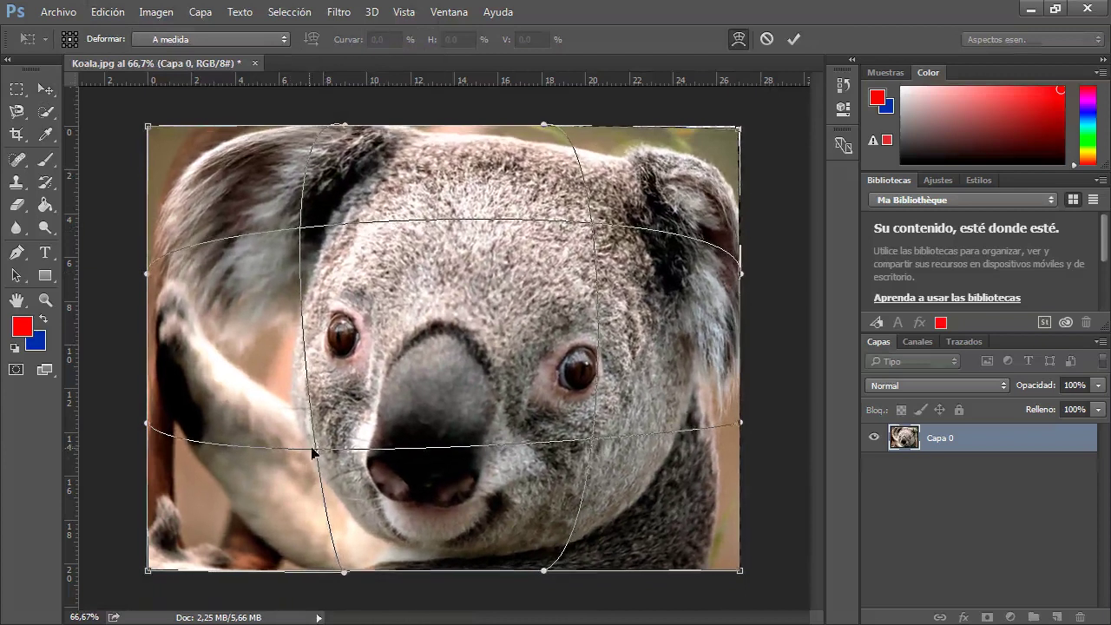
pyautogui.moveTo(317, 449); pyautogui.dragTo(323, 472)
pyautogui.moveTo(306, 250); pyautogui.dragTo(306, 278)
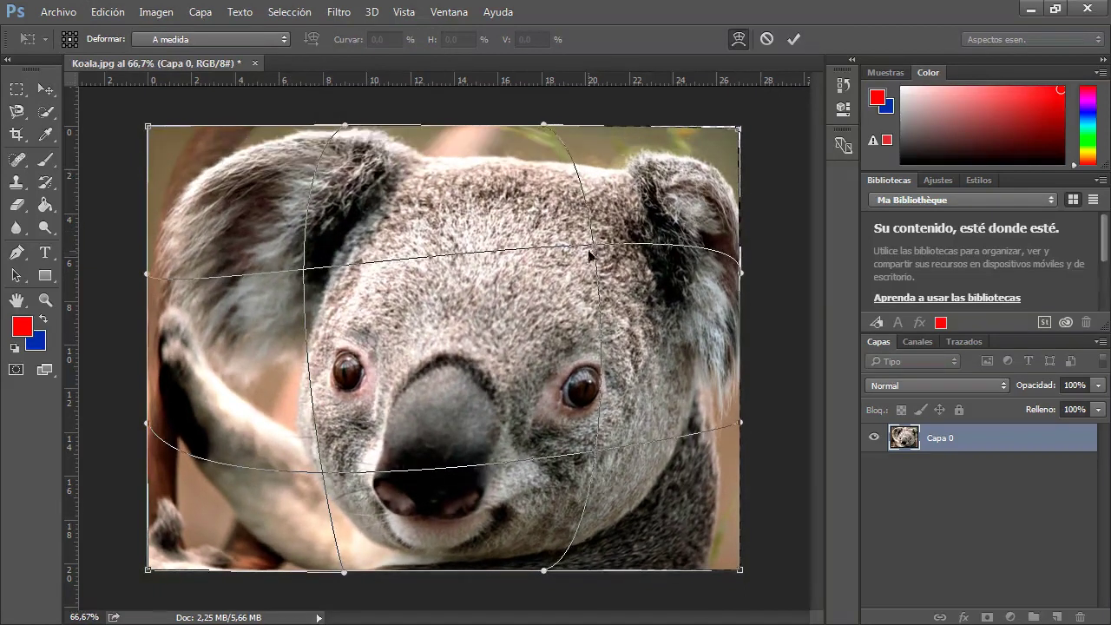
pyautogui.moveTo(595, 248); pyautogui.dragTo(583, 243)
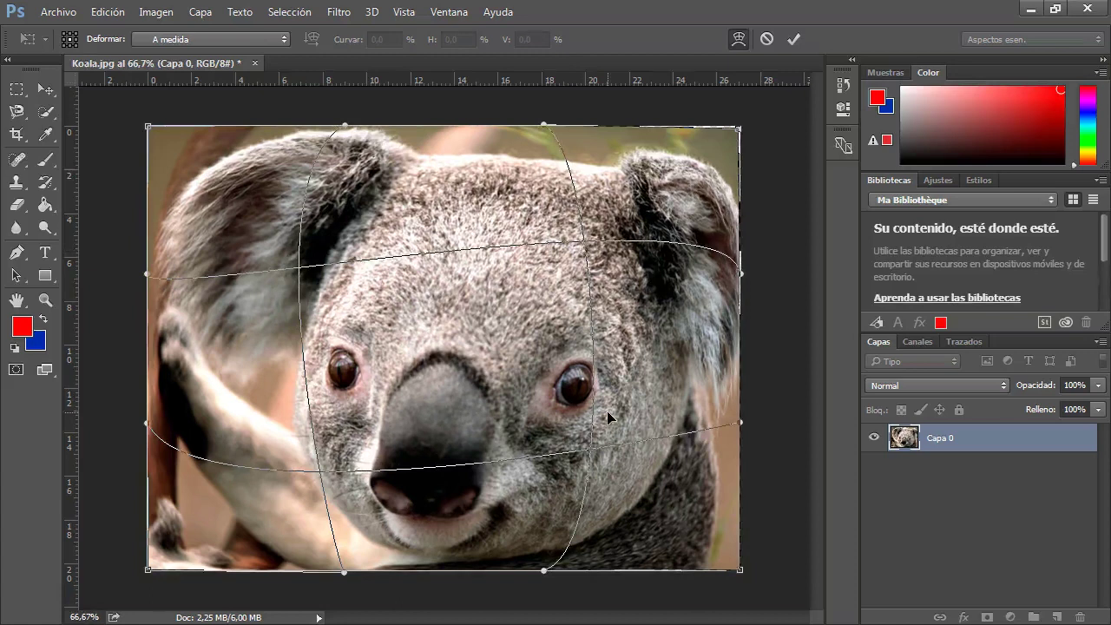
pyautogui.press('Escape')
pyautogui.click(109, 12)
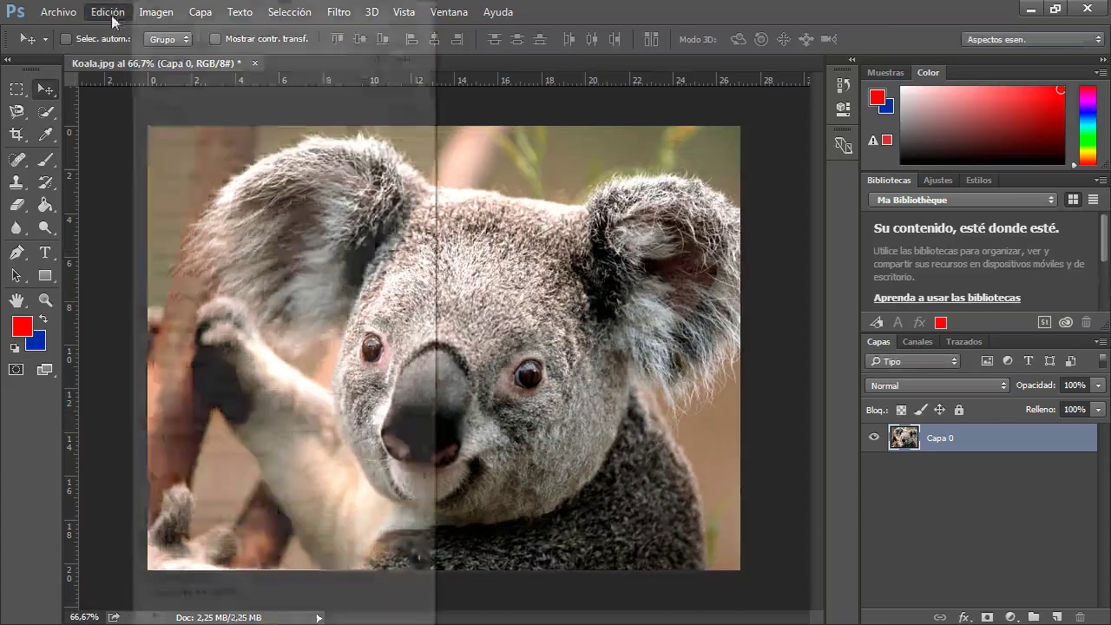
pyautogui.moveTo(179, 363)
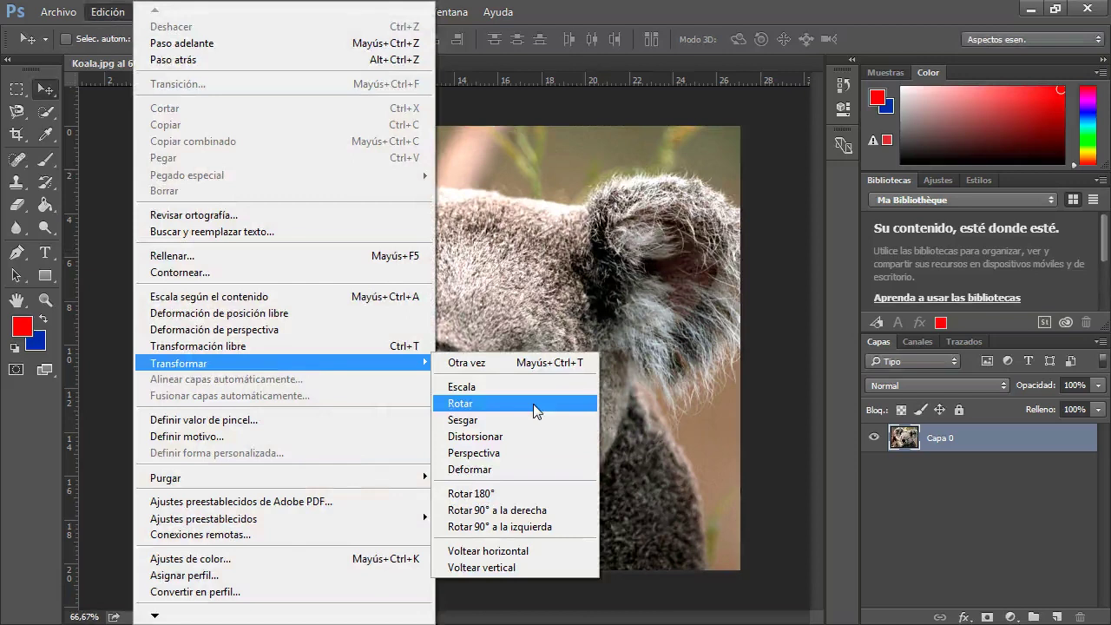
pyautogui.click(512, 493)
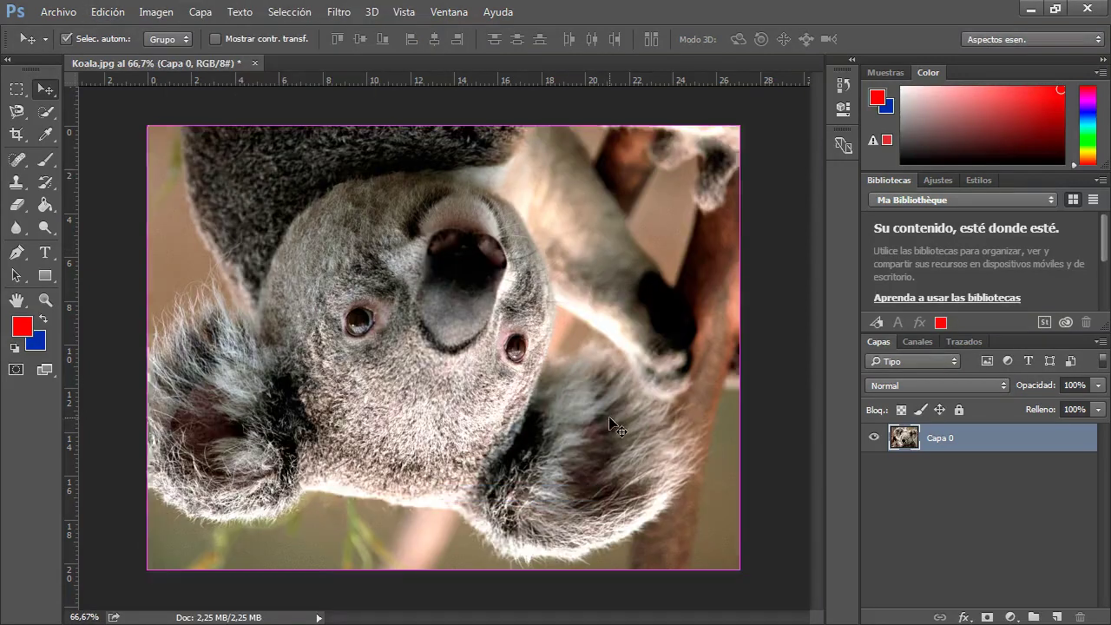
pyautogui.hotkey('ctrl', 'z')
pyautogui.click(157, 11)
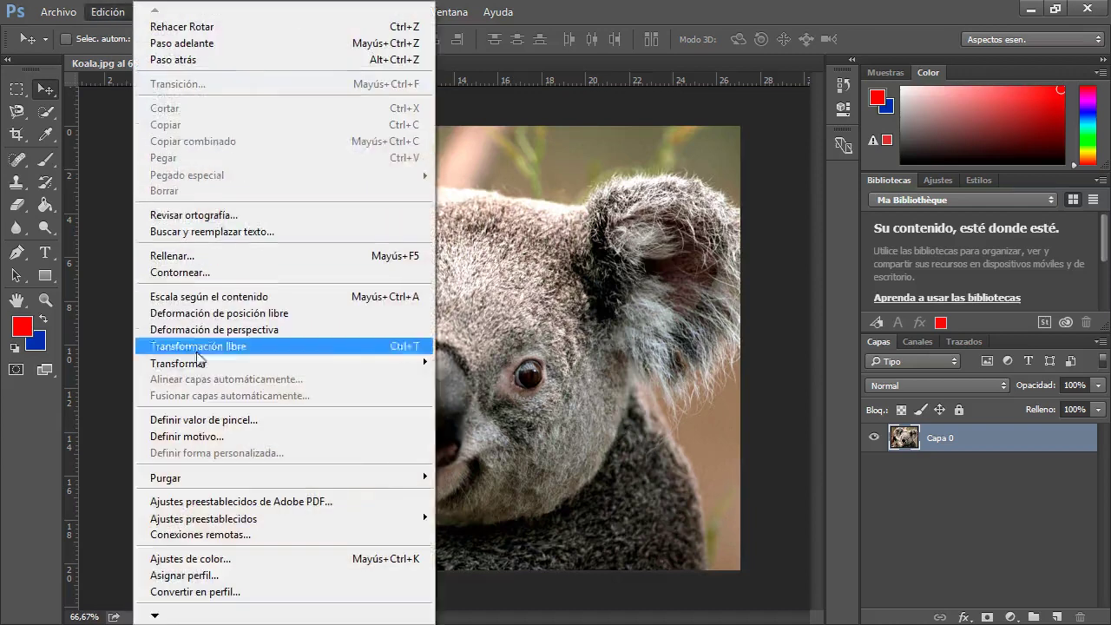
pyautogui.click(508, 514)
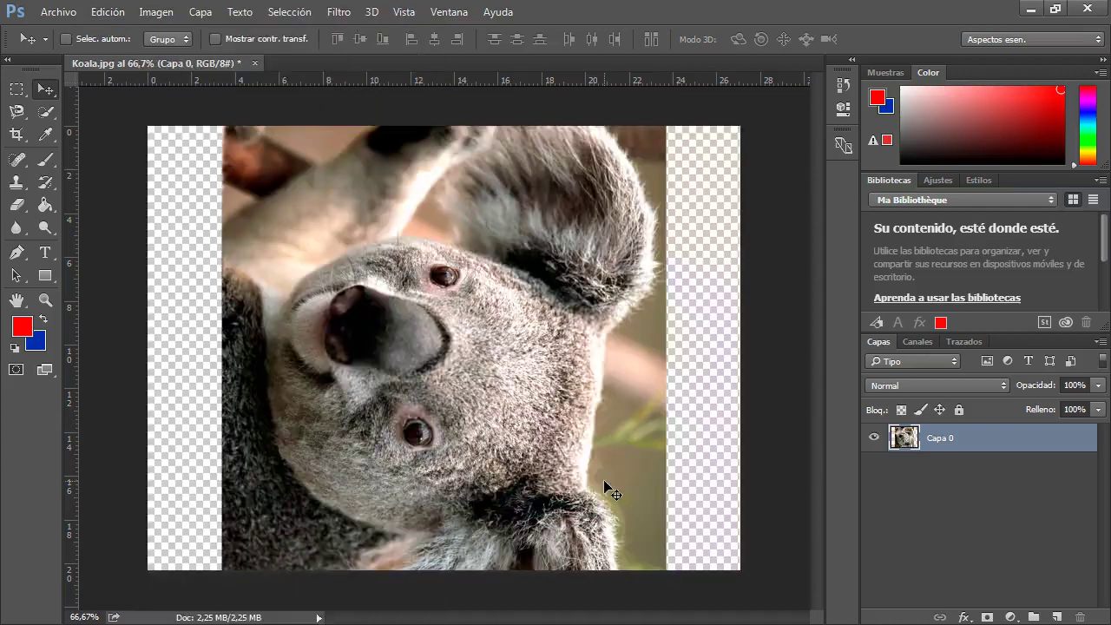
pyautogui.hotkey('ctrl', 'z')
pyautogui.click(108, 11)
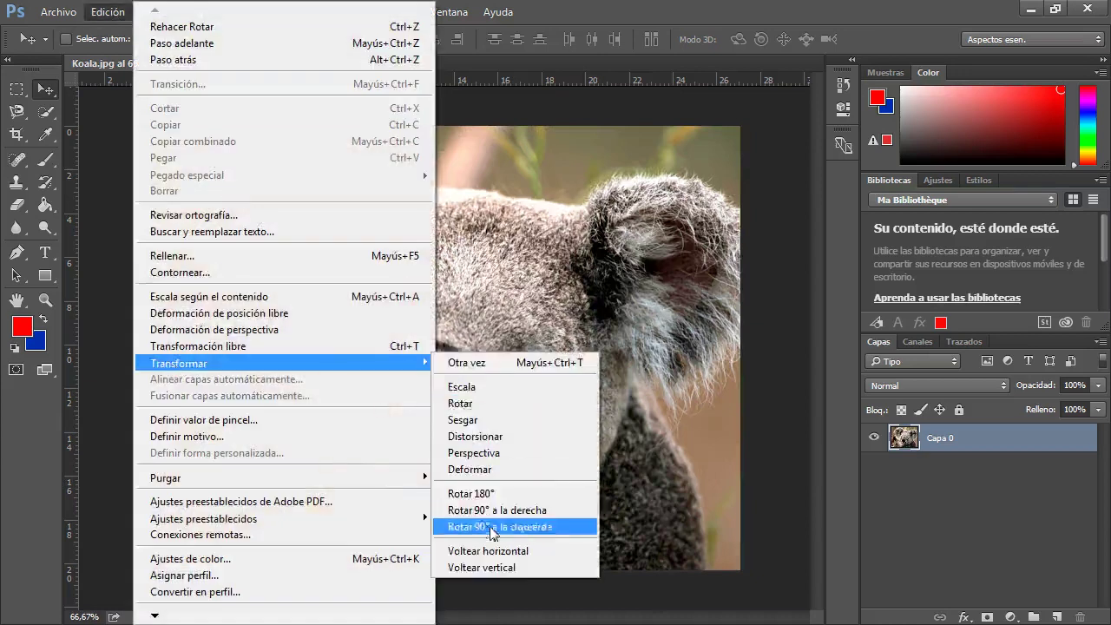
pyautogui.click(491, 526)
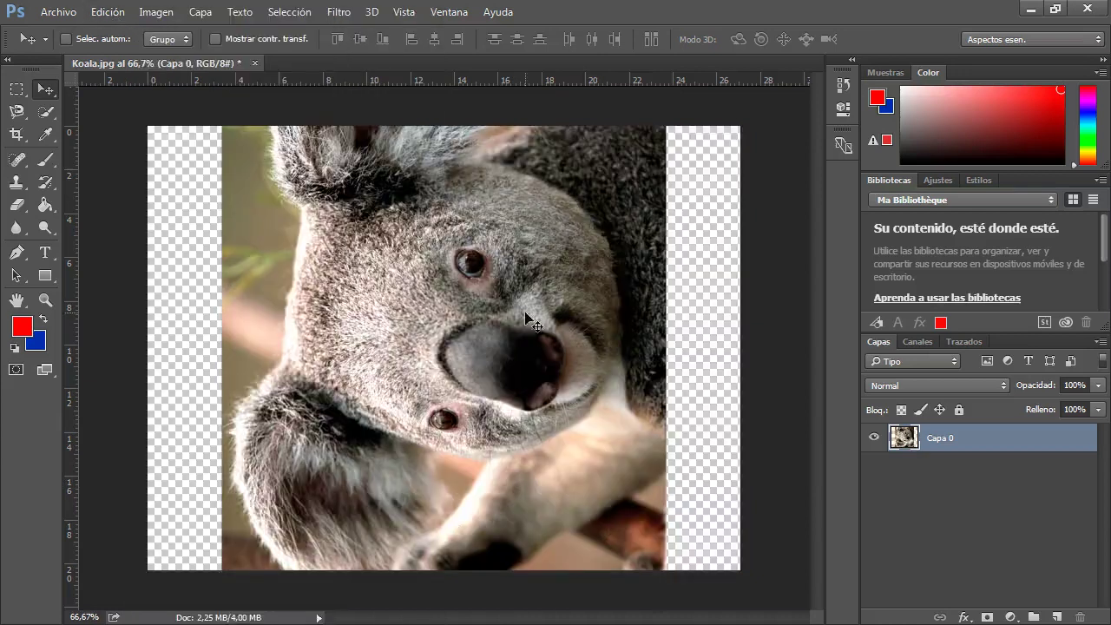
pyautogui.hotkey('ctrl', 'z')
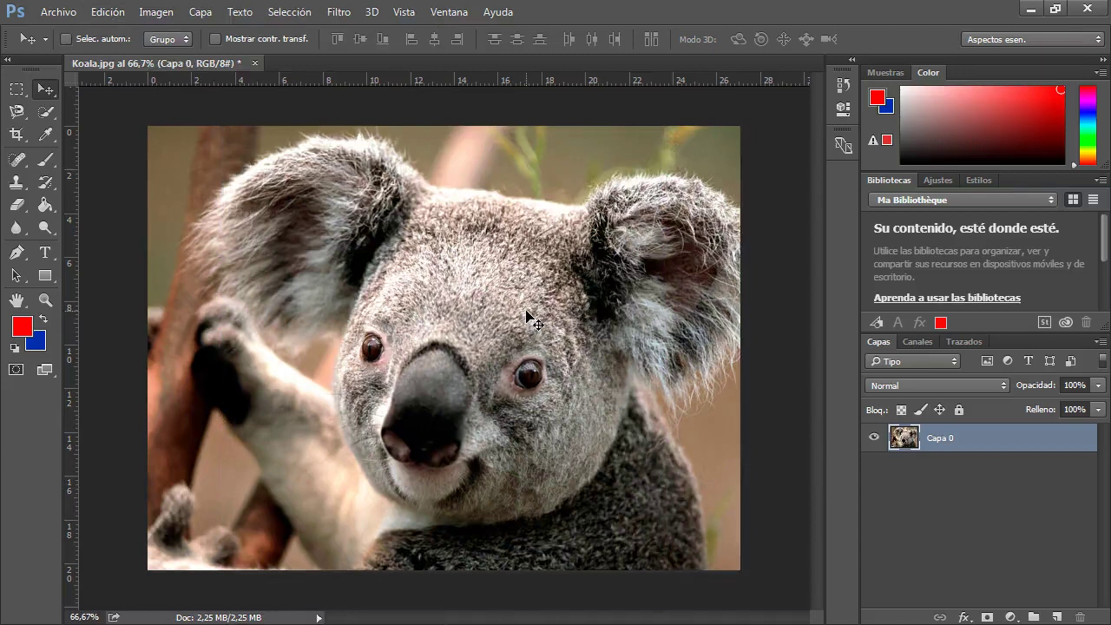
pyautogui.click(109, 13)
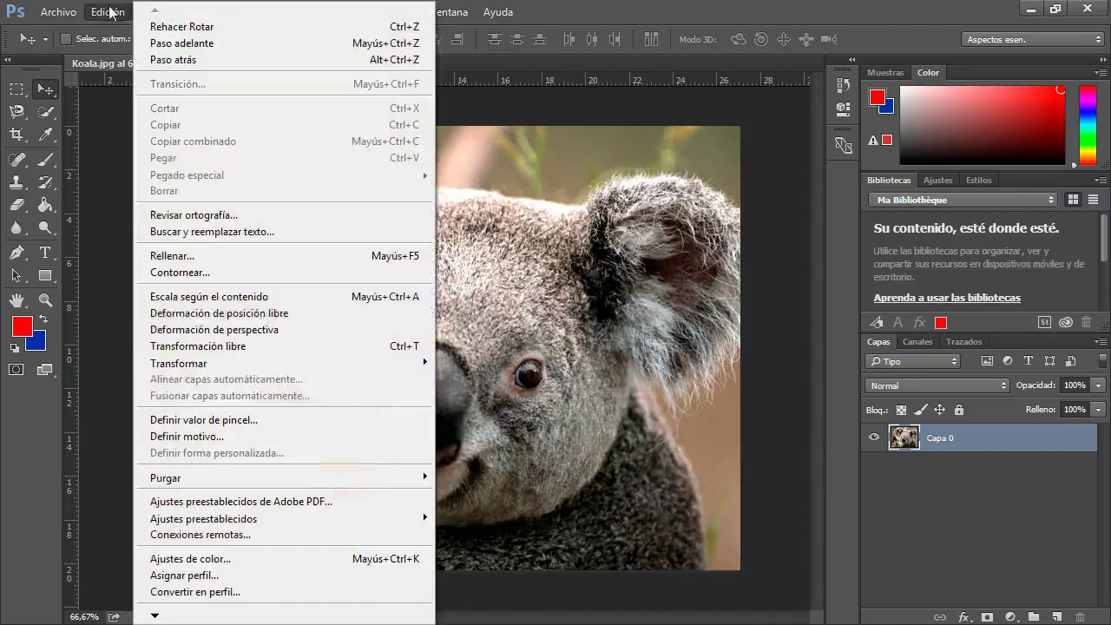
pyautogui.moveTo(261, 363)
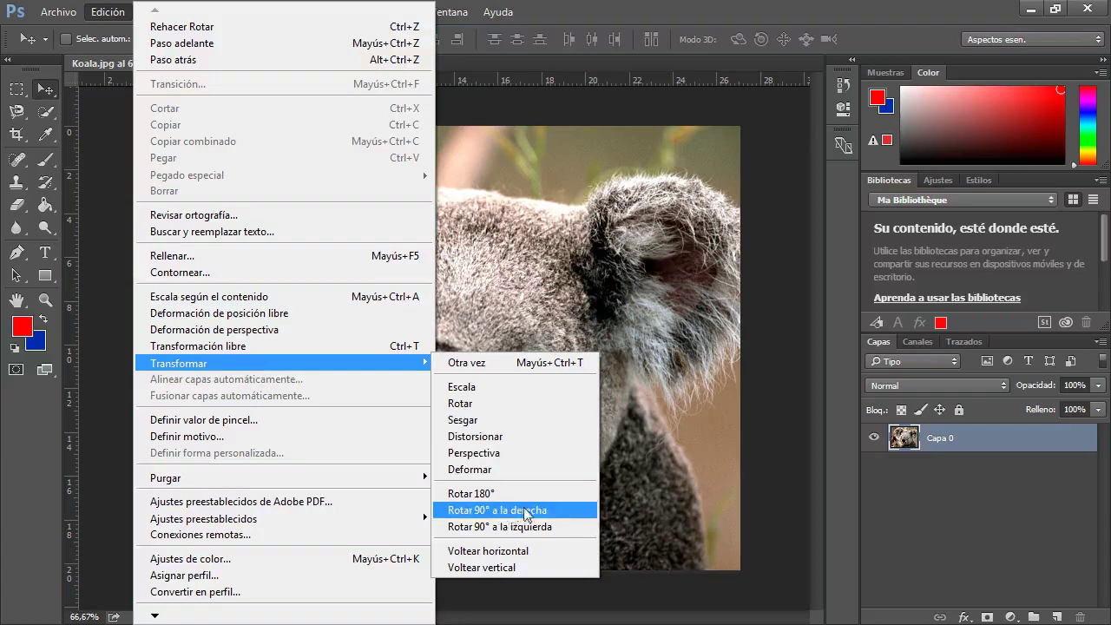
pyautogui.click(529, 551)
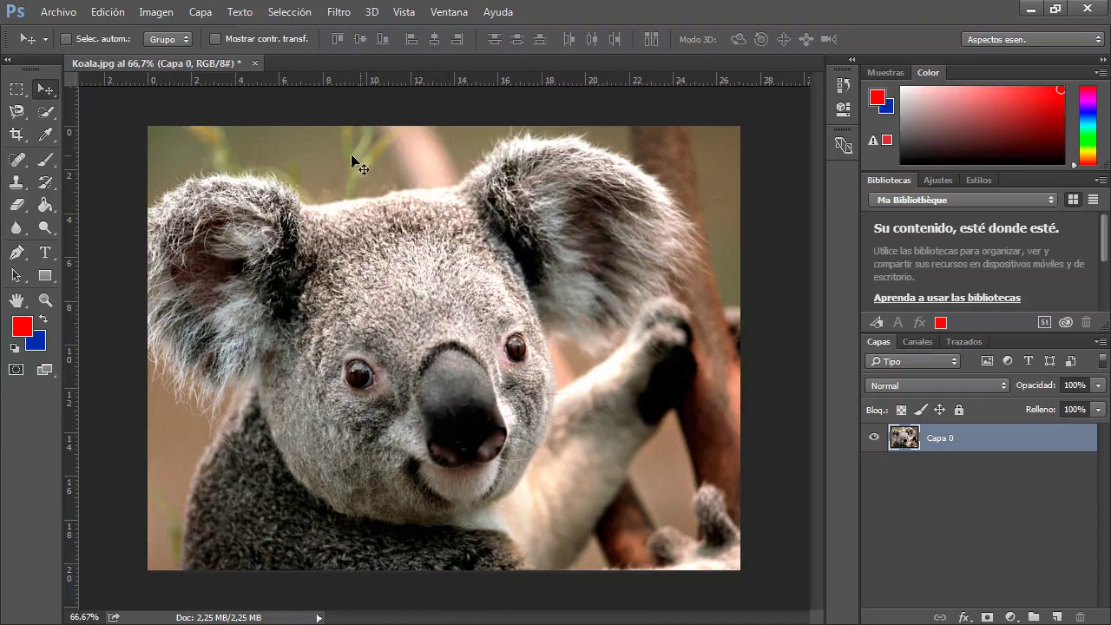
pyautogui.hotkey('ctrl', 'z')
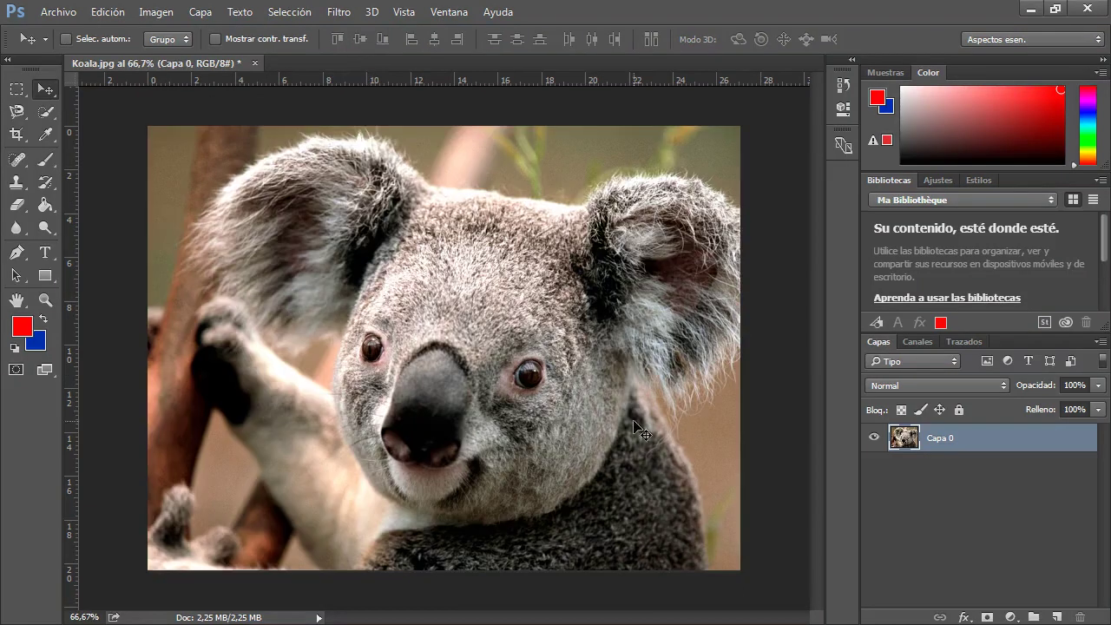
pyautogui.click(110, 12)
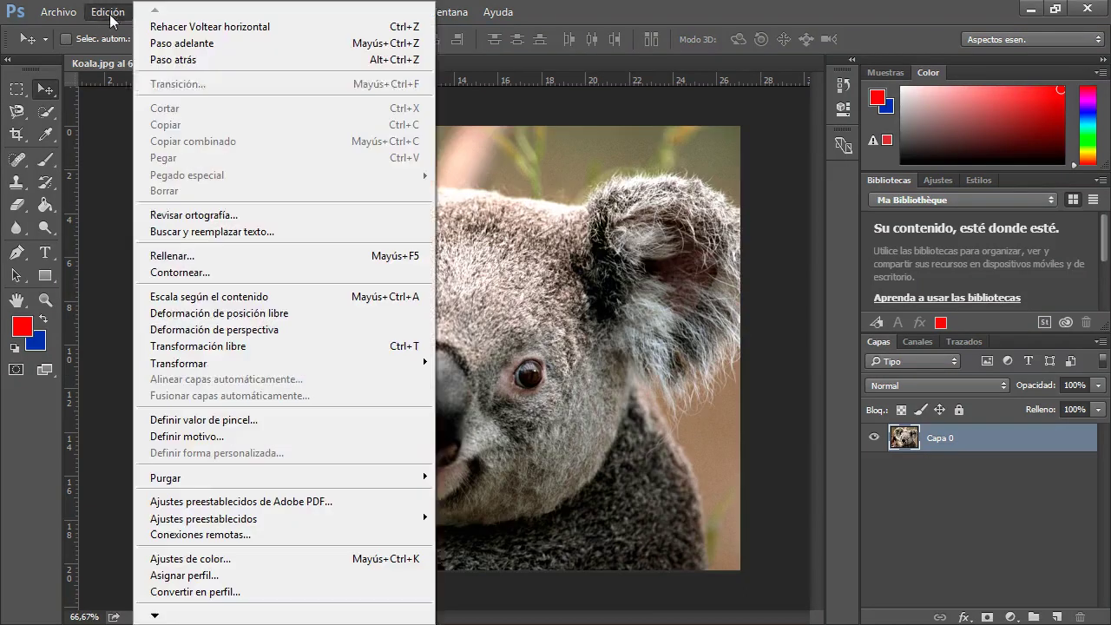
pyautogui.moveTo(179, 362)
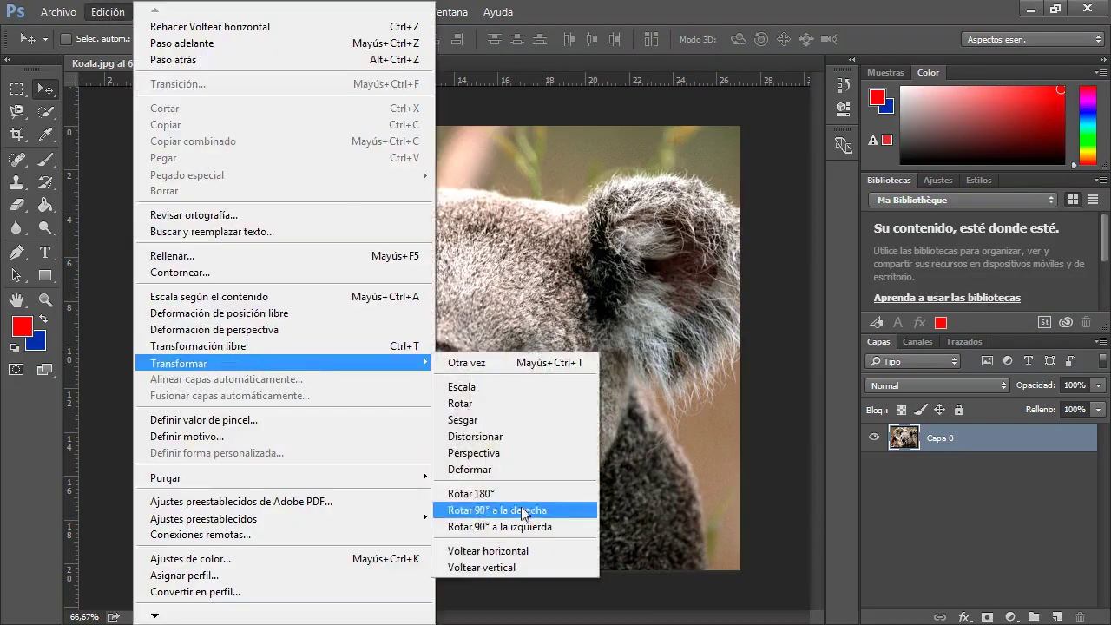
pyautogui.click(506, 567)
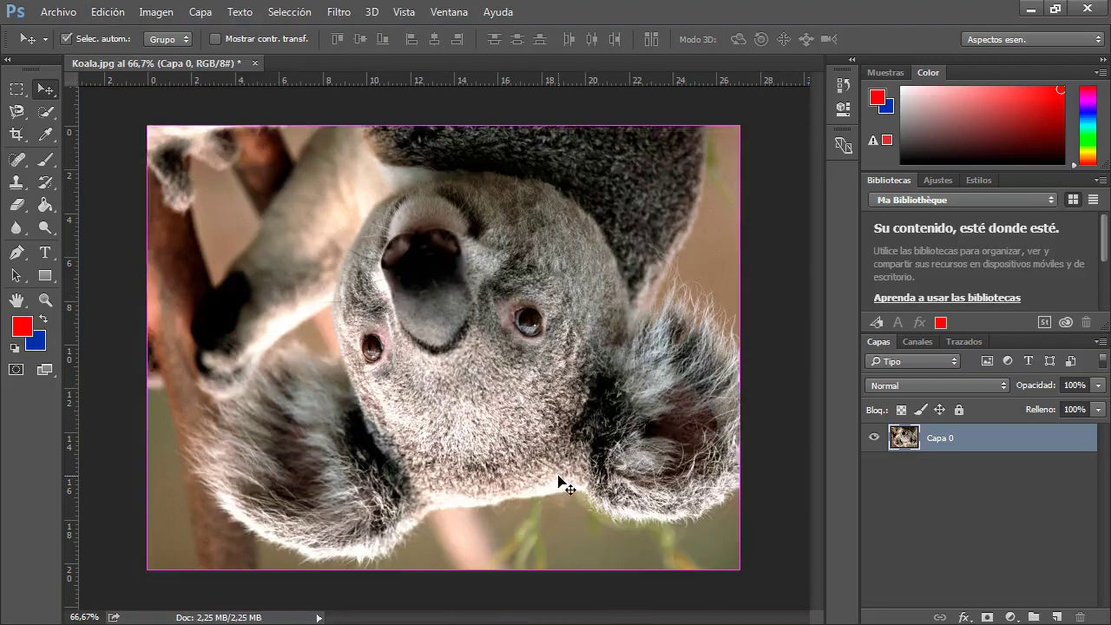
pyautogui.hotkey('ctrl', 'z')
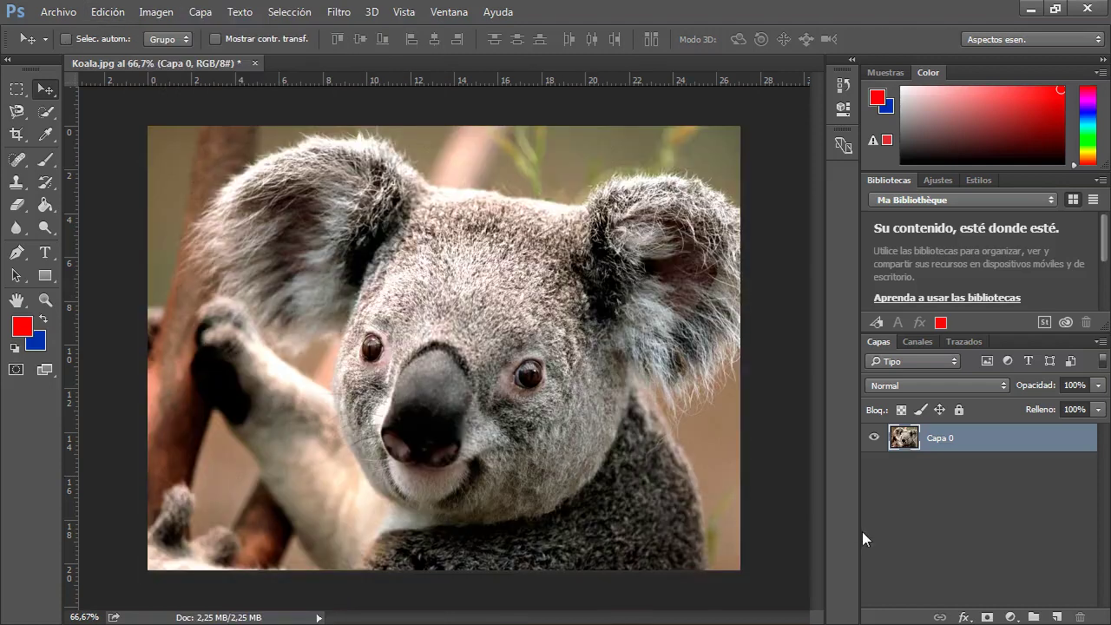
pyautogui.rightClick(947, 439)
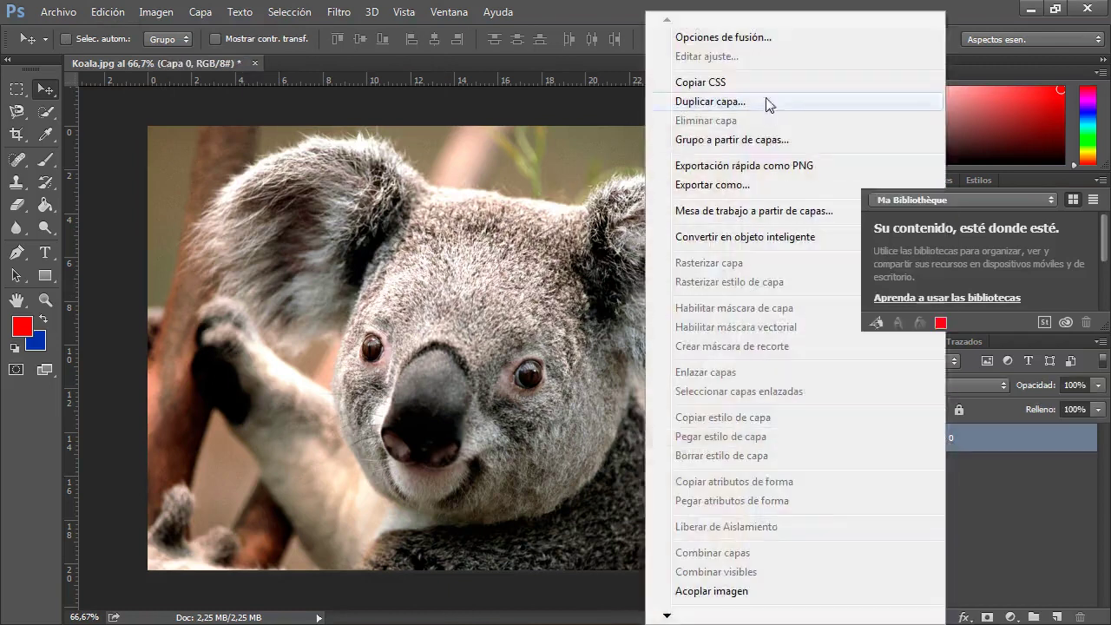
pyautogui.click(764, 101)
pyautogui.click(709, 179)
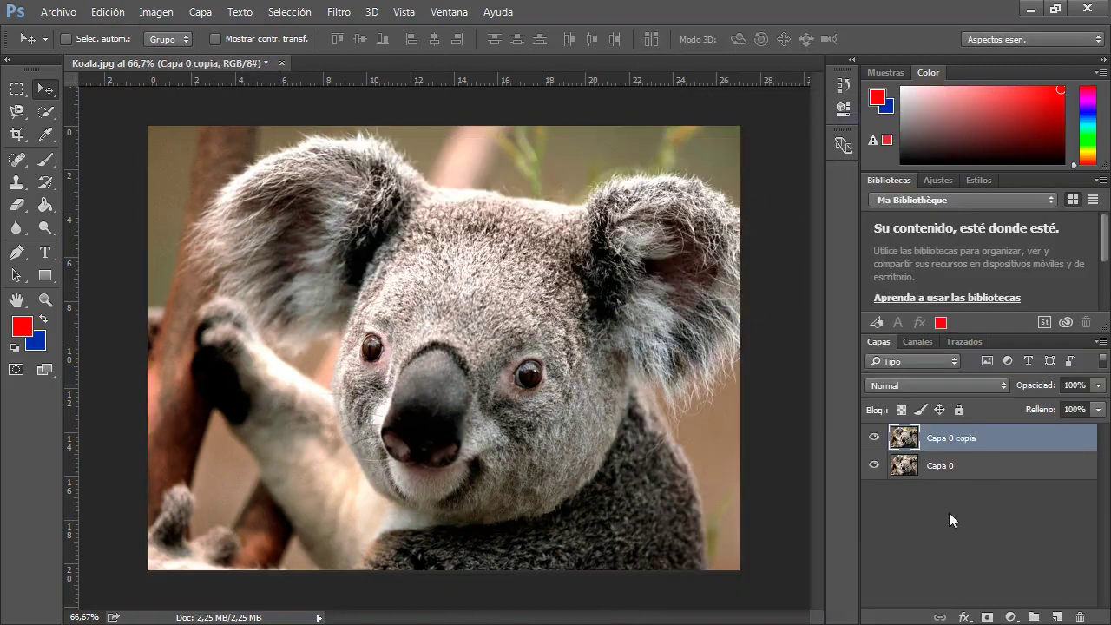
pyautogui.click(960, 448)
pyautogui.click(873, 437)
pyautogui.click(945, 466)
pyautogui.click(158, 12)
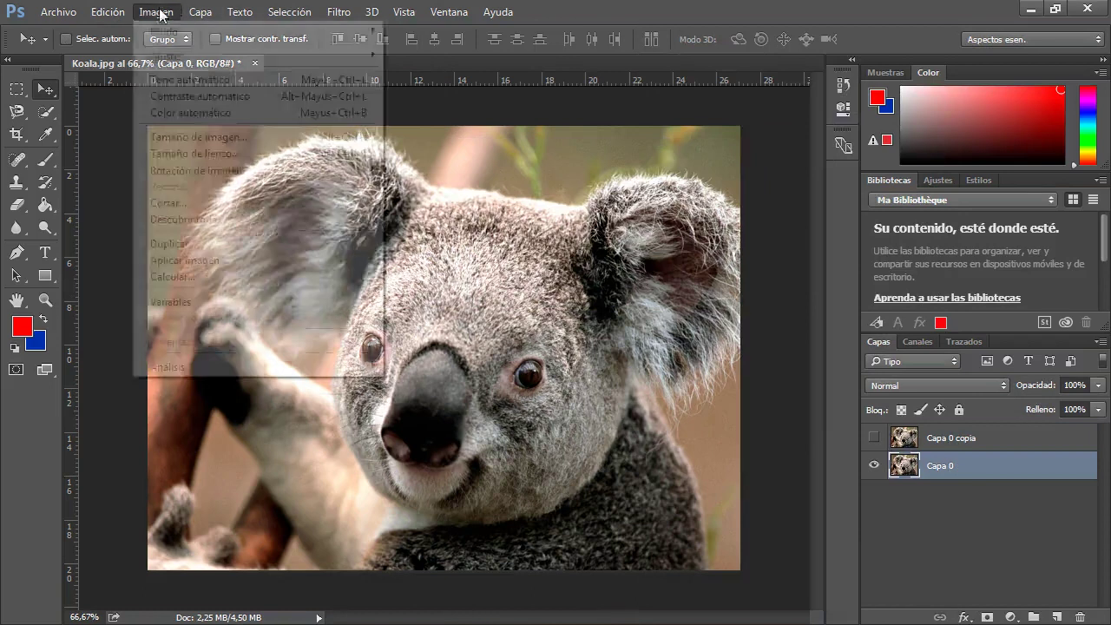
pyautogui.moveTo(107, 12)
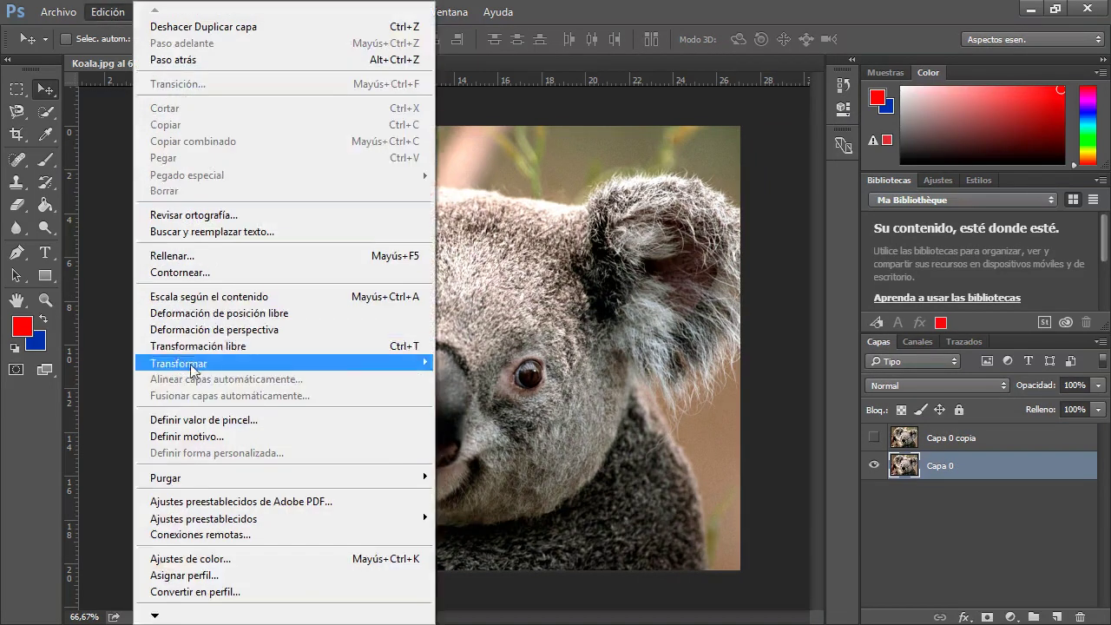
pyautogui.moveTo(179, 362)
pyautogui.click(531, 492)
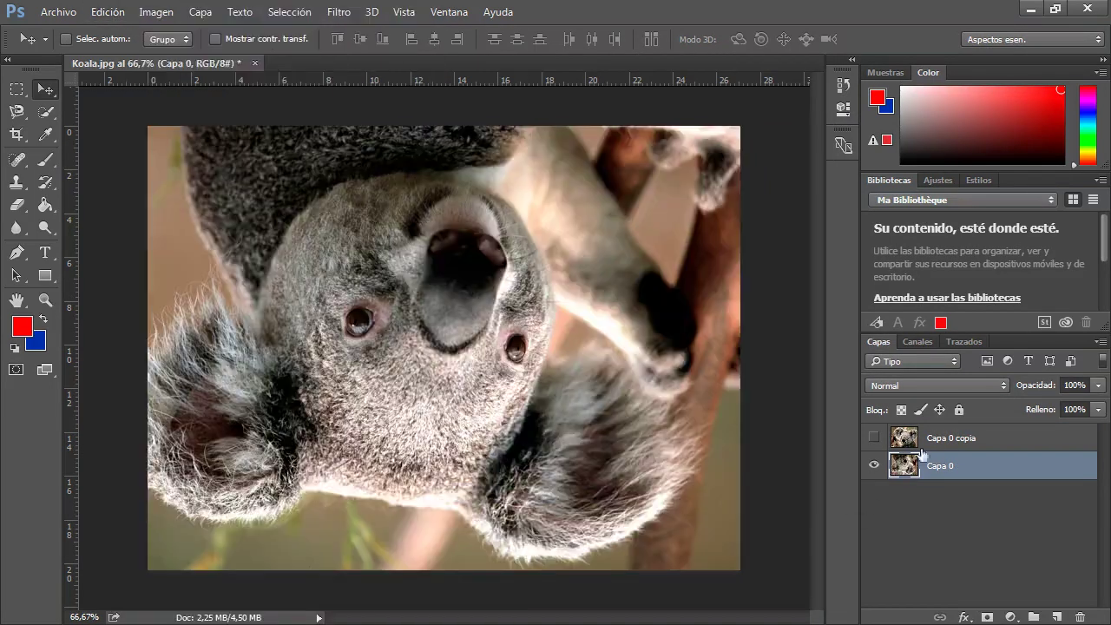
pyautogui.click(946, 438)
pyautogui.click(874, 437)
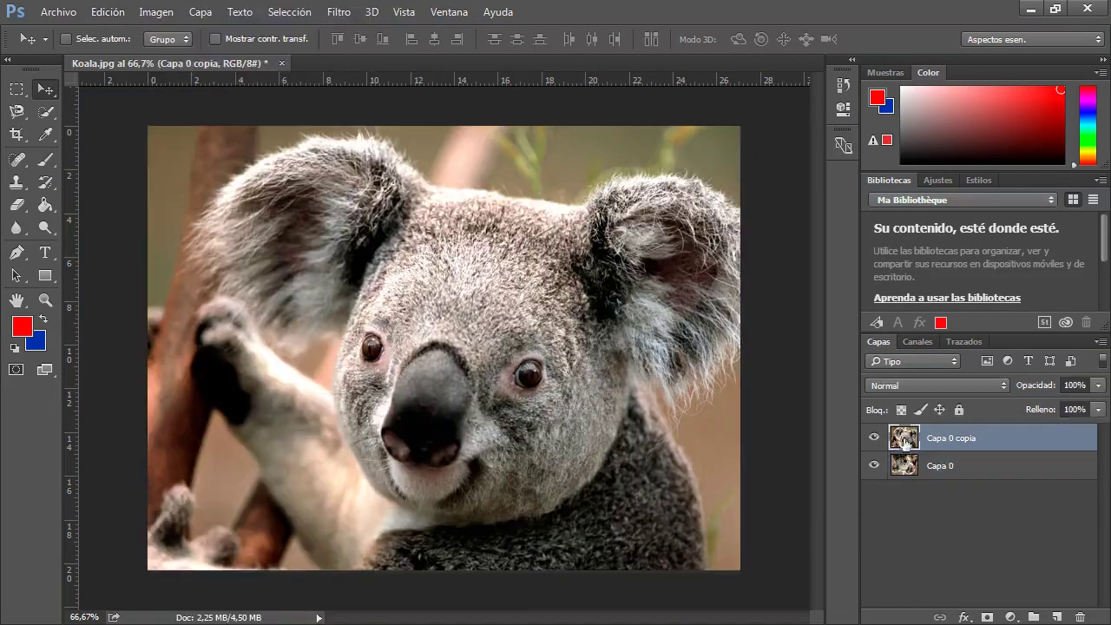
pyautogui.click(116, 12)
pyautogui.moveTo(179, 363)
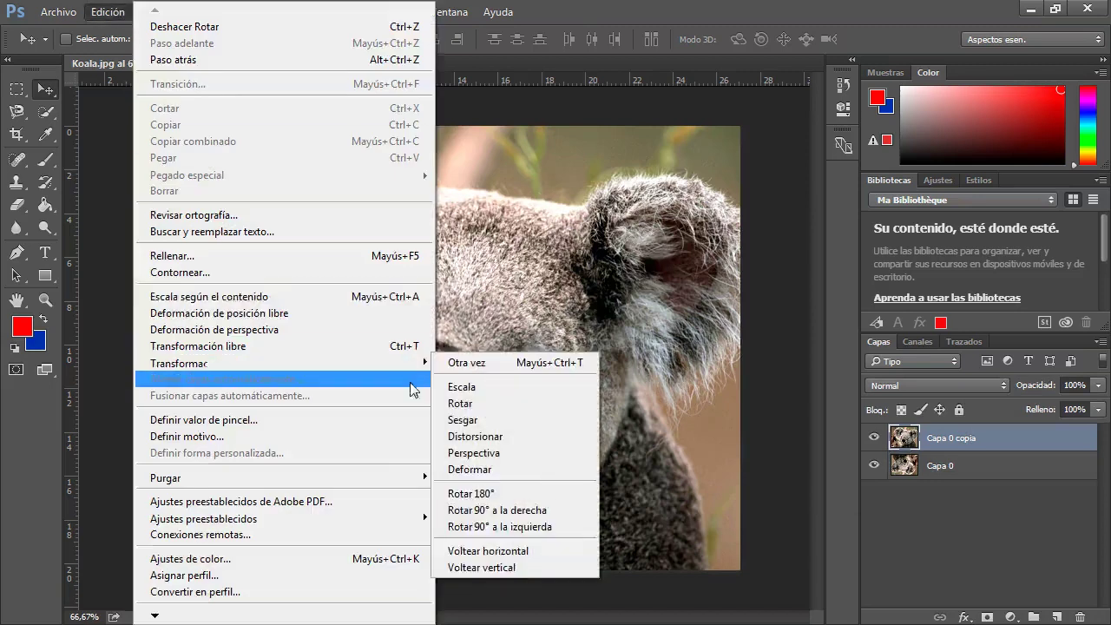
pyautogui.click(541, 561)
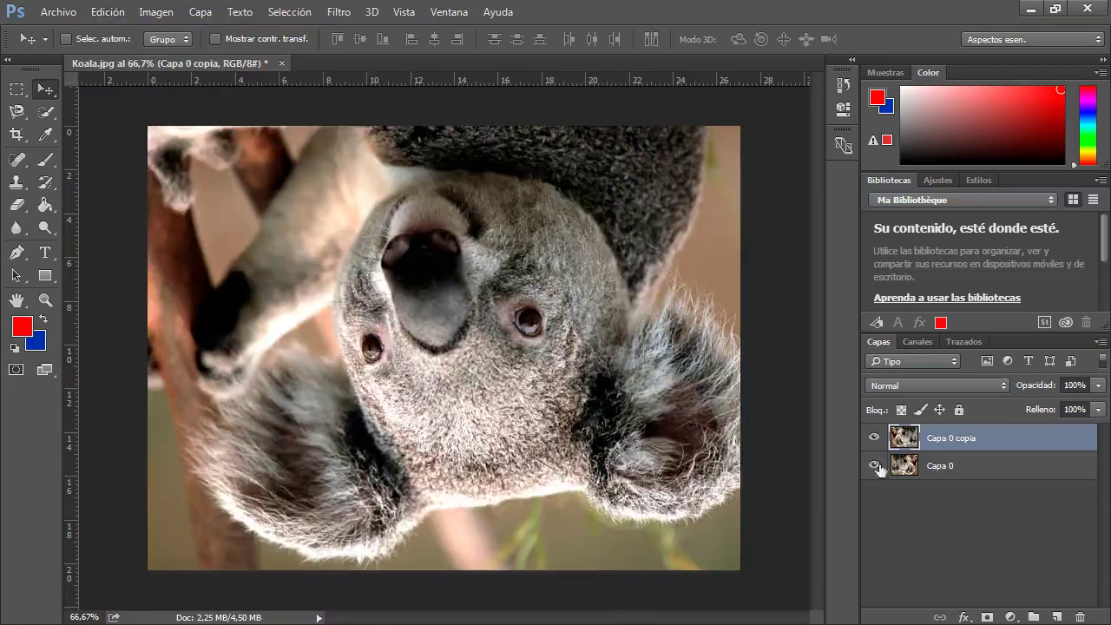
pyautogui.click(874, 438)
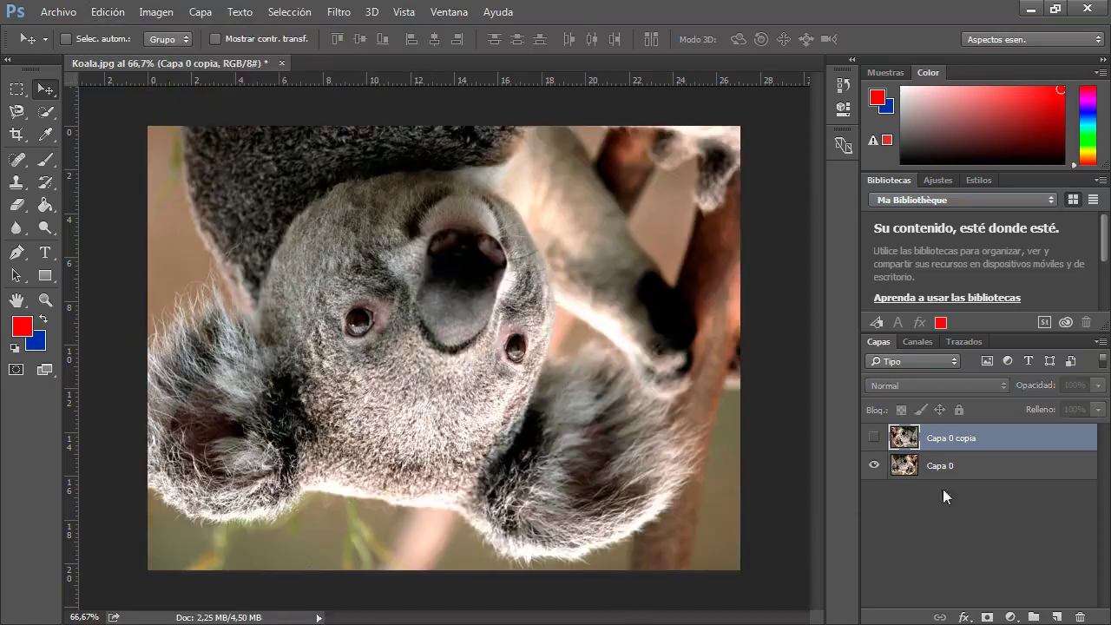
pyautogui.click(957, 472)
pyautogui.click(874, 438)
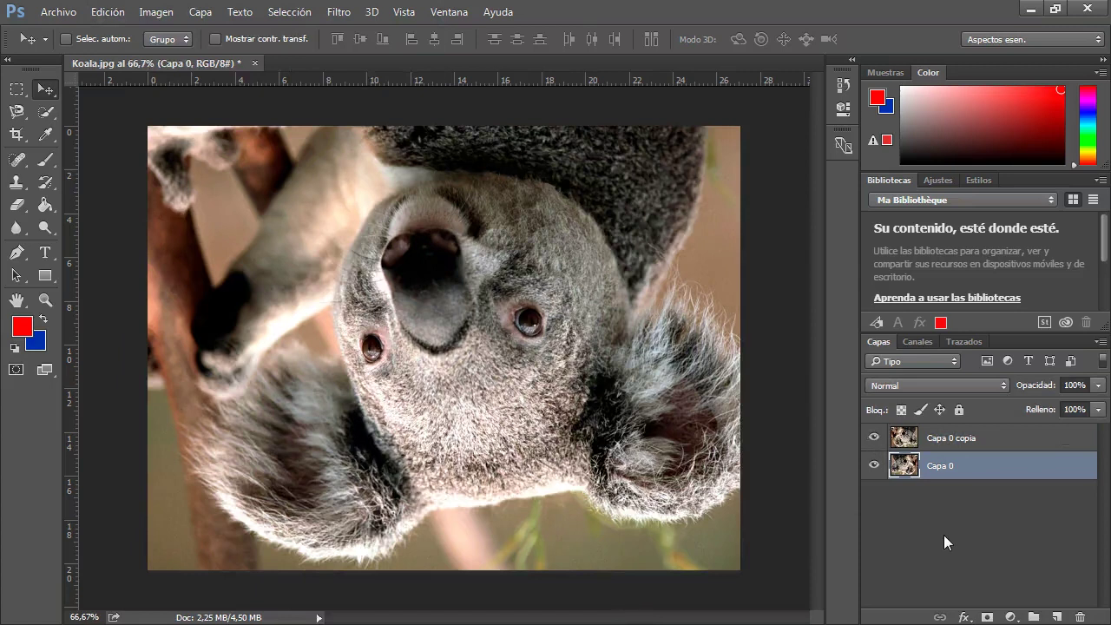
pyautogui.click(874, 437)
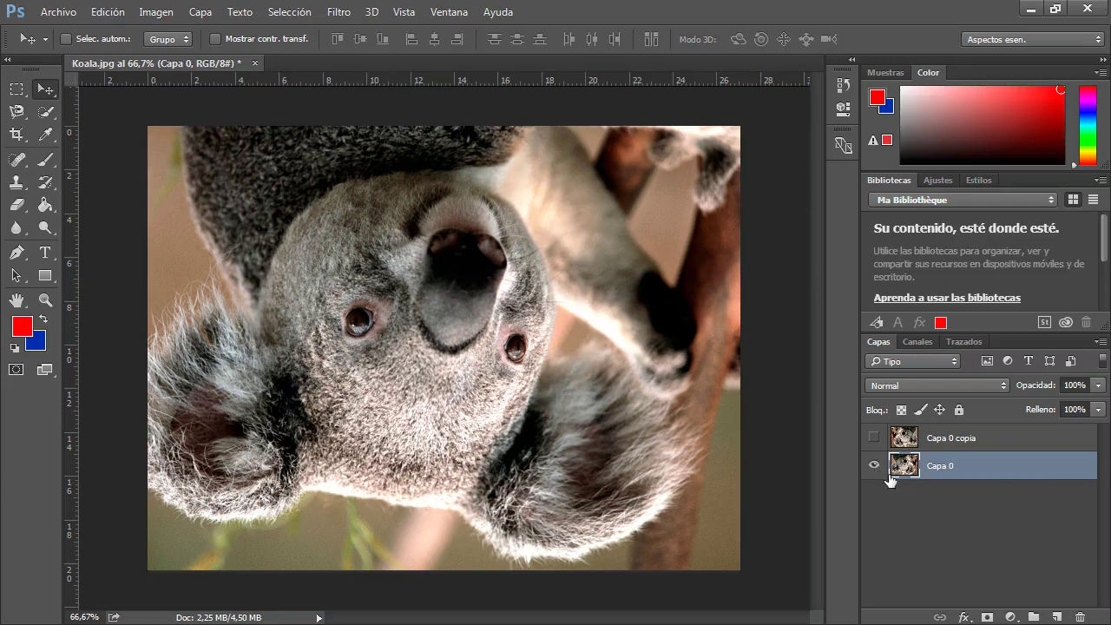
pyautogui.keyDown('alt'); pyautogui.click(889, 476); pyautogui.keyUp('alt')
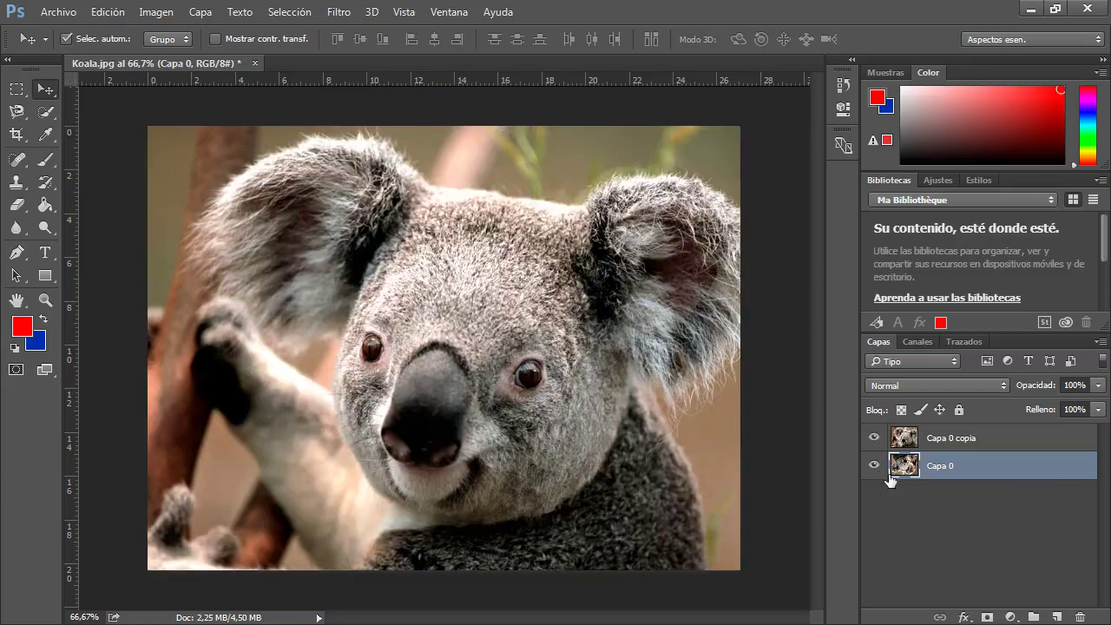
pyautogui.hotkey('ctrl', 'shift', 'e')
pyautogui.press('ctrl')
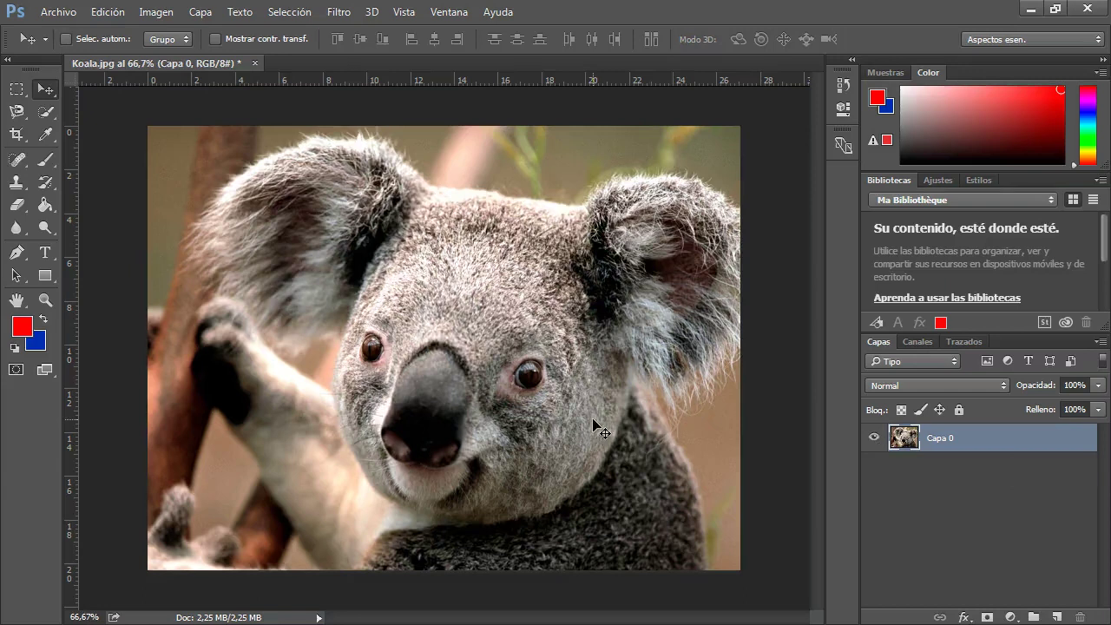
pyautogui.press('ctrl')
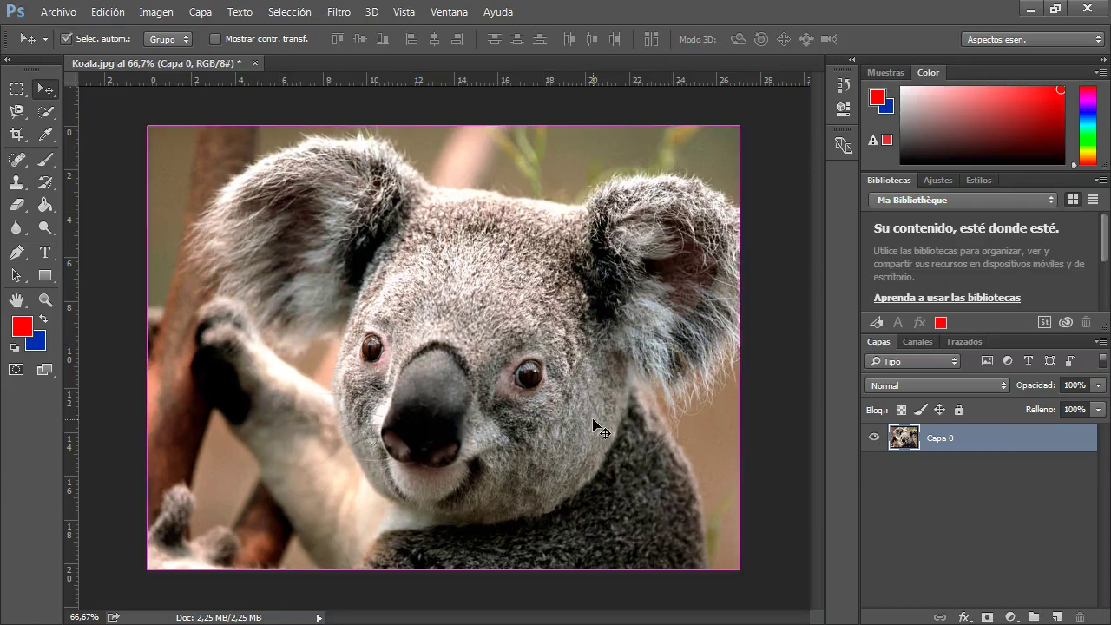
pyautogui.hotkey('ctrl', 't')
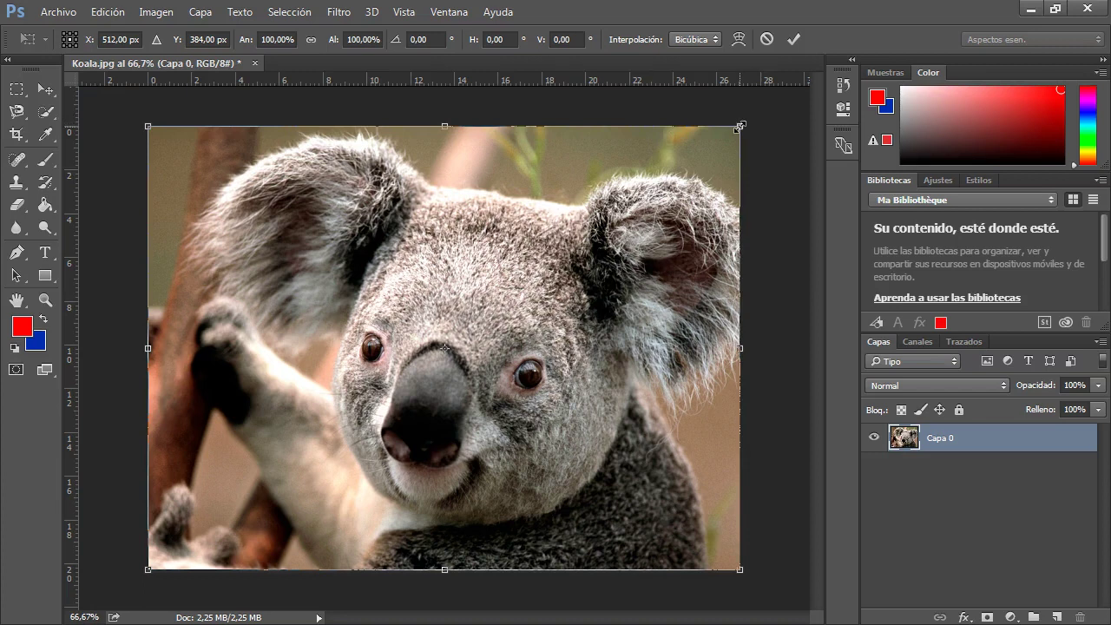
pyautogui.moveTo(740, 126); pyautogui.dragTo(631, 224)
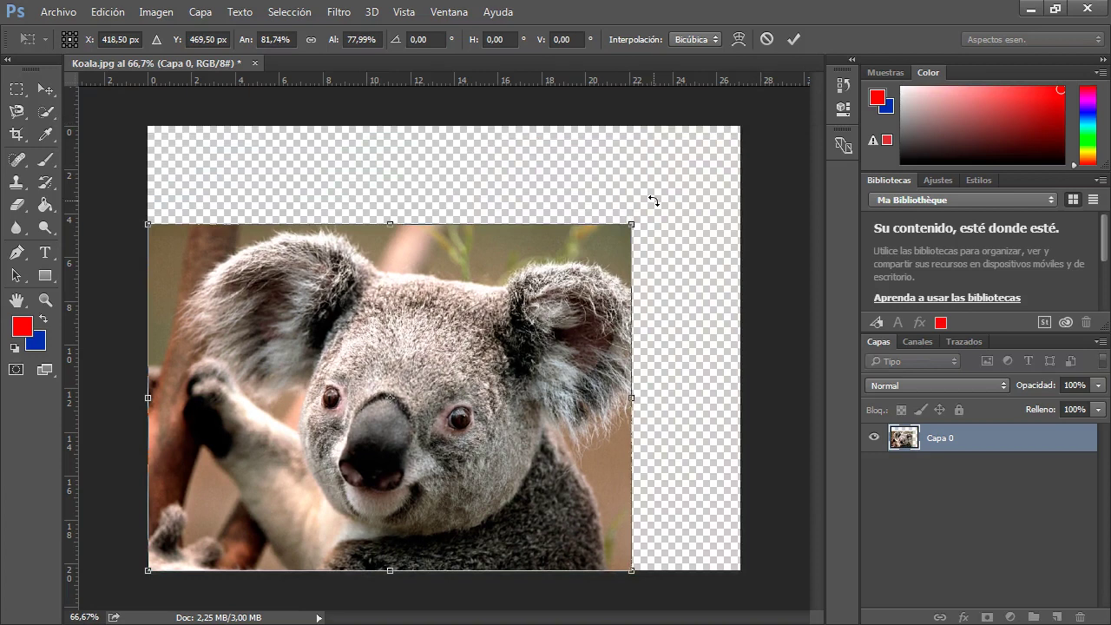
pyautogui.moveTo(654, 200); pyautogui.dragTo(652, 249)
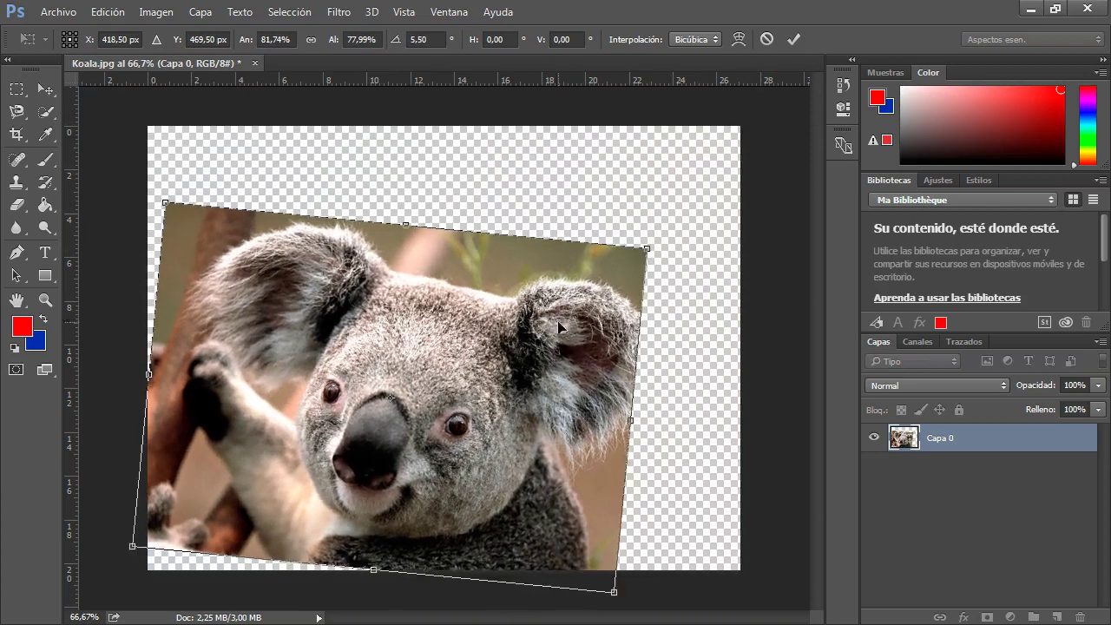
pyautogui.moveTo(560, 327); pyautogui.dragTo(615, 267)
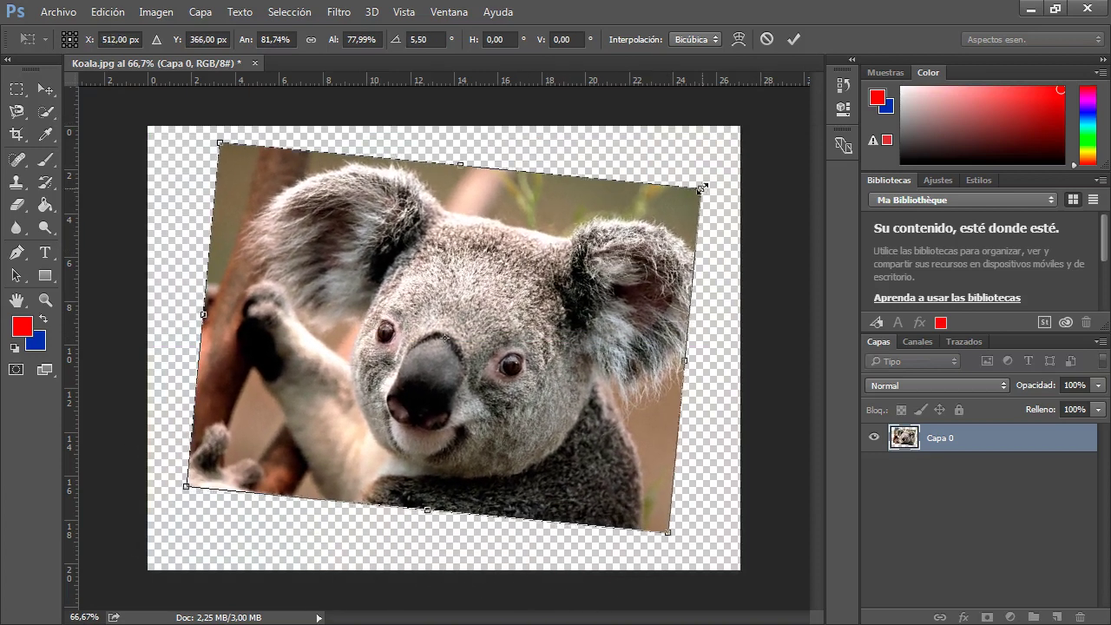
pyautogui.moveTo(702, 187); pyautogui.dragTo(611, 258)
pyautogui.moveTo(502, 269)
pyautogui.mouseDown()
pyautogui.moveTo(521, 301)
pyautogui.moveTo(541, 289)
pyautogui.mouseUp()
pyautogui.moveTo(647, 222); pyautogui.dragTo(599, 225)
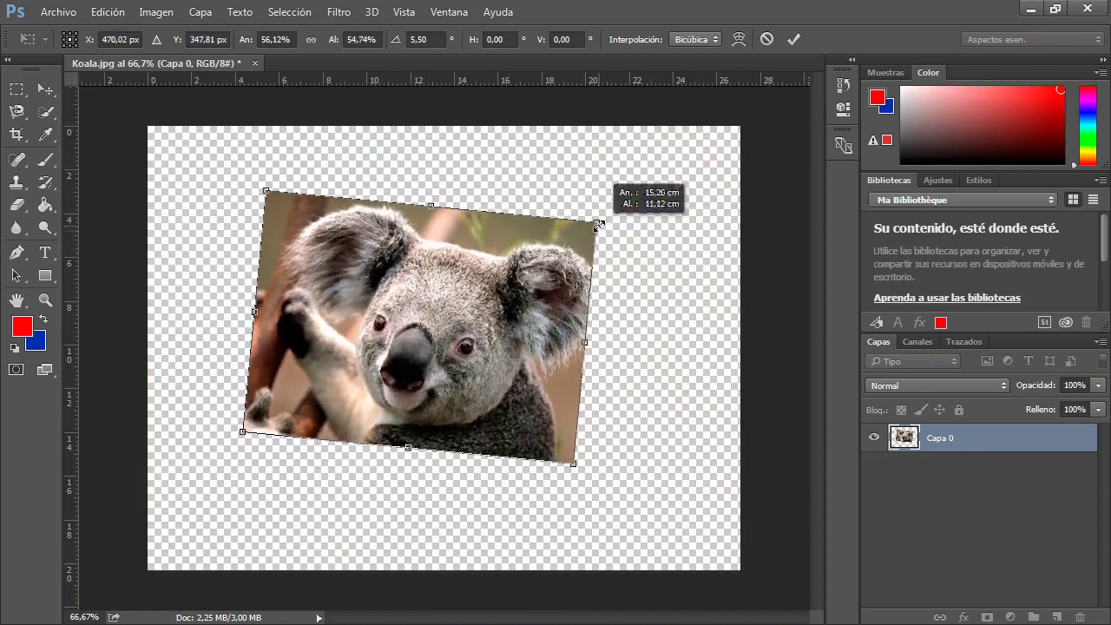
pyautogui.moveTo(553, 283); pyautogui.dragTo(577, 303)
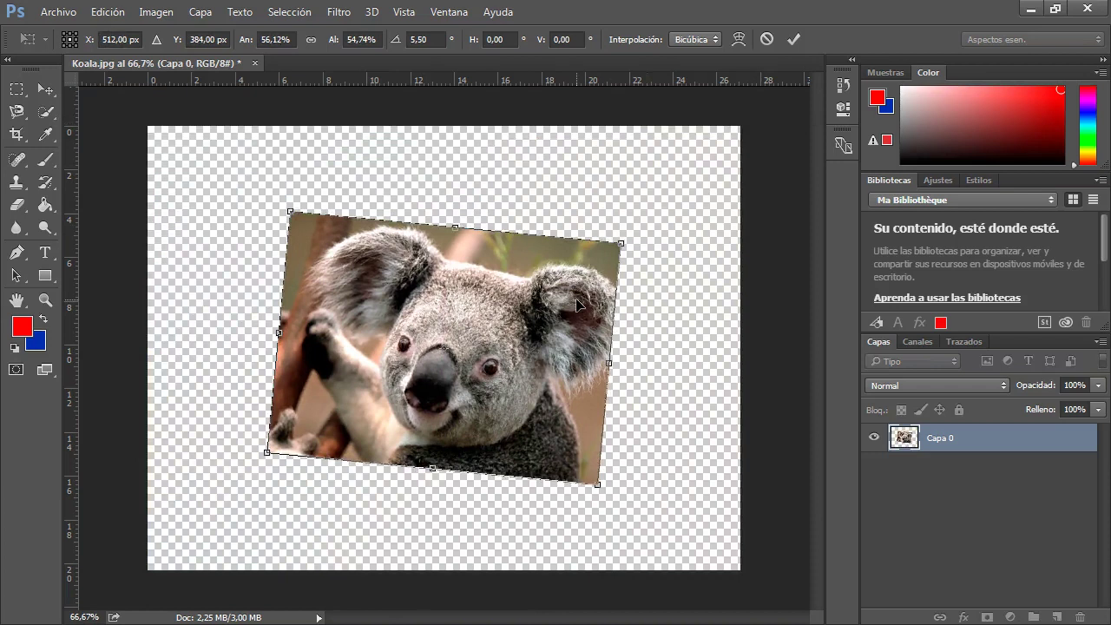
pyautogui.press('Return')
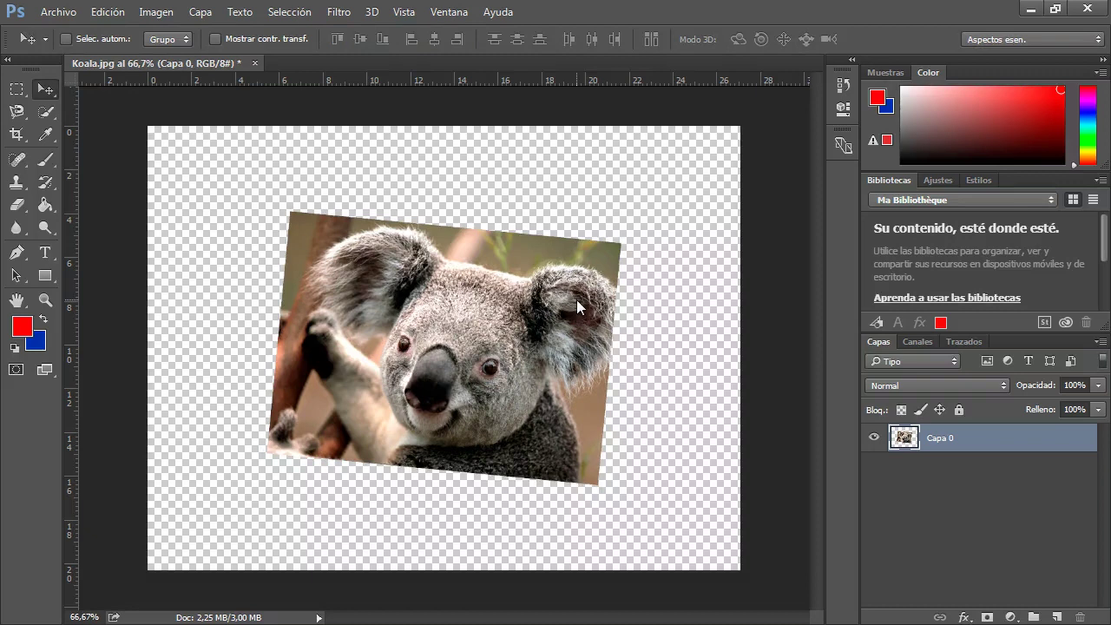
pyautogui.hotkey('ctrl', 'z')
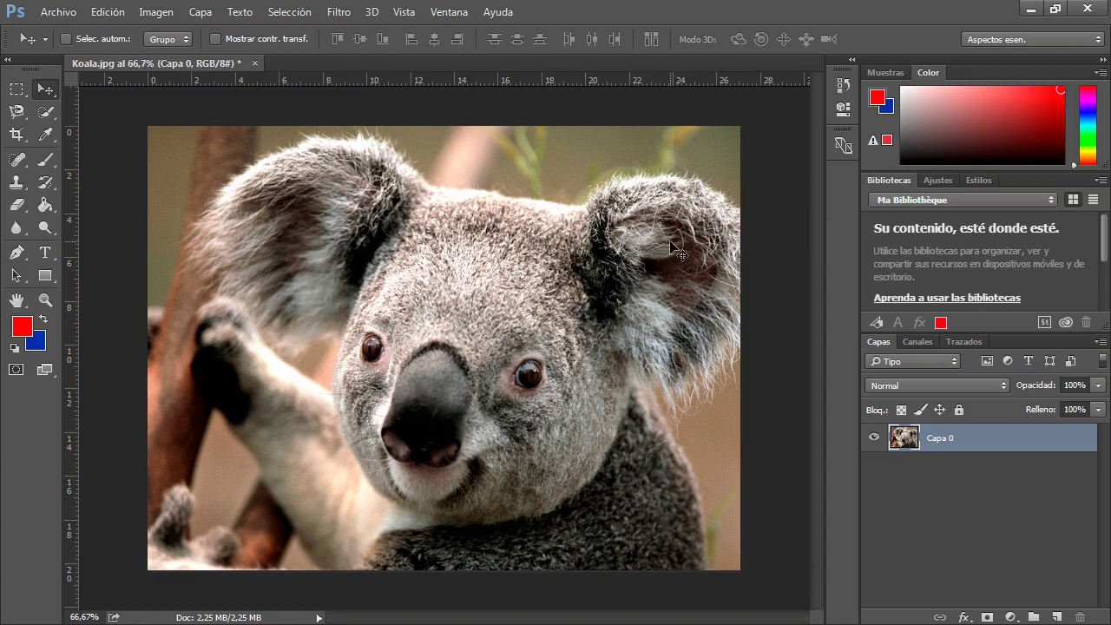
# With the Crop tool, set a free Proporción ratio and clear its ratio values.
pyautogui.click(14, 137)
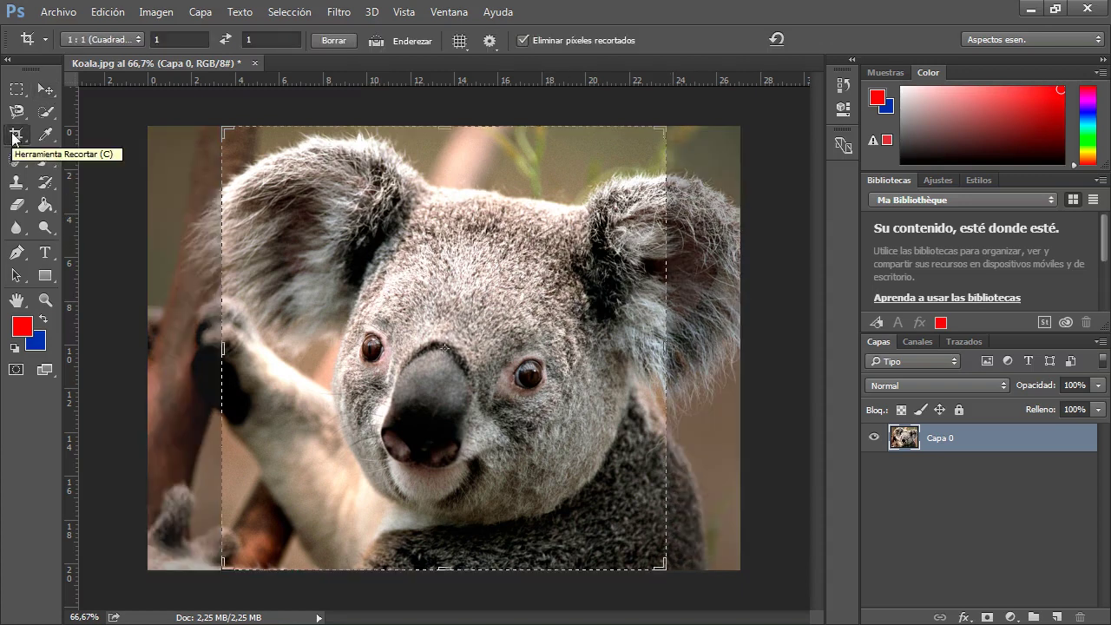
pyautogui.click(112, 39)
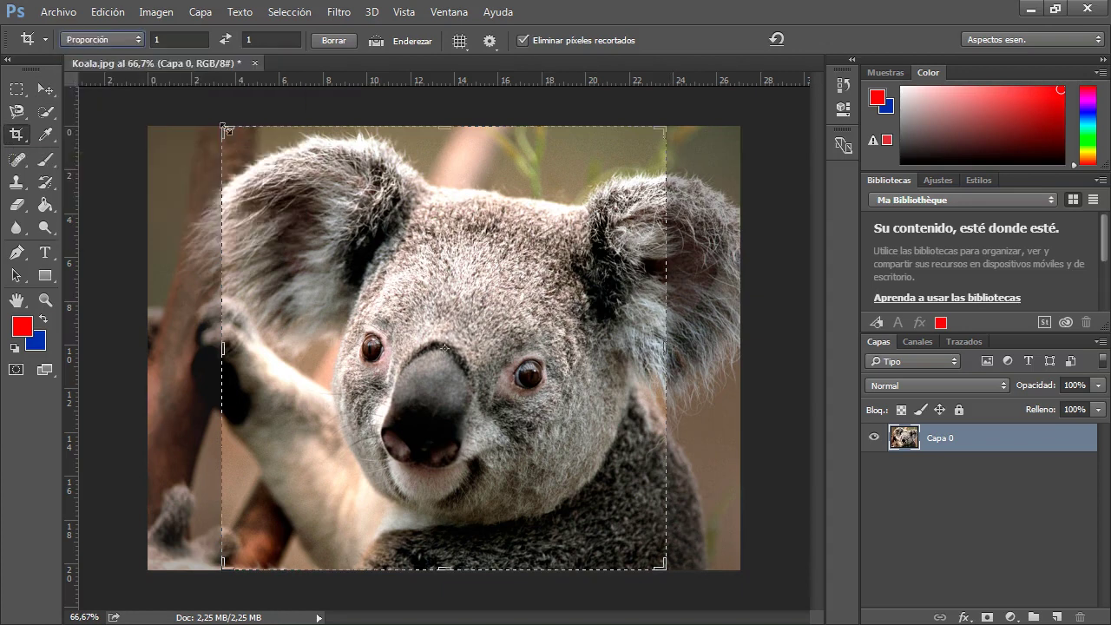
pyautogui.moveTo(225, 130); pyautogui.dragTo(251, 165)
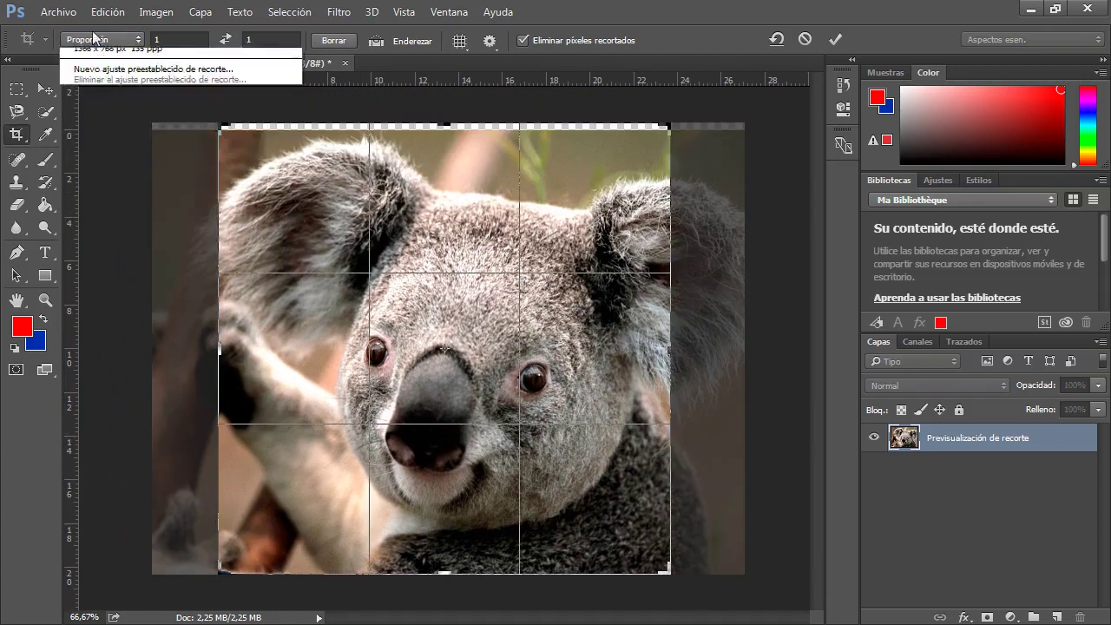
pyautogui.click(134, 40)
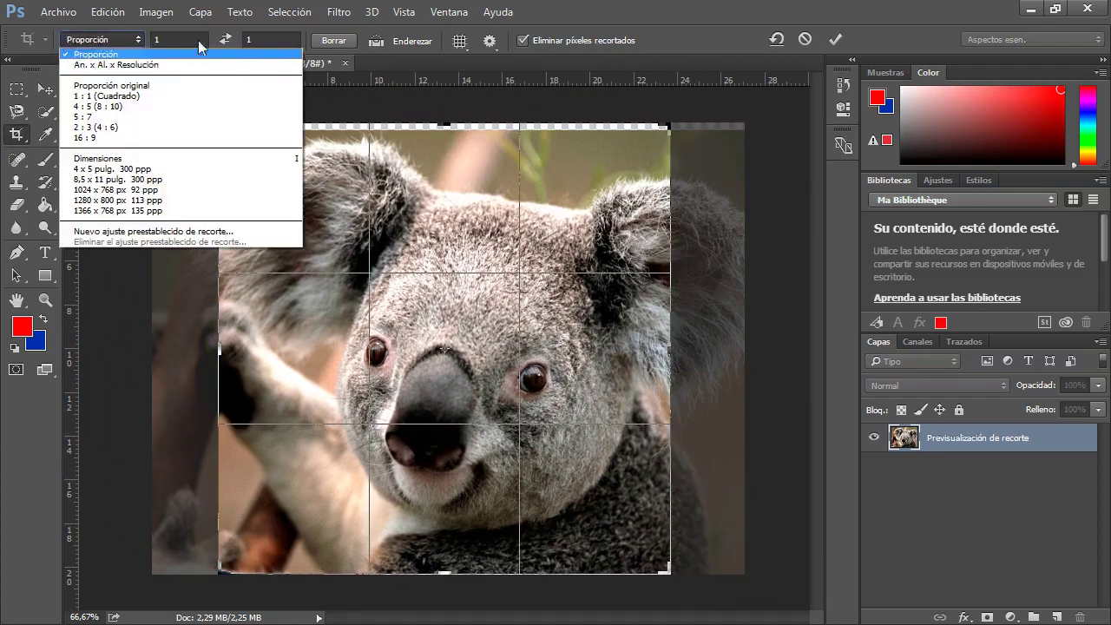
pyautogui.click(137, 48)
pyautogui.press('BackSpace')
pyautogui.press('Tab')
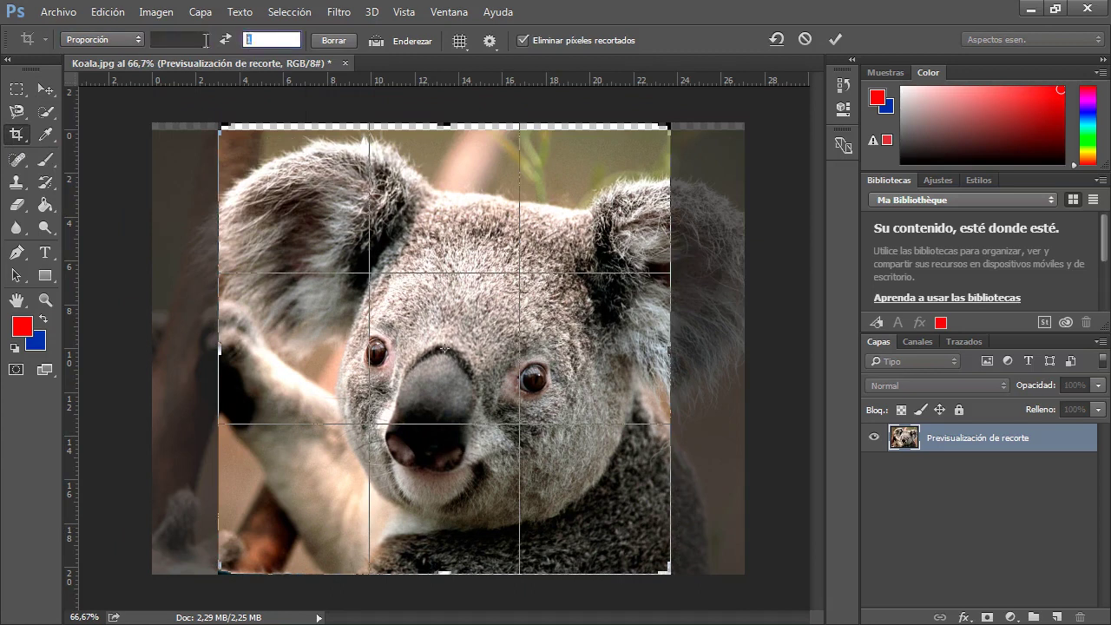
pyautogui.press('BackSpace')
pyautogui.click(189, 41)
# Pull the crop corners inward for a tighter koala crop, then cancel it.
pyautogui.moveTo(219, 127); pyautogui.dragTo(214, 184)
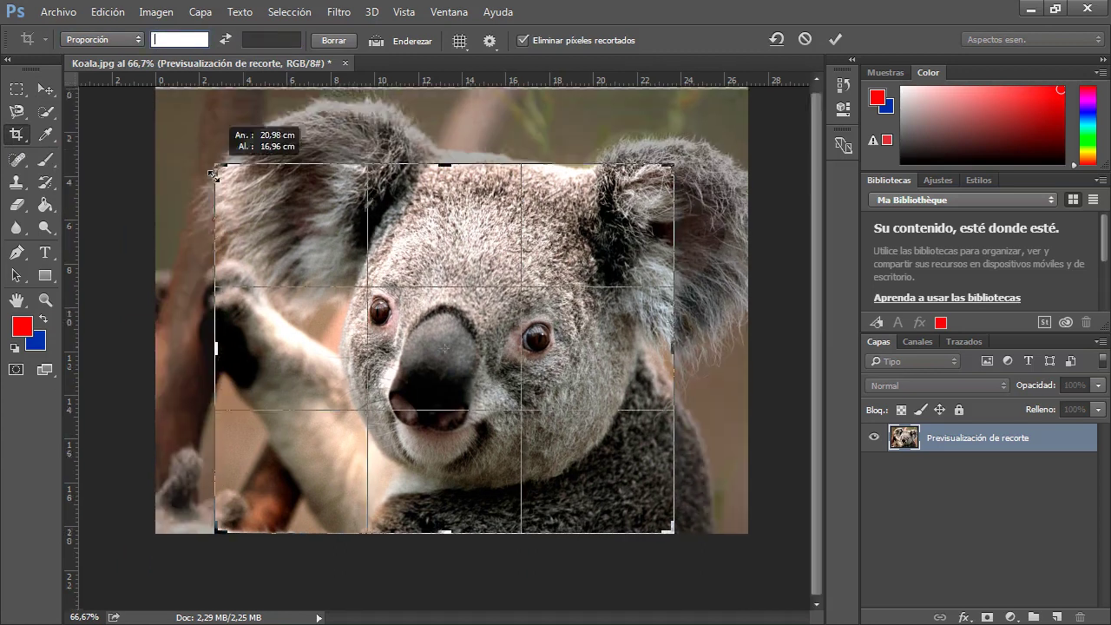
pyautogui.moveTo(667, 527); pyautogui.dragTo(659, 500)
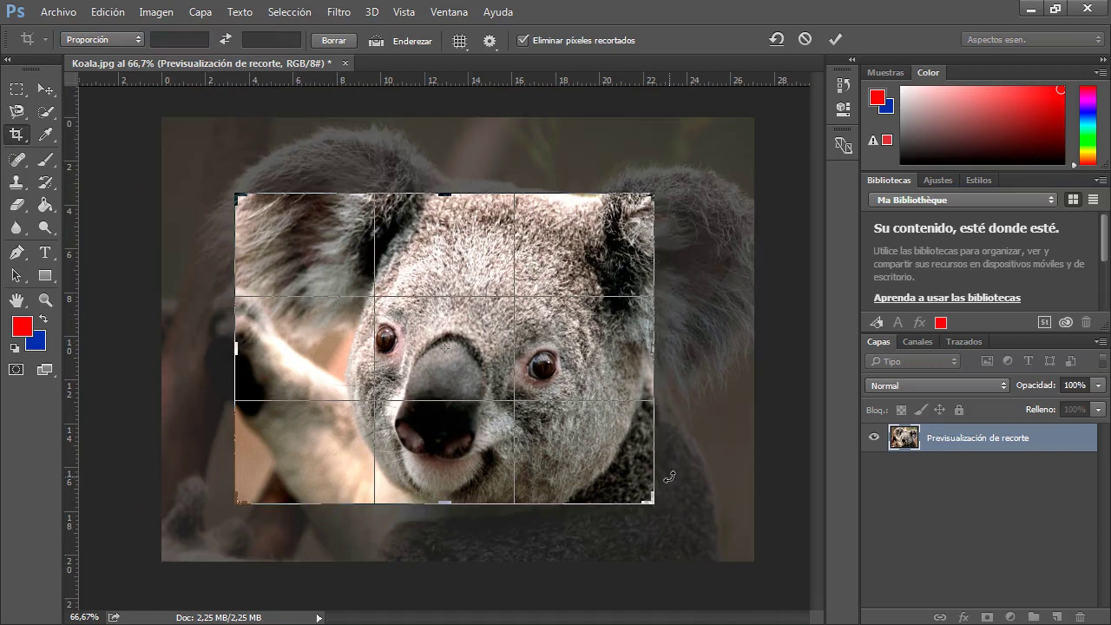
pyautogui.press('Escape')
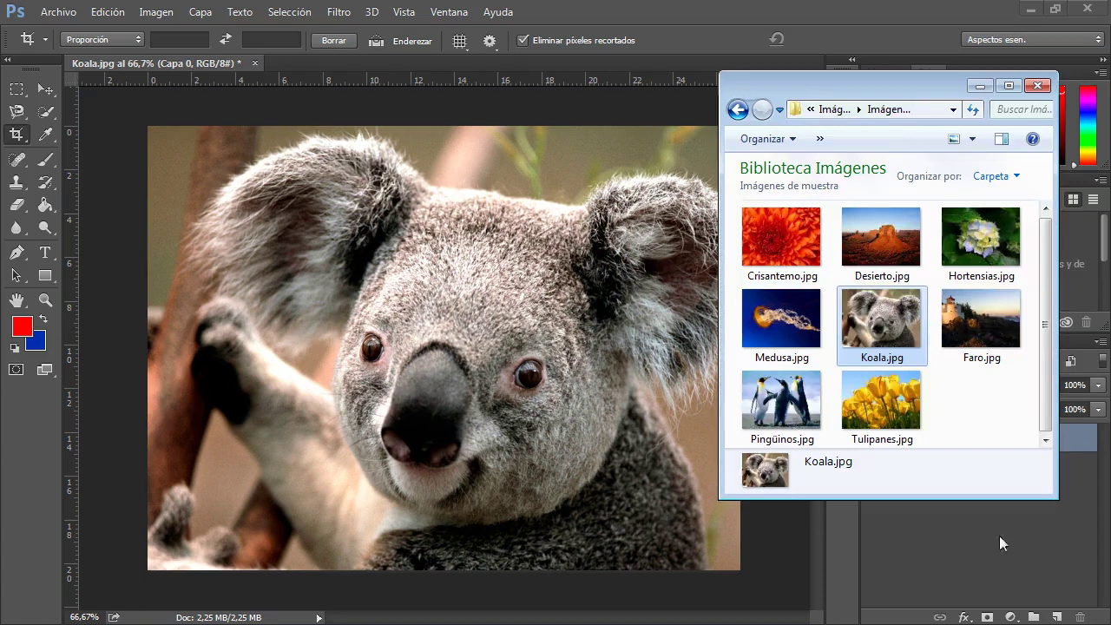
# Drag Faro.jpg from Explorer into Photoshop and open it without changing its colour profile.
pyautogui.click(989, 408)
pyautogui.click(990, 323)
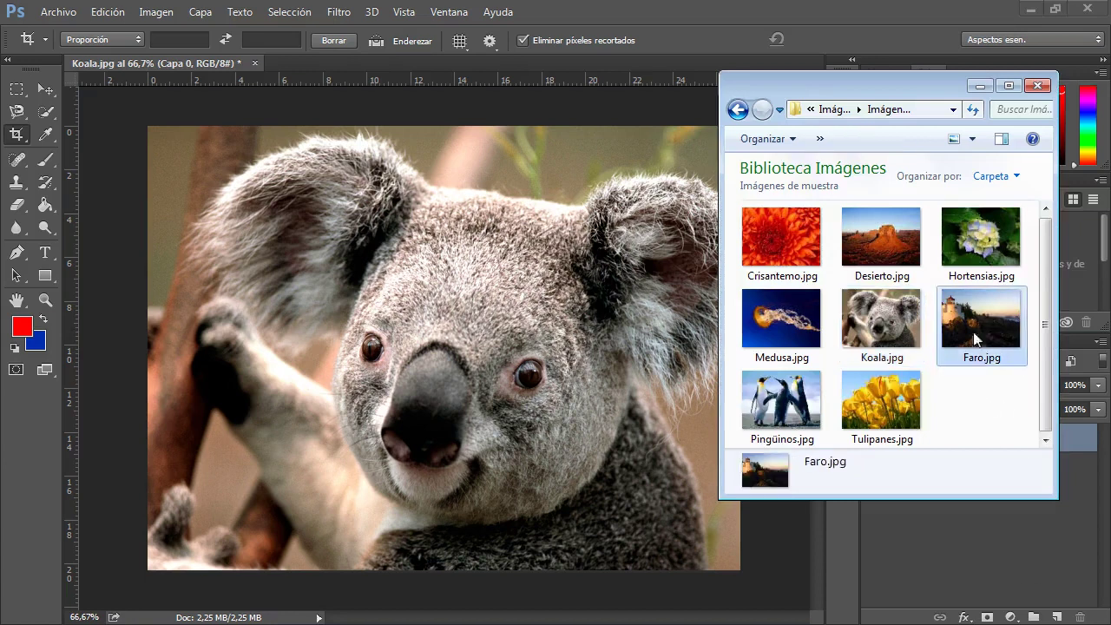
pyautogui.moveTo(976, 338); pyautogui.dragTo(433, 93)
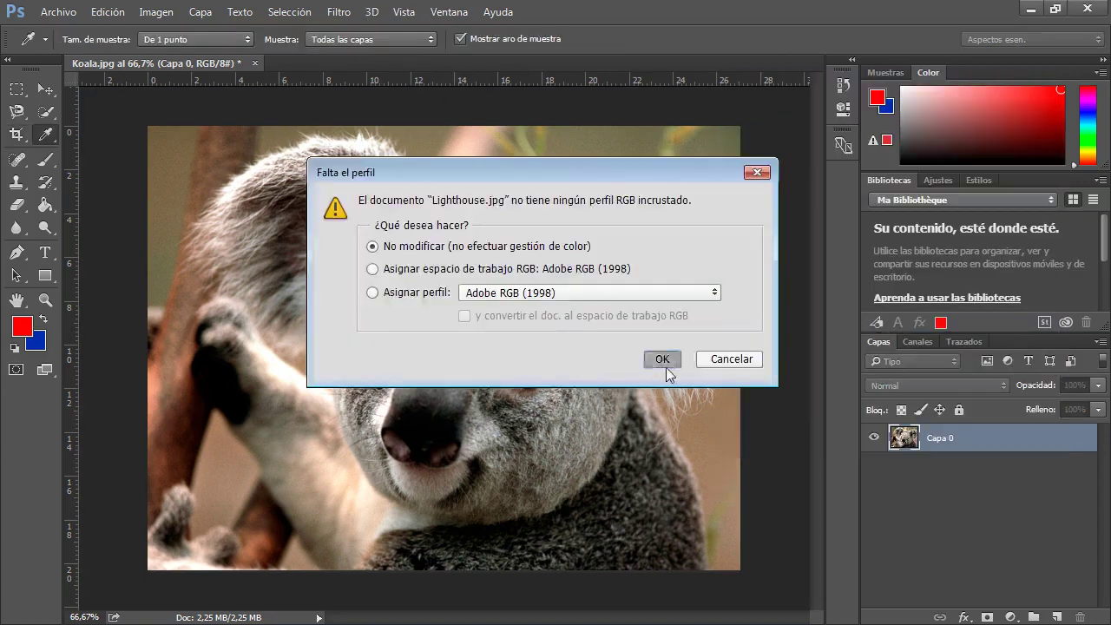
pyautogui.click(662, 359)
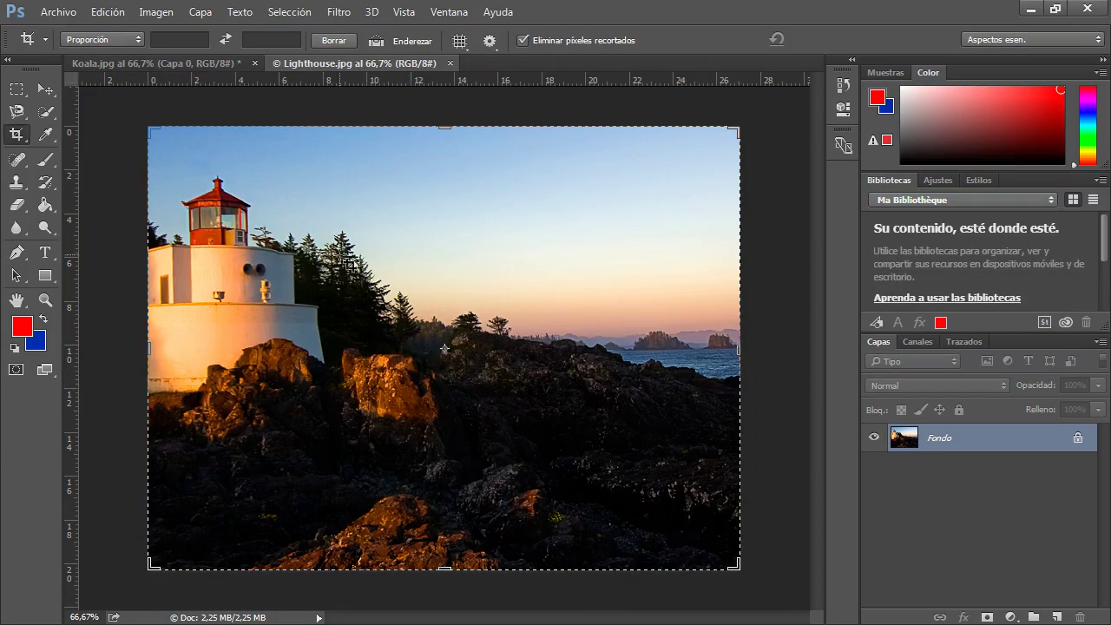
# Crop the photo to a roughly square area around the lighthouse, trees and rocks.
pyautogui.moveTo(368, 156); pyautogui.dragTo(149, 439)
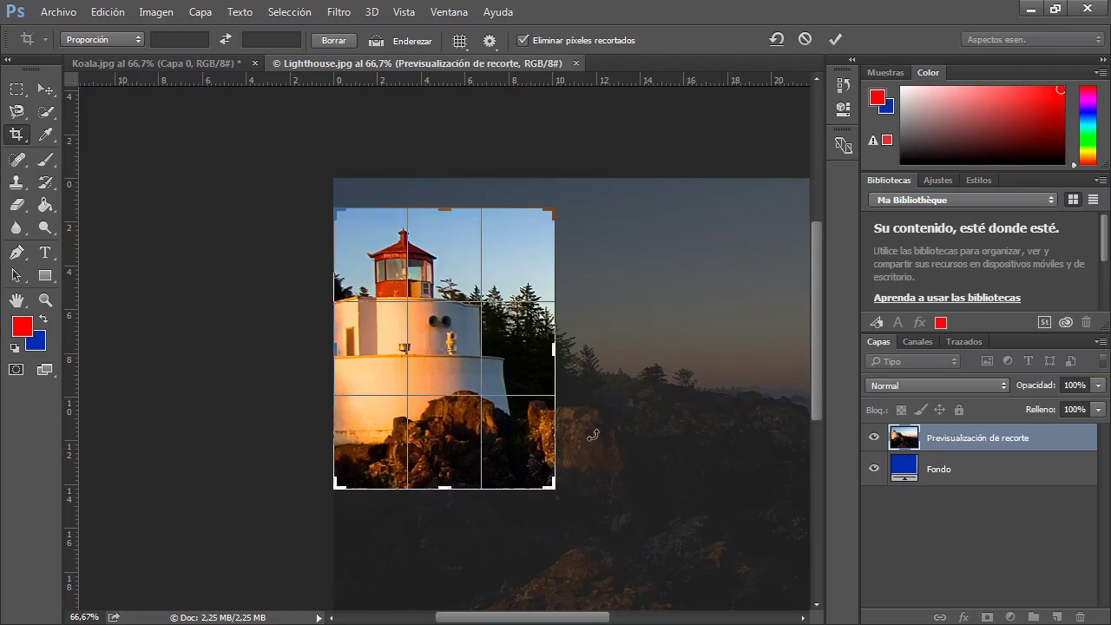
pyautogui.moveTo(540, 618); pyautogui.dragTo(582, 618)
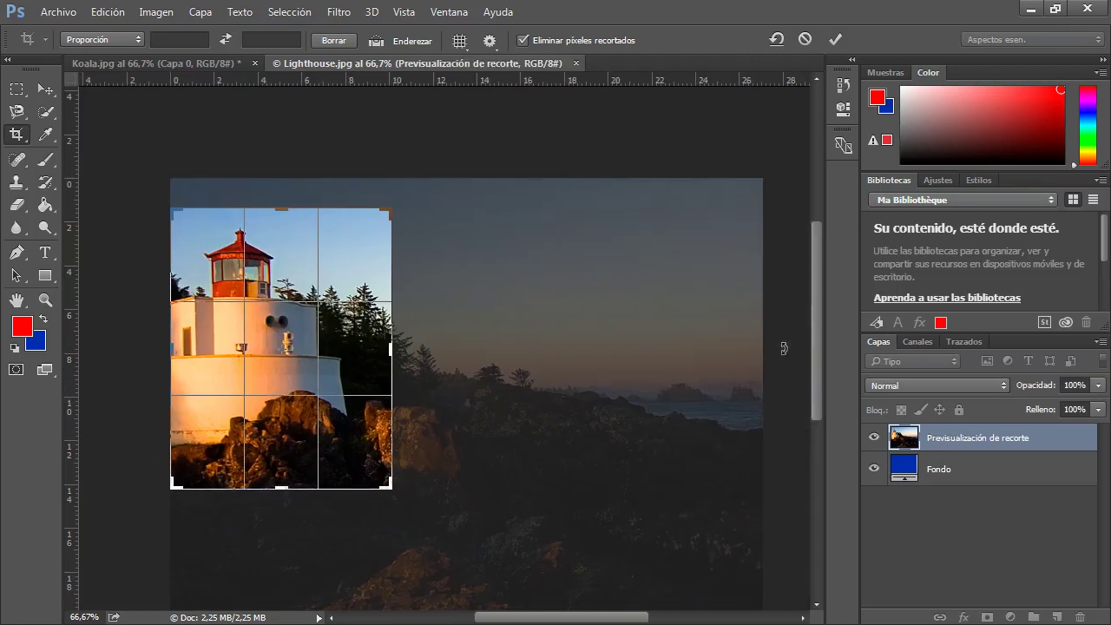
pyautogui.moveTo(815, 295); pyautogui.dragTo(815, 319)
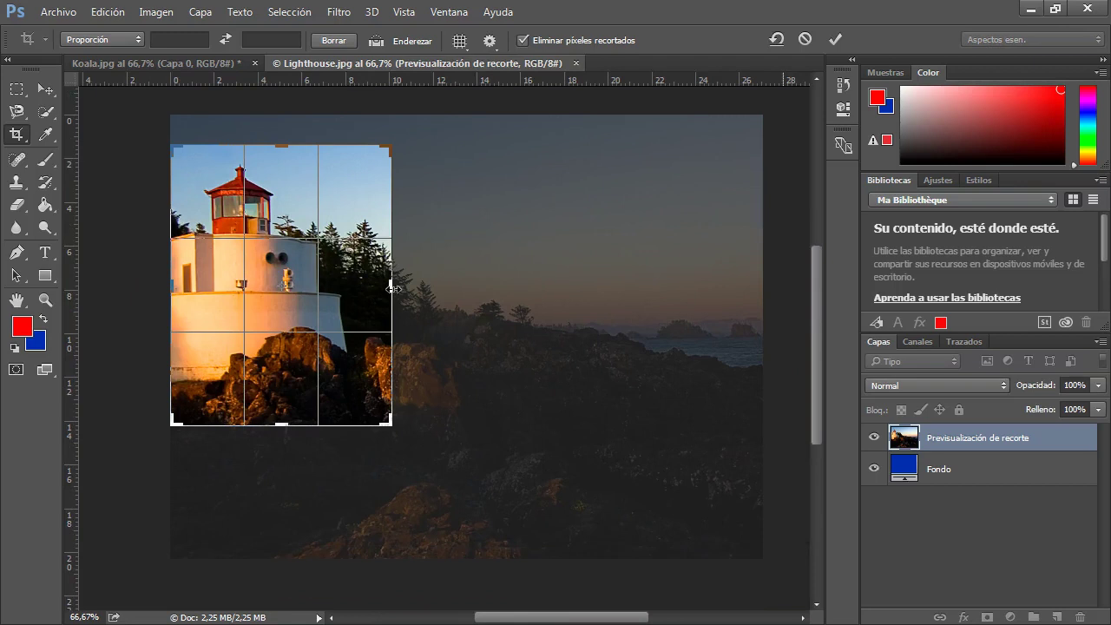
pyautogui.moveTo(388, 287); pyautogui.dragTo(397, 289)
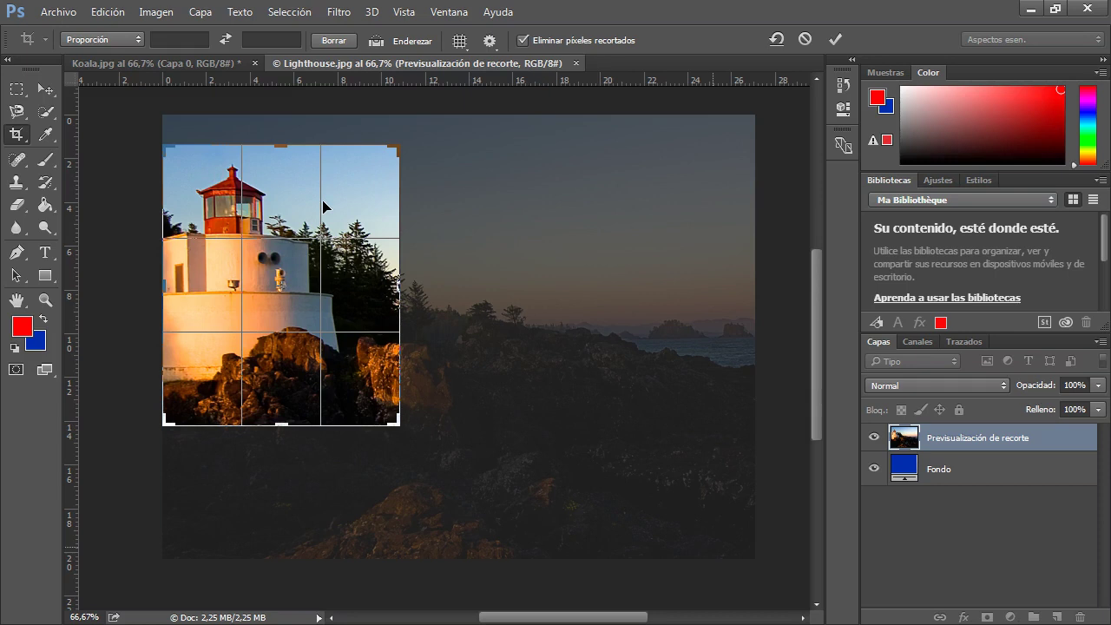
pyautogui.moveTo(399, 285)
pyautogui.mouseDown()
pyautogui.moveTo(430, 285)
pyautogui.moveTo(416, 285)
pyautogui.mouseUp()
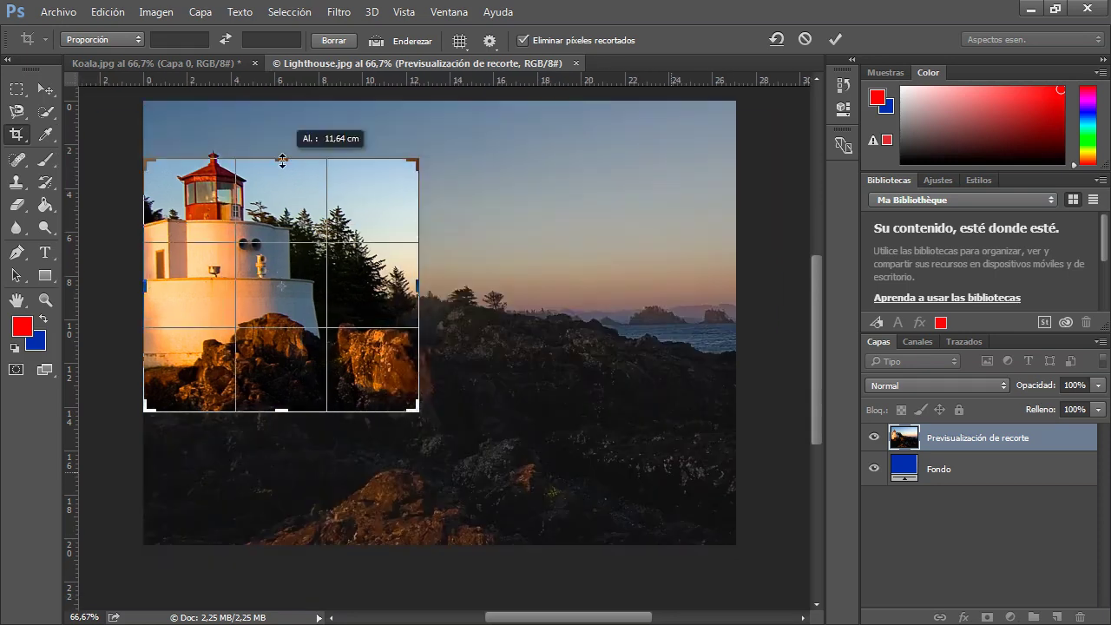
pyautogui.moveTo(282, 146); pyautogui.dragTo(285, 150)
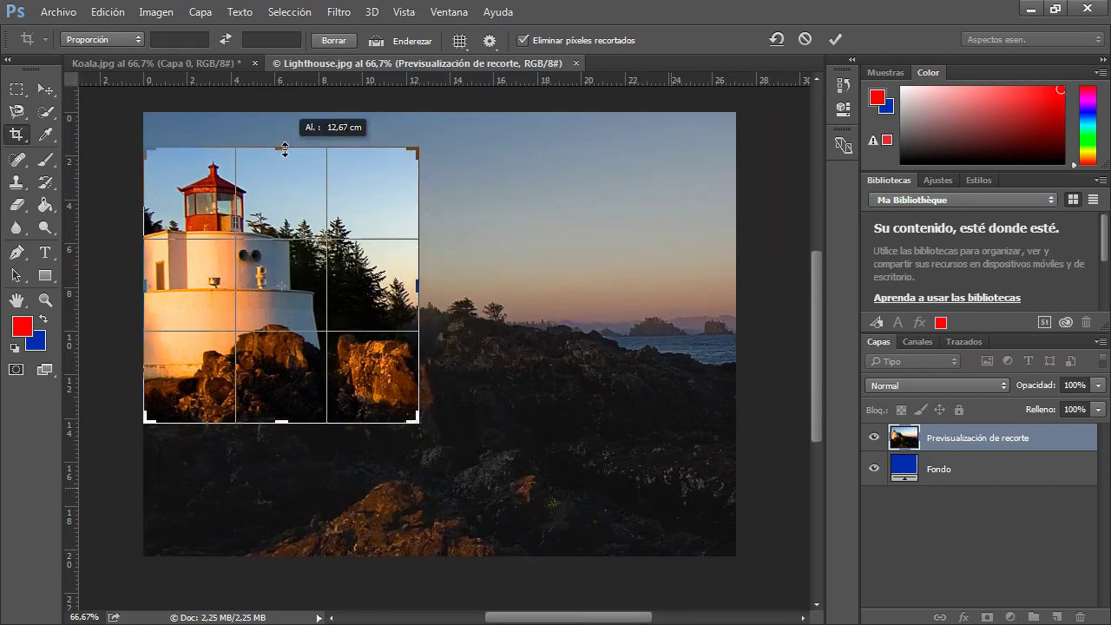
pyautogui.moveTo(282, 421); pyautogui.dragTo(281, 407)
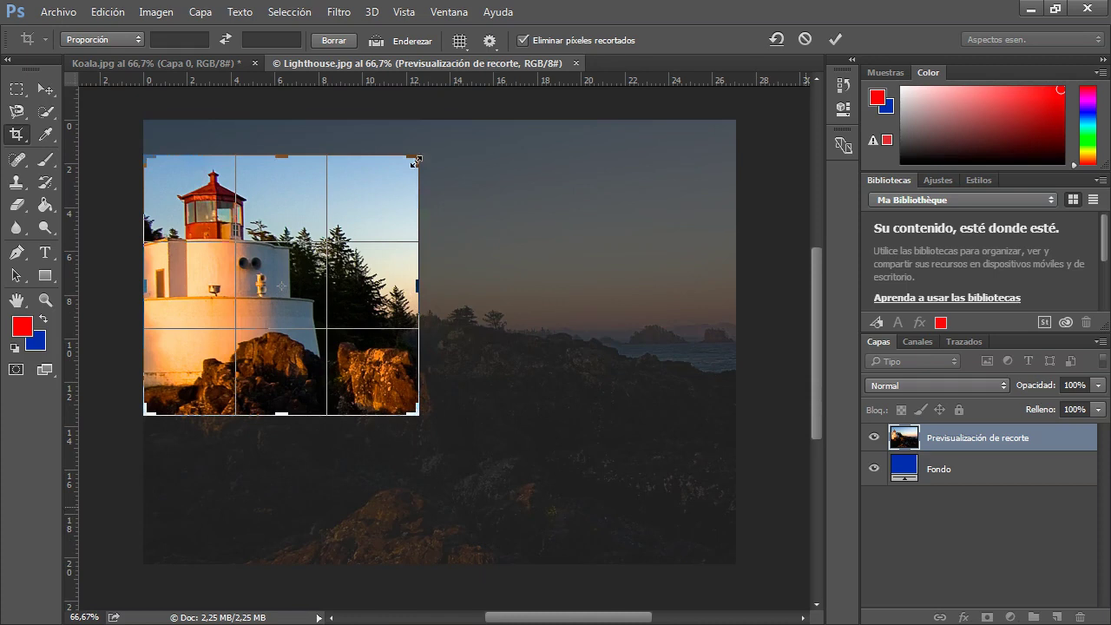
pyautogui.moveTo(416, 161); pyautogui.dragTo(412, 158)
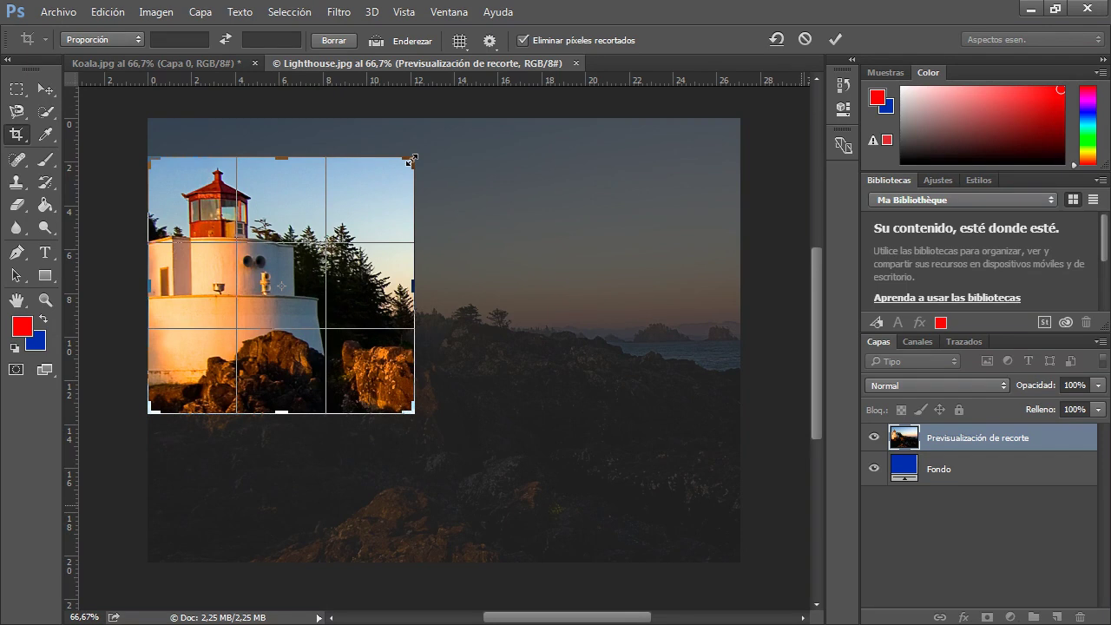
pyautogui.press('Return')
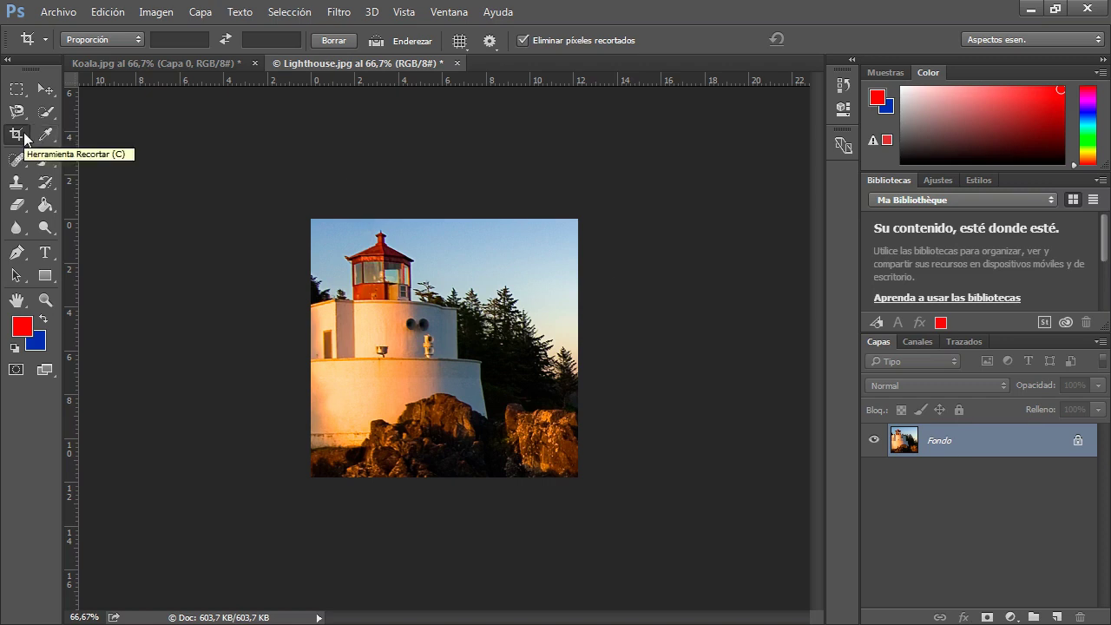
# Undo the crop to restore the full lighthouse photo.
pyautogui.click(762, 335)
pyautogui.press('Return')
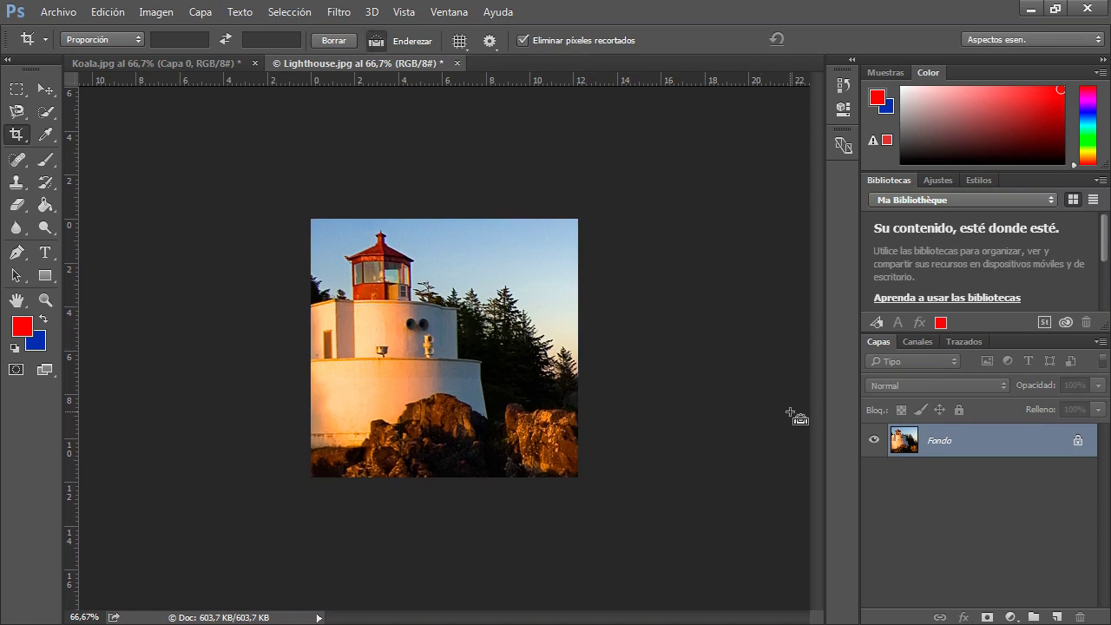
pyautogui.hotkey('ctrl', 'z')
# Add a new layer and fill it with solid black using the Paint Bucket.
pyautogui.click(1057, 616)
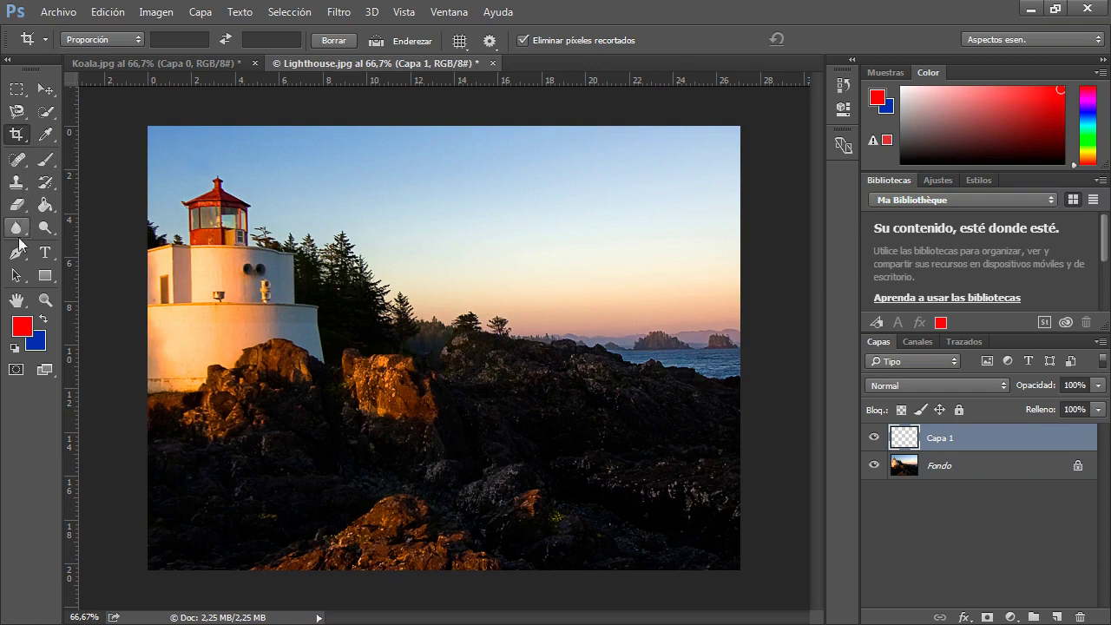
pyautogui.click(45, 206)
pyautogui.click(16, 348)
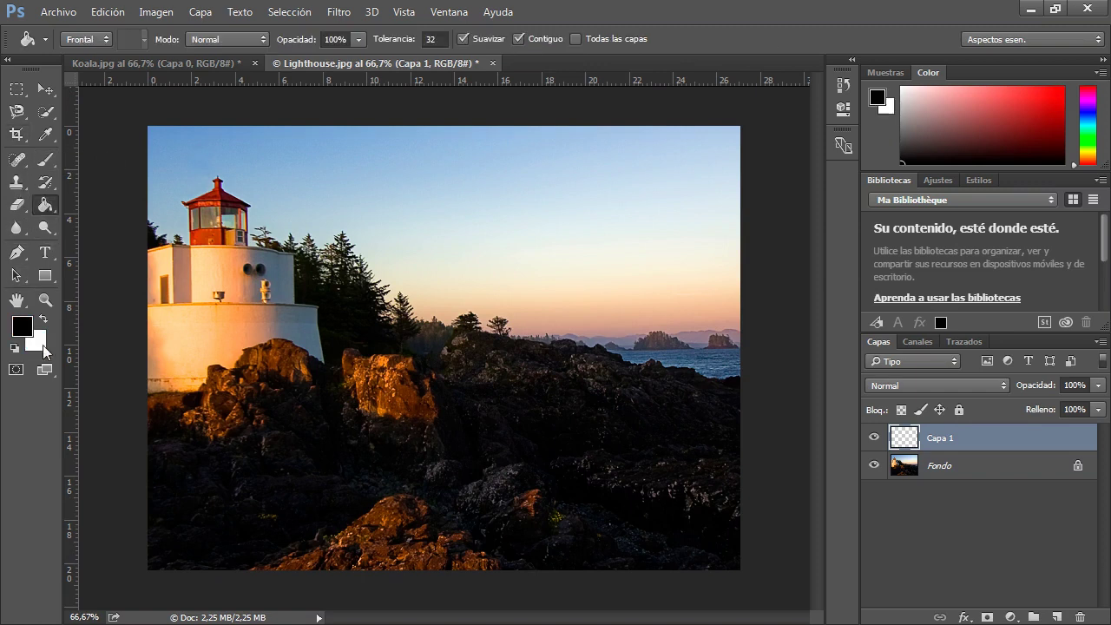
pyautogui.click(248, 358)
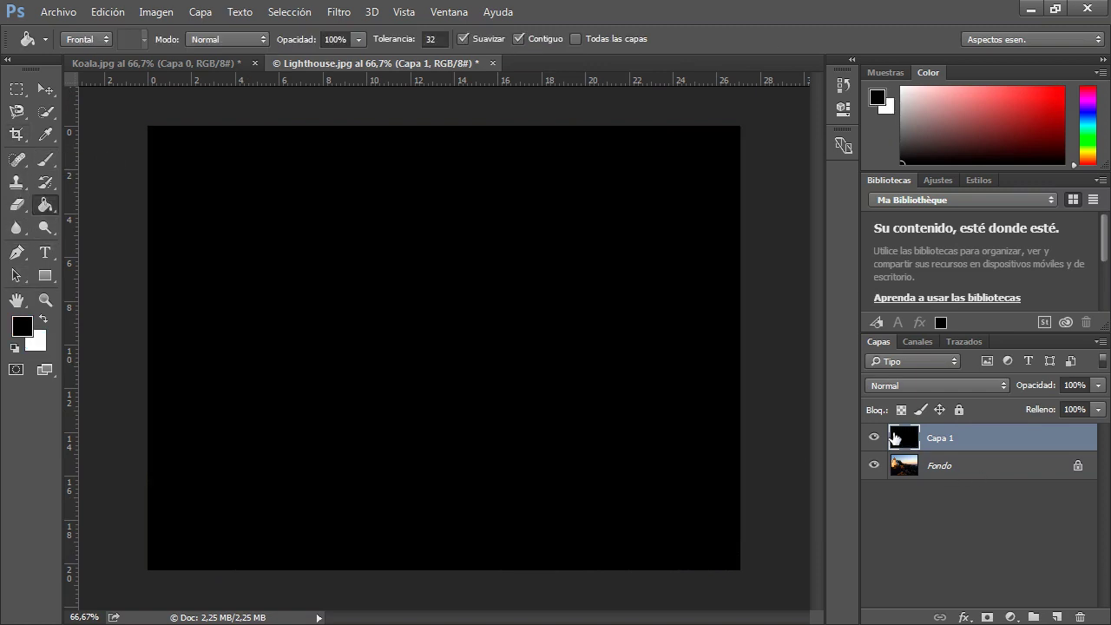
# Lower the black layer's opacity to 68%.
pyautogui.click(1098, 384)
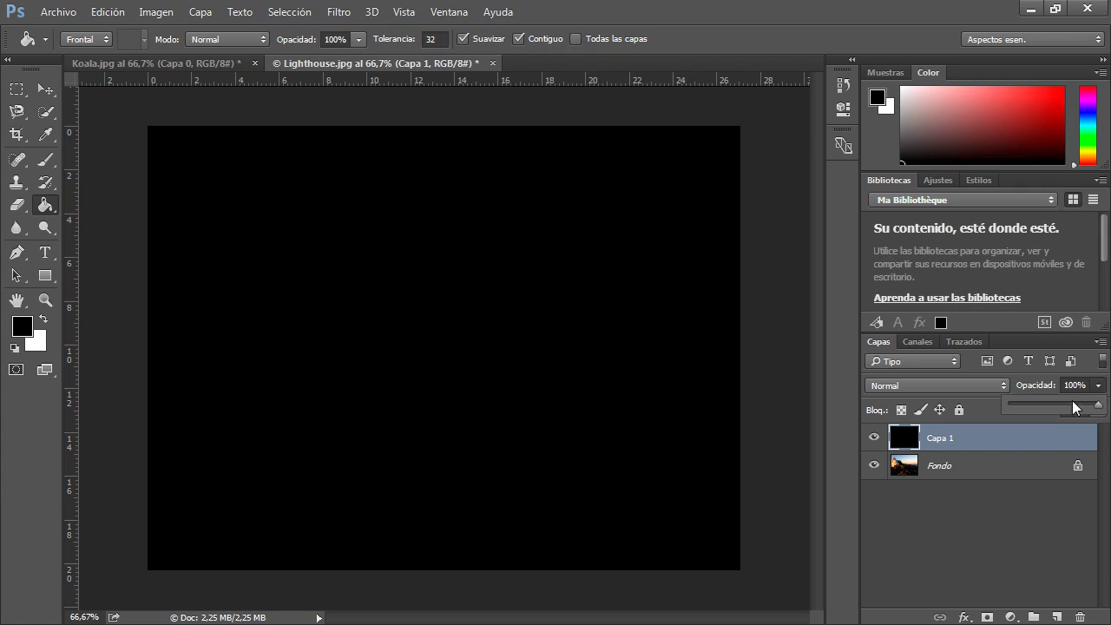
pyautogui.click(1069, 403)
pyautogui.click(1002, 512)
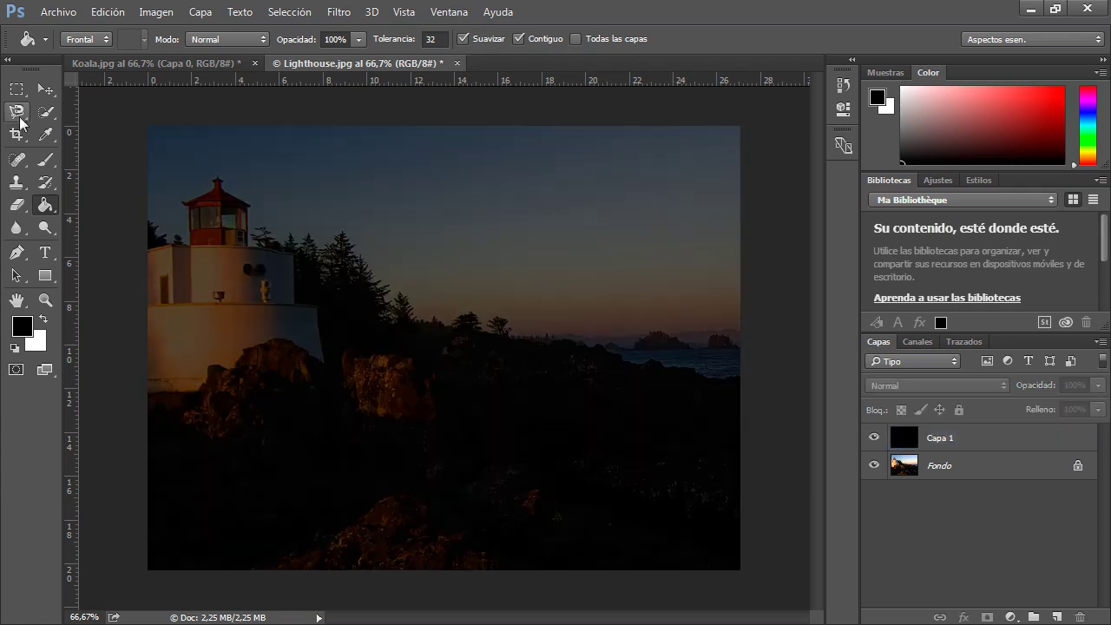
pyautogui.click(15, 89)
# Delete a rectangle around the lighthouse from the black Capa 1 layer and deselect.
pyautogui.moveTo(147, 161)
pyautogui.mouseDown()
pyautogui.moveTo(466, 407)
pyautogui.moveTo(460, 418)
pyautogui.mouseUp()
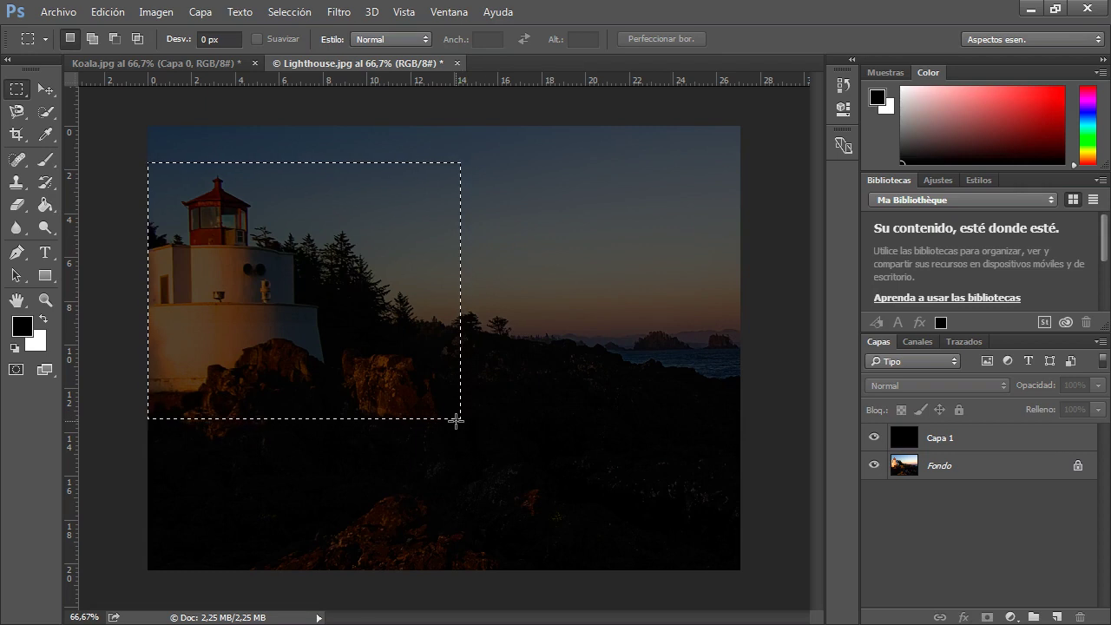
pyautogui.click(976, 458)
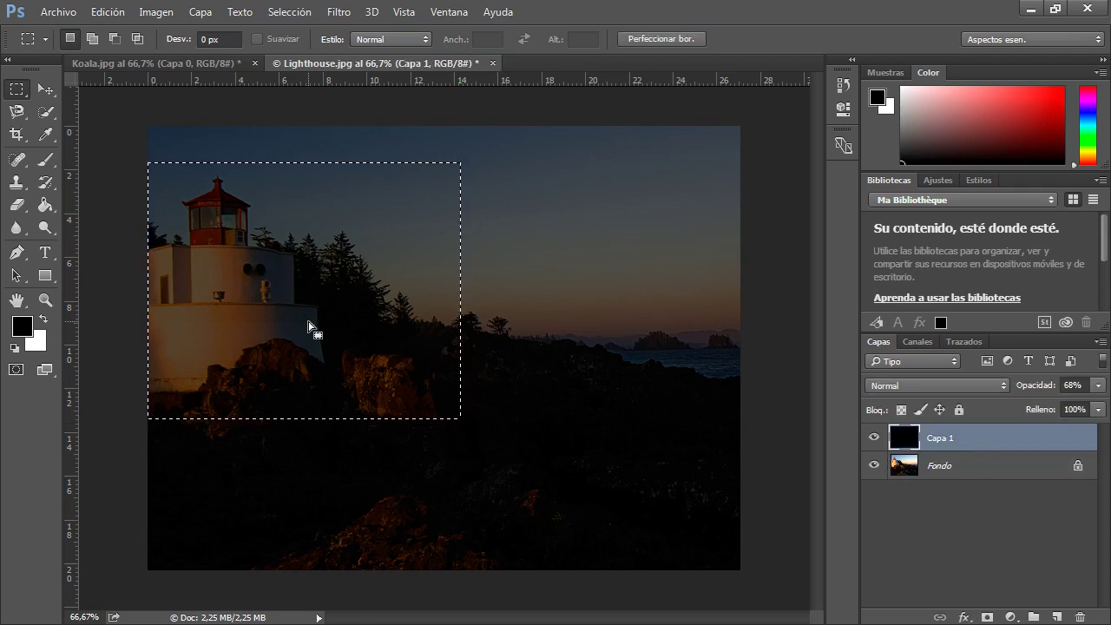
pyautogui.press('Delete')
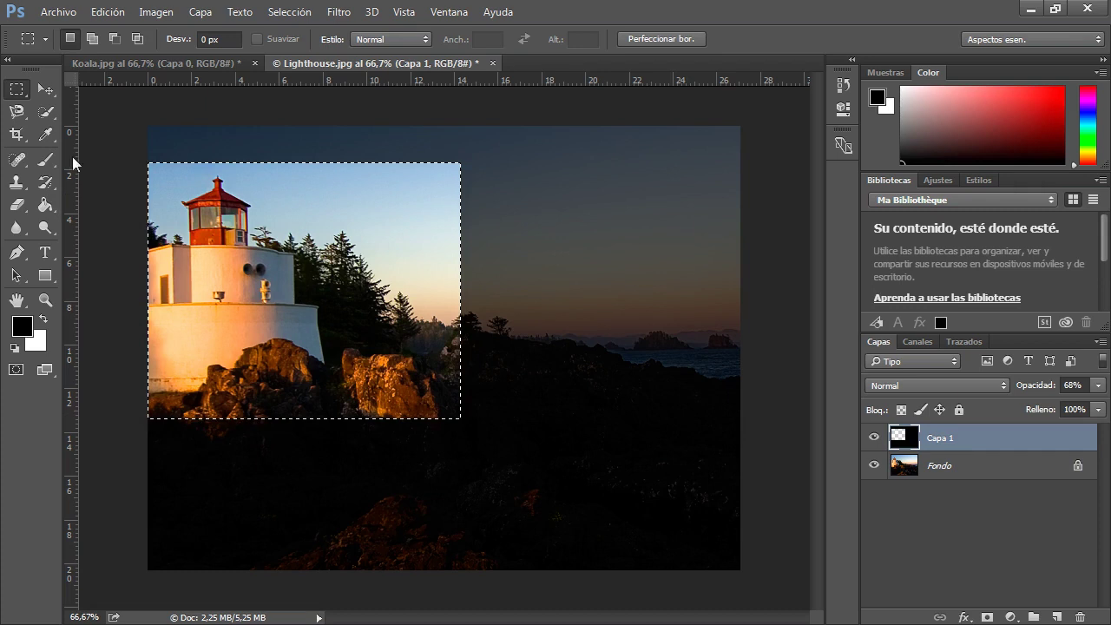
pyautogui.click(100, 141)
# Set Capa 1's opacity to 100% and toggle its visibility to compare.
pyautogui.click(1097, 384)
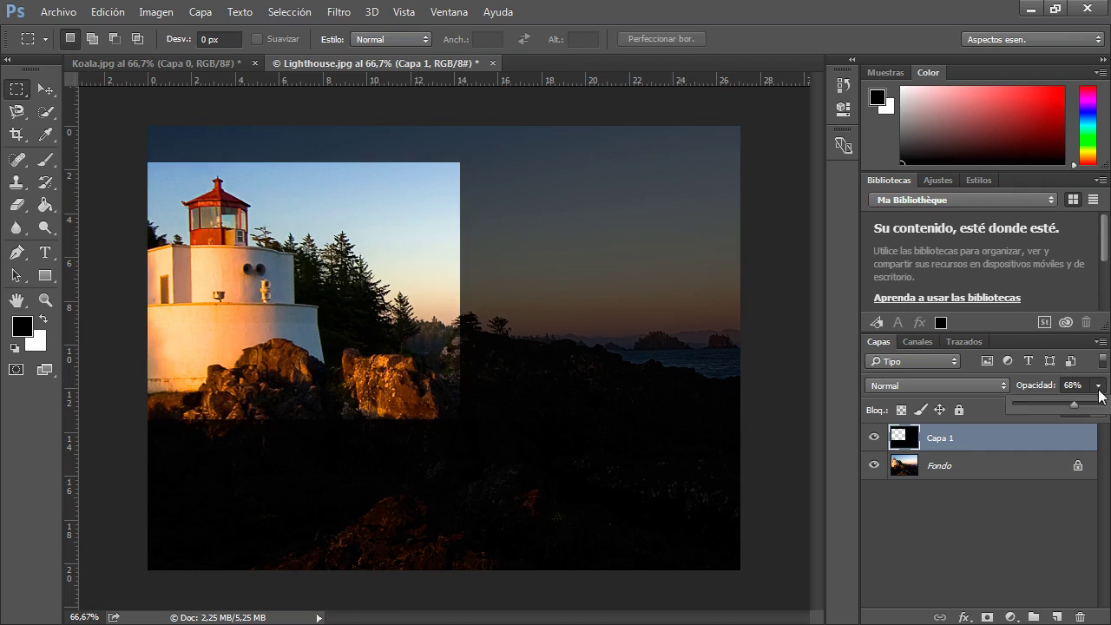
pyautogui.moveTo(1095, 405); pyautogui.dragTo(1106, 410)
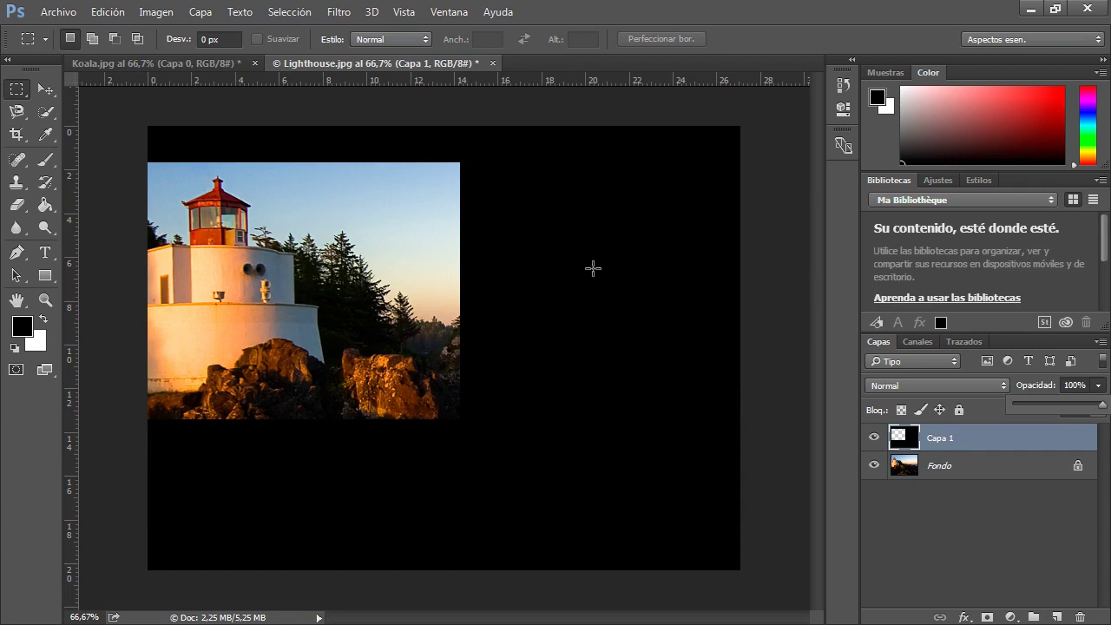
pyautogui.click(873, 437)
pyautogui.click(873, 438)
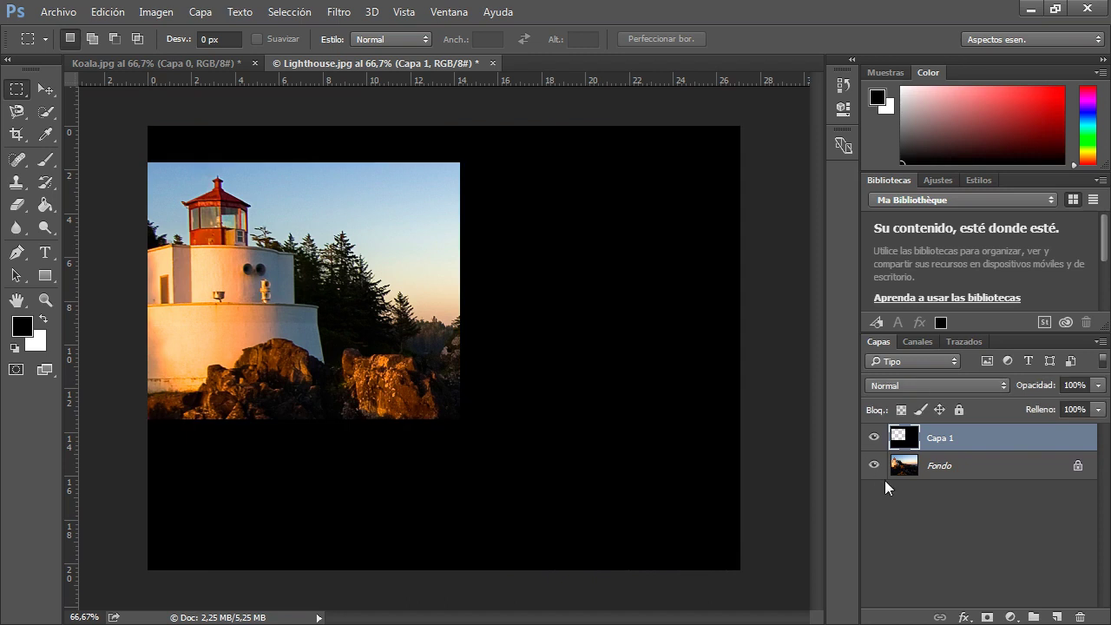